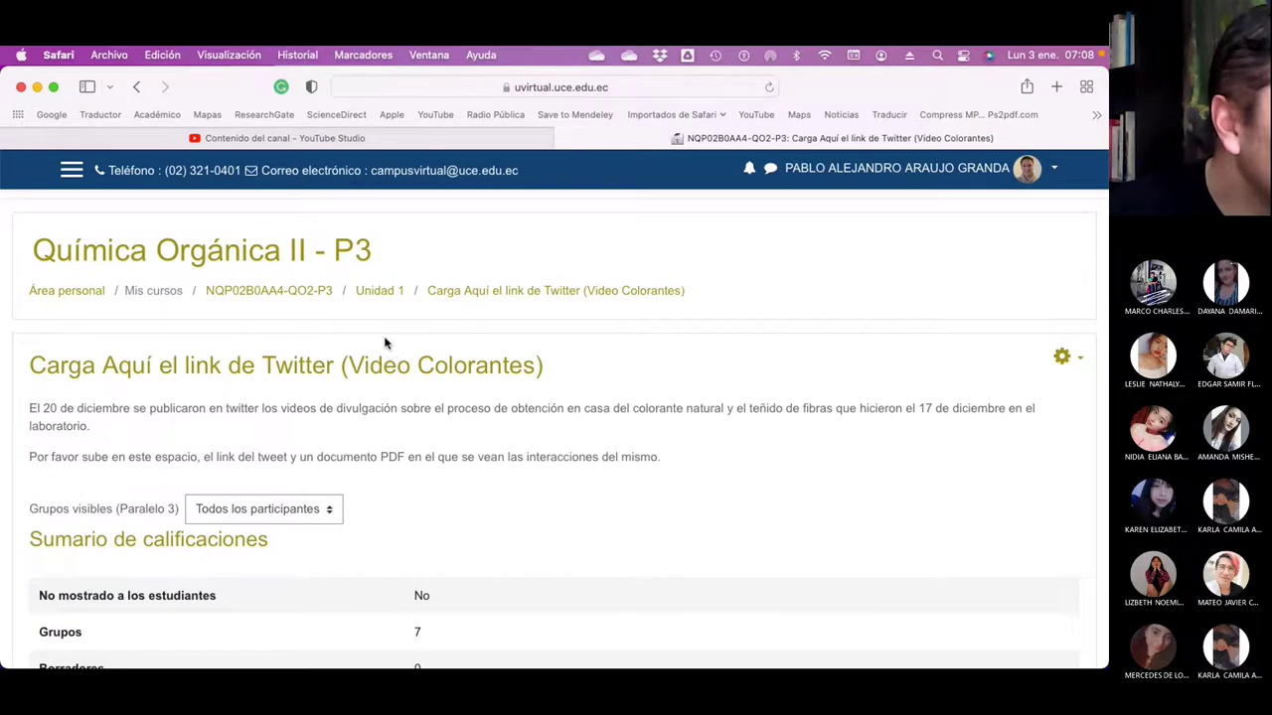
- Open the course's Laboratorio section and review its resources and activities, from the practice videos to the interaction forum
left_click(304, 298)
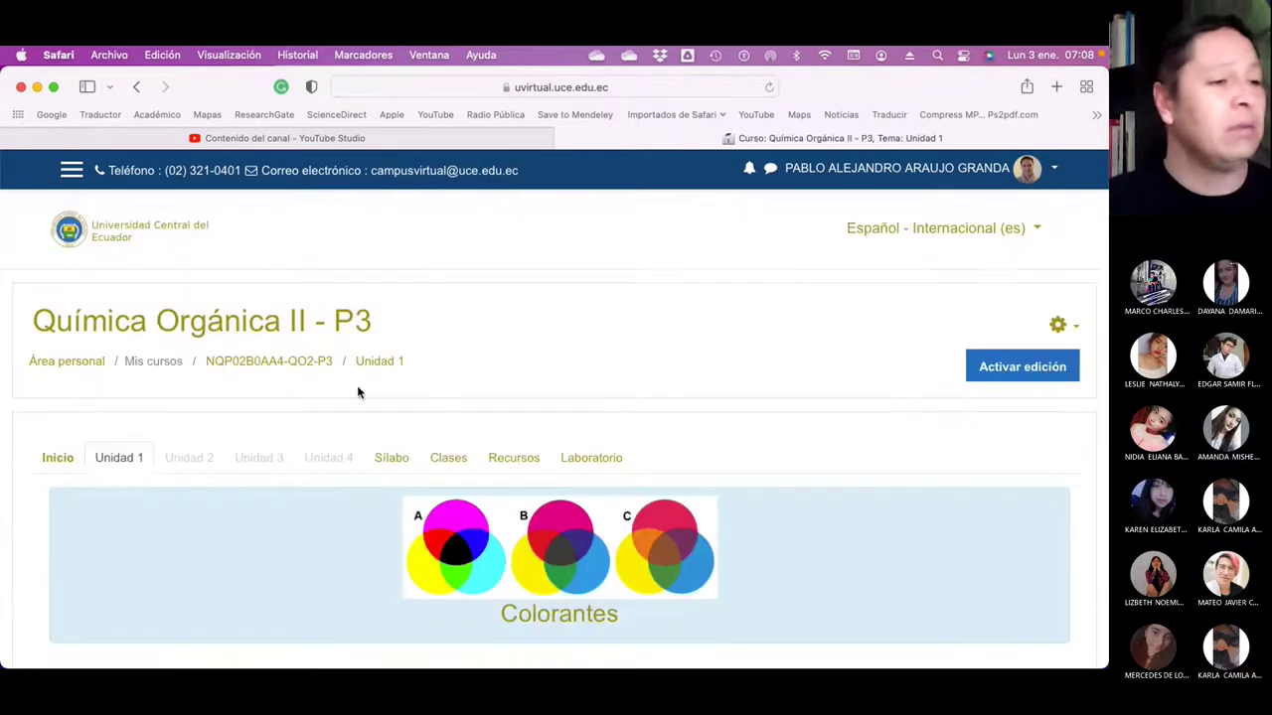
left_click(592, 458)
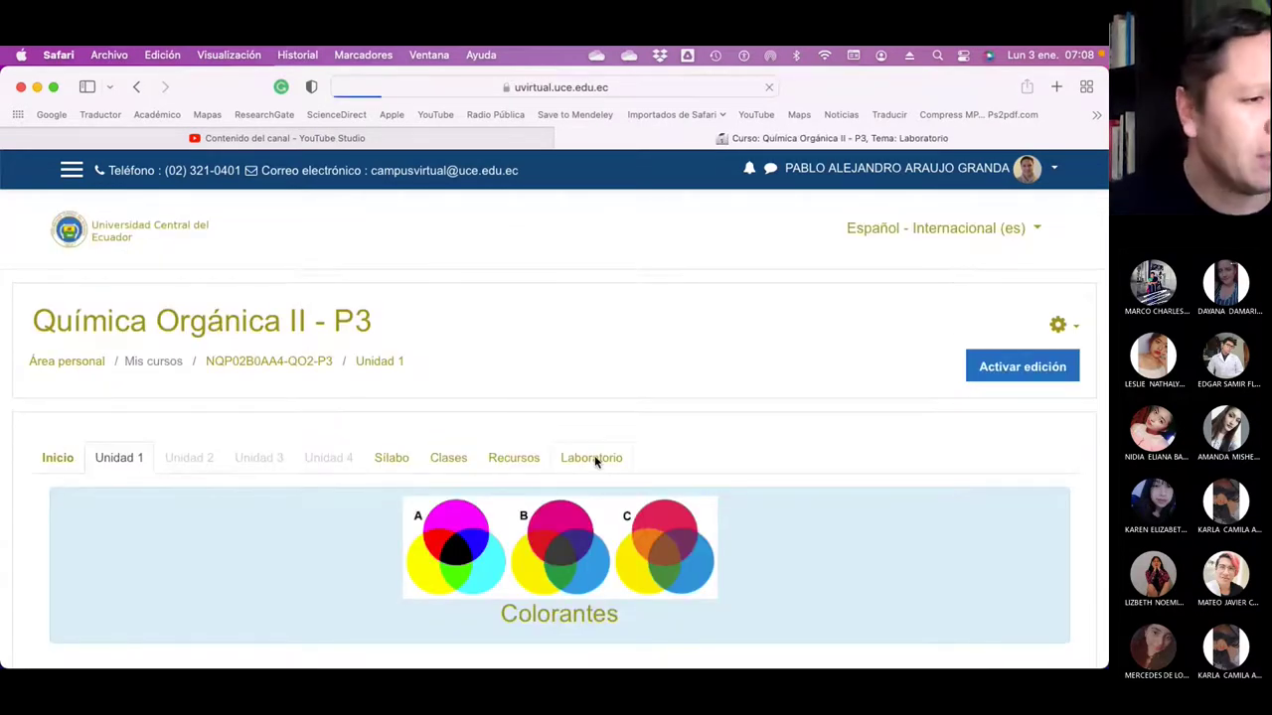
scroll(594, 462, "down", 2)
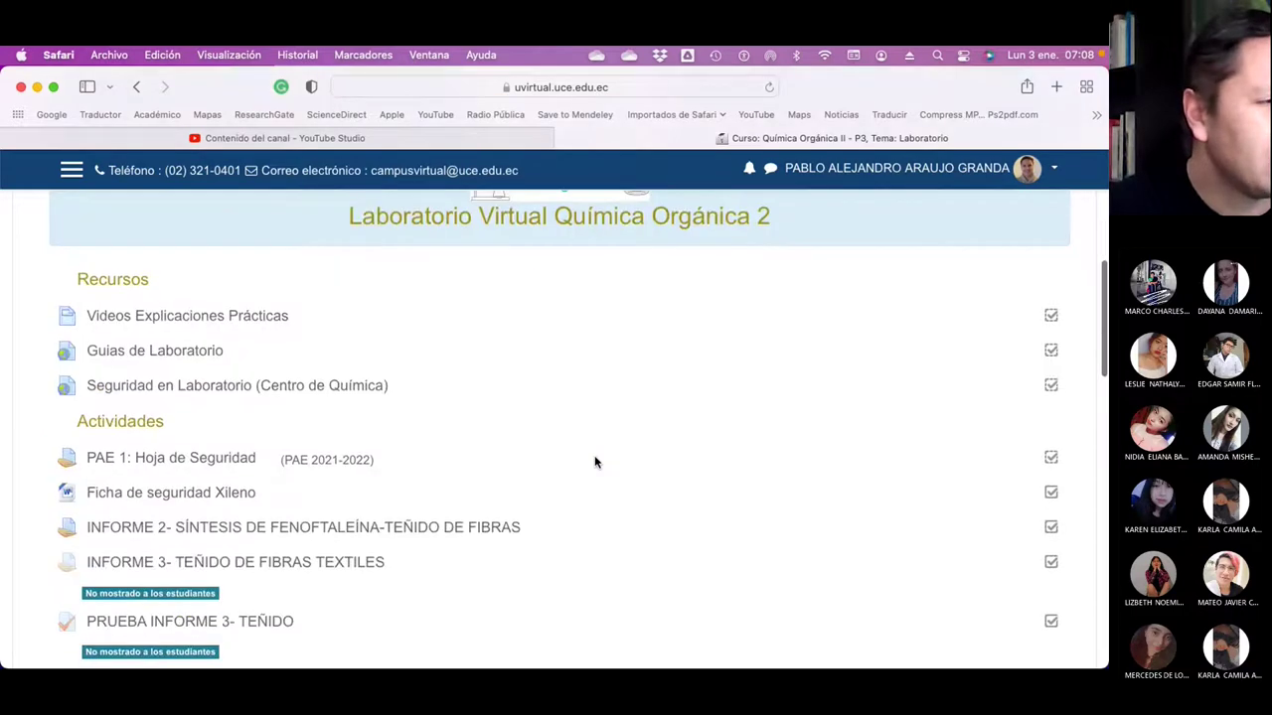
scroll(595, 462, "down", 2)
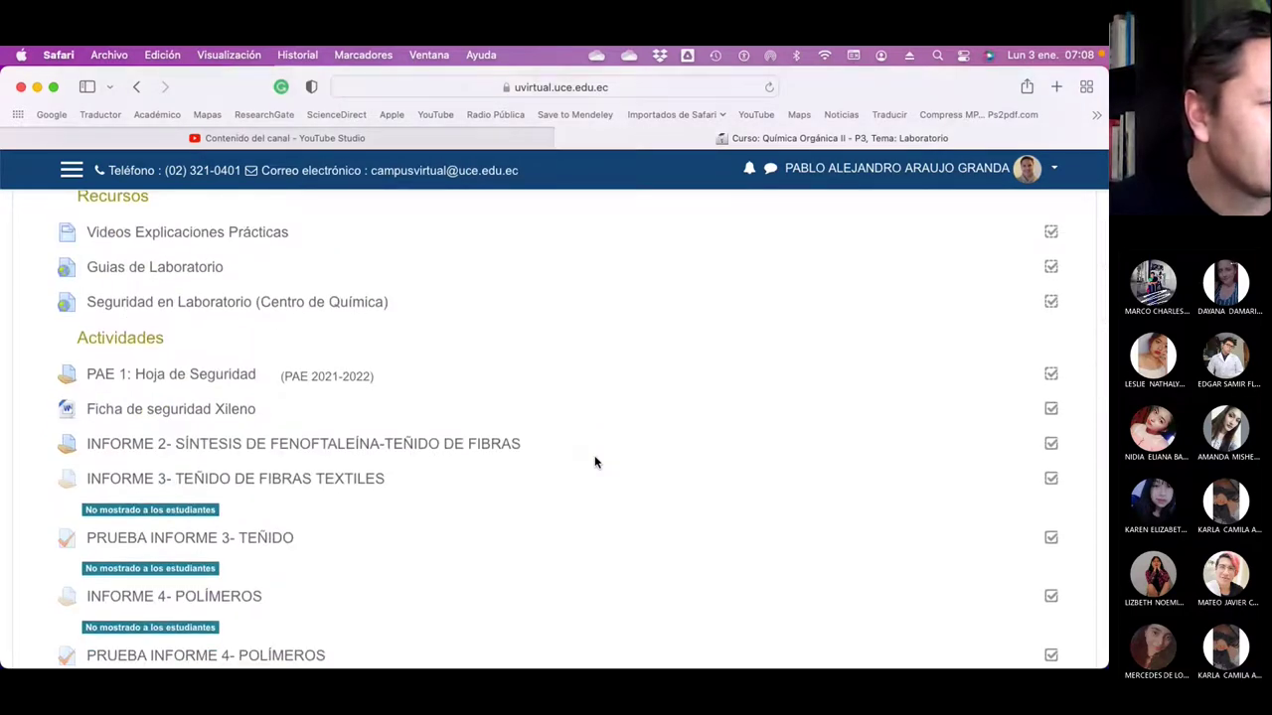
scroll(594, 459, "down", 1)
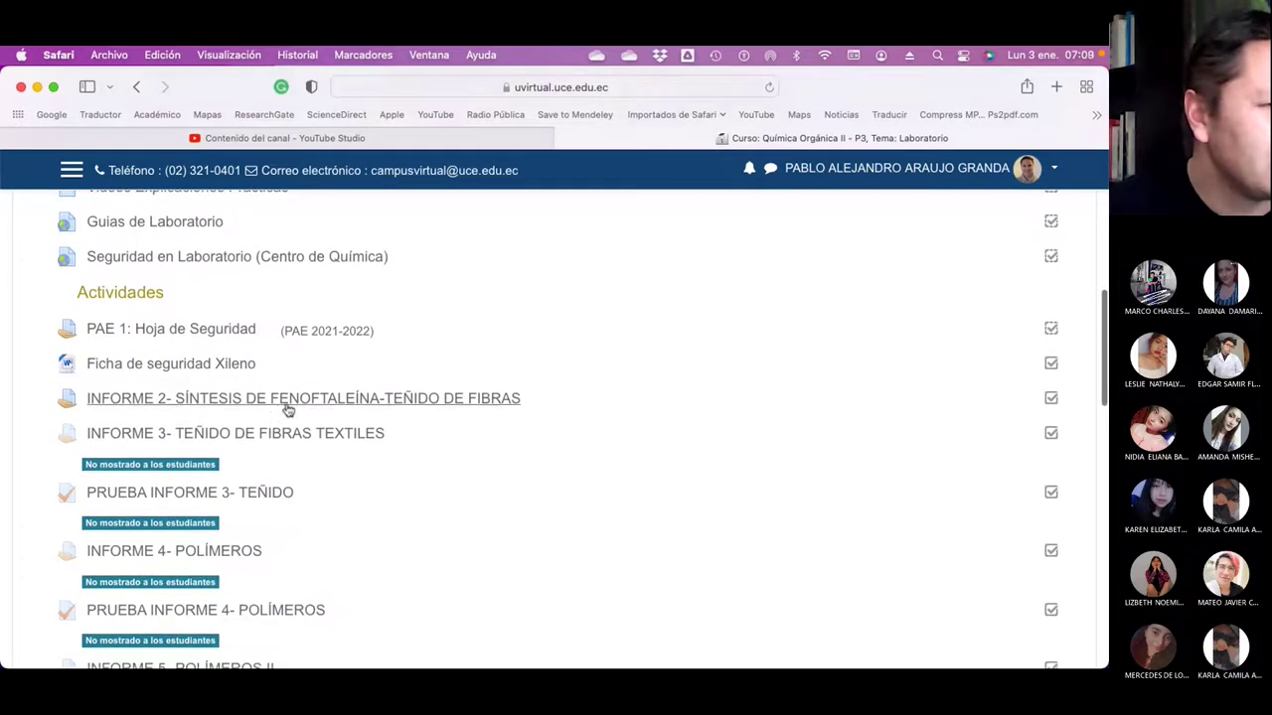
scroll(518, 469, "down", 15)
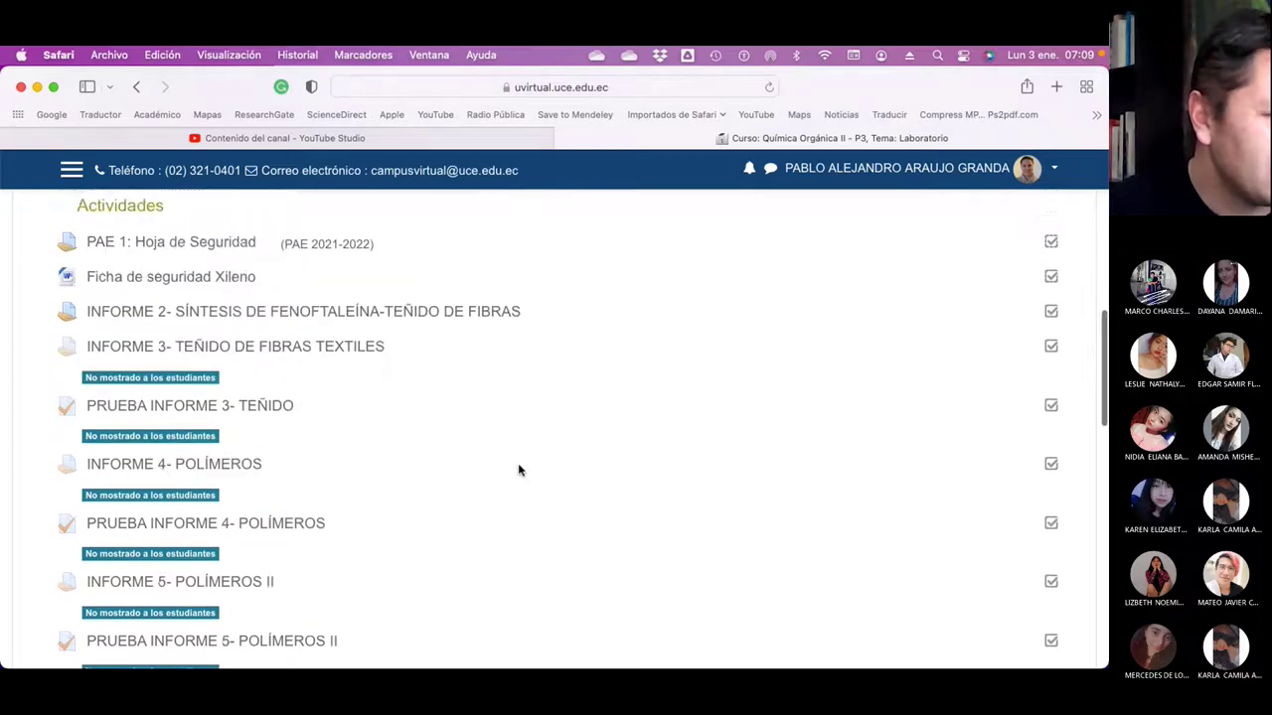
scroll(518, 469, "up", 20)
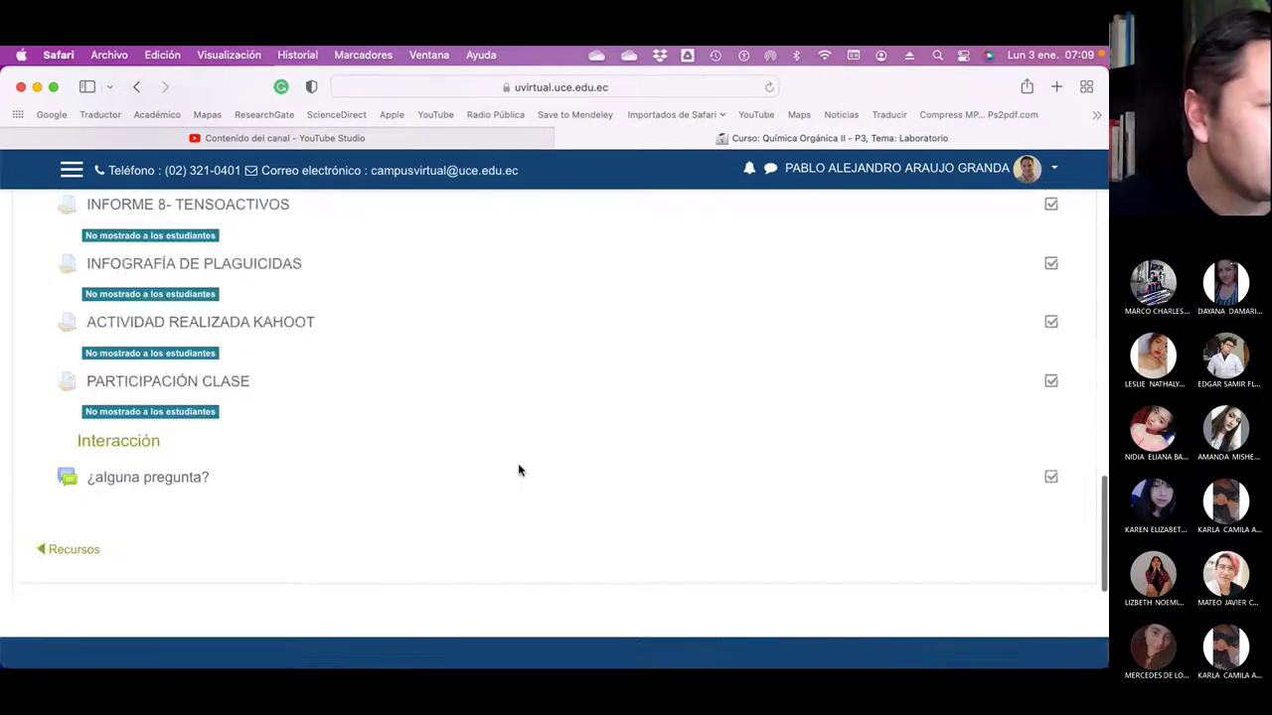
scroll(518, 469, "up", 3)
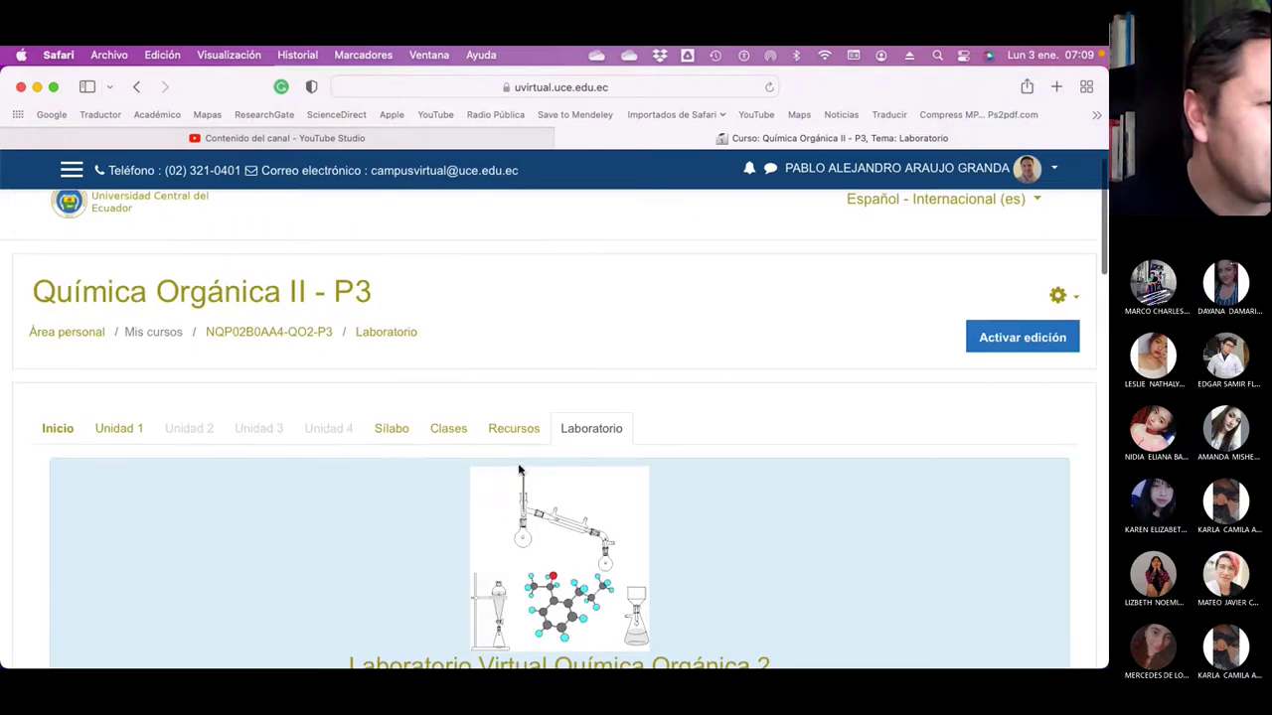
- Open the Asistencia Química Orgánica II - P3 - (2021-2022) activity from the course start page and list all its sessions
left_click(66, 433)
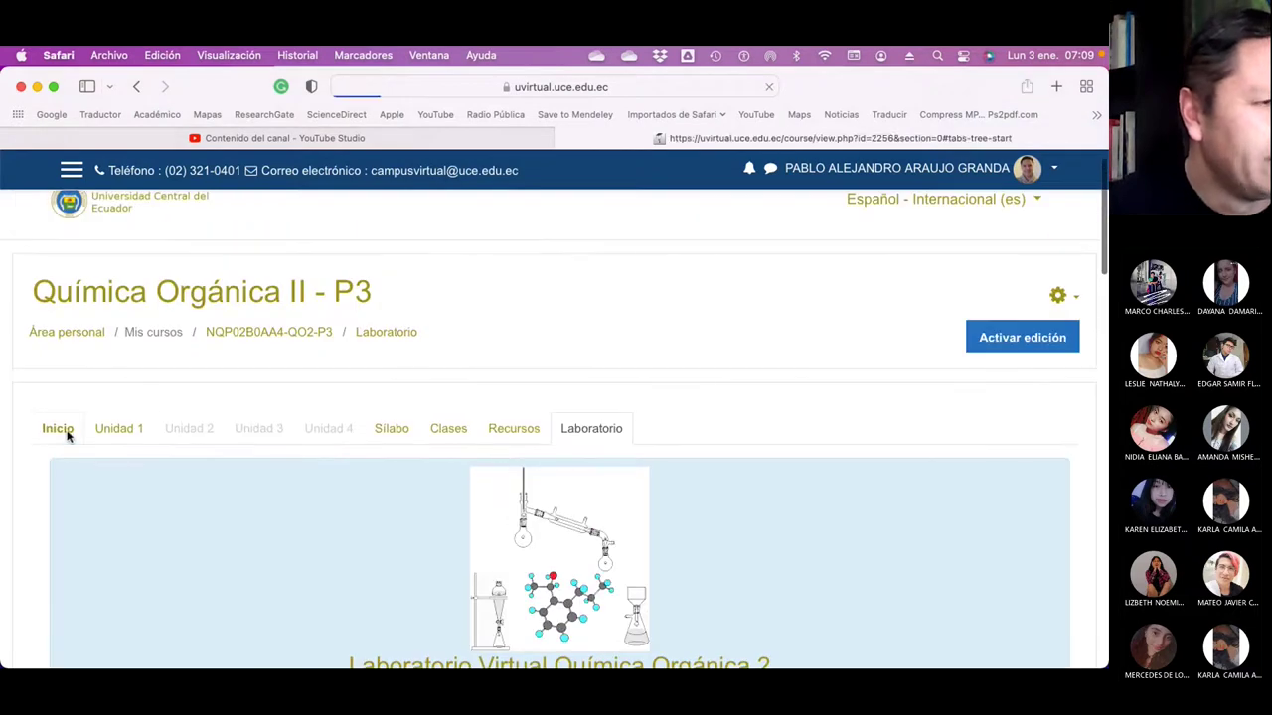
left_click(301, 503)
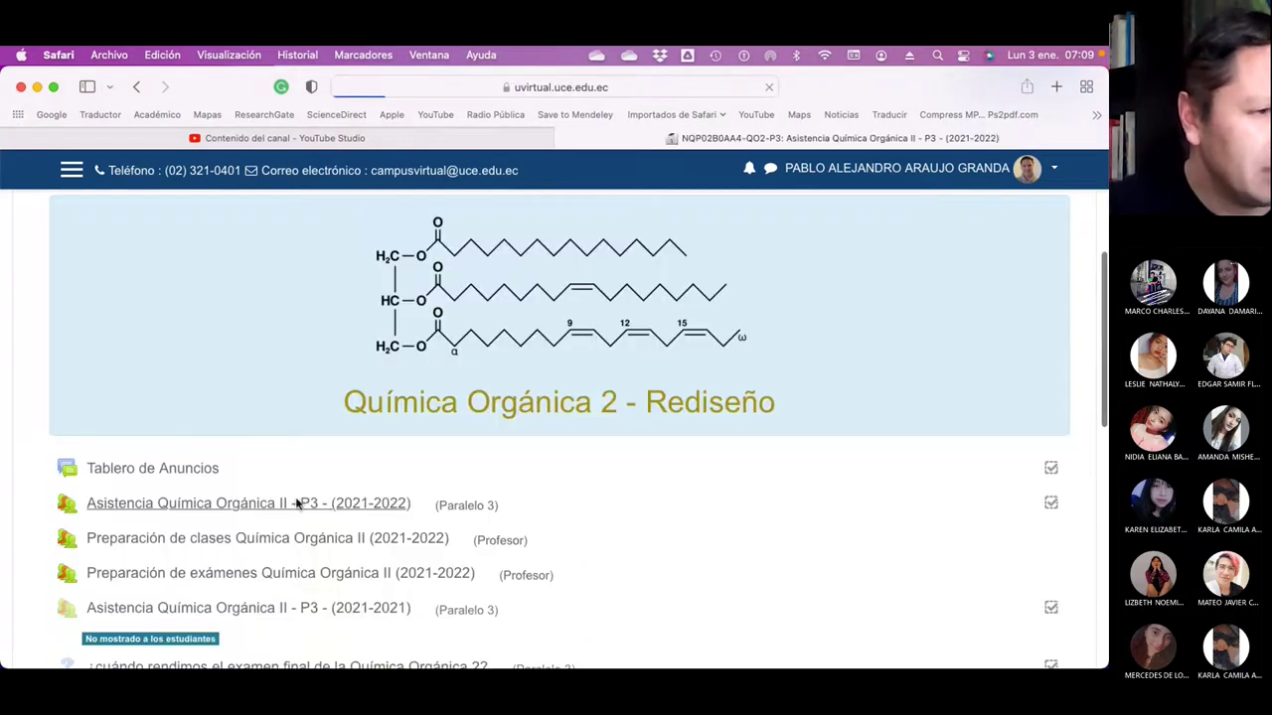
scroll(673, 548, "down", 5)
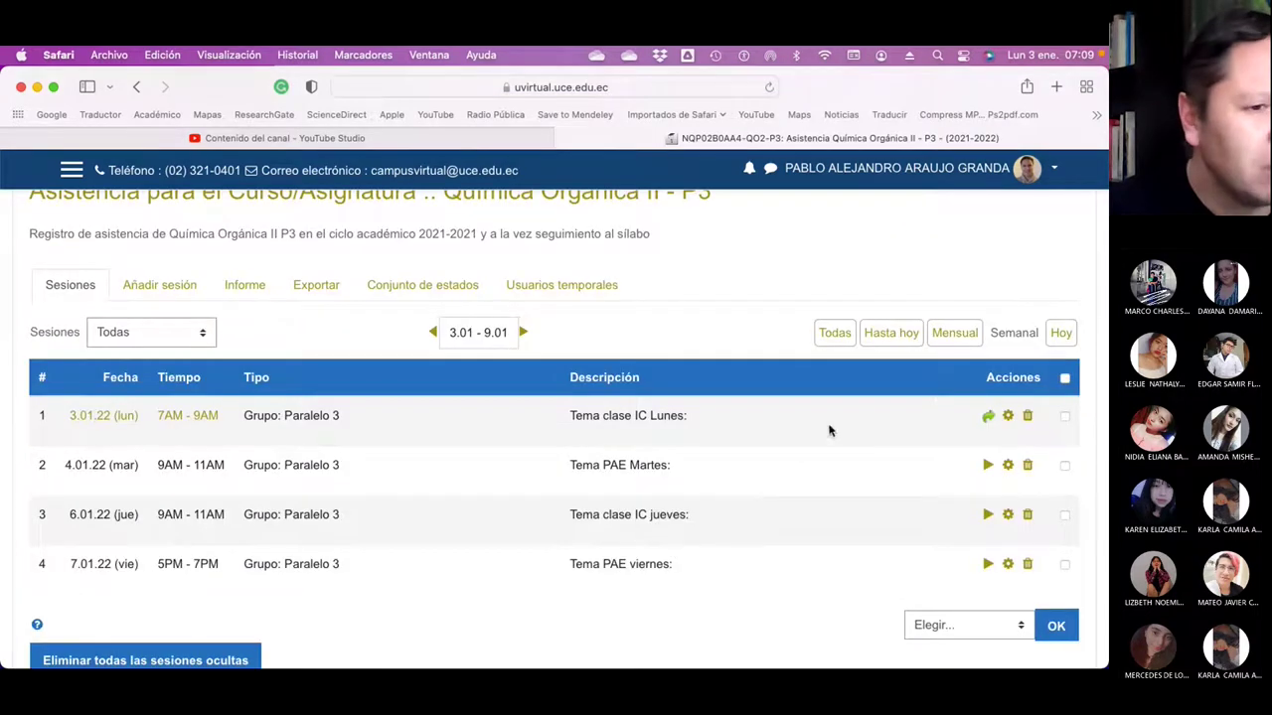
left_click(833, 334)
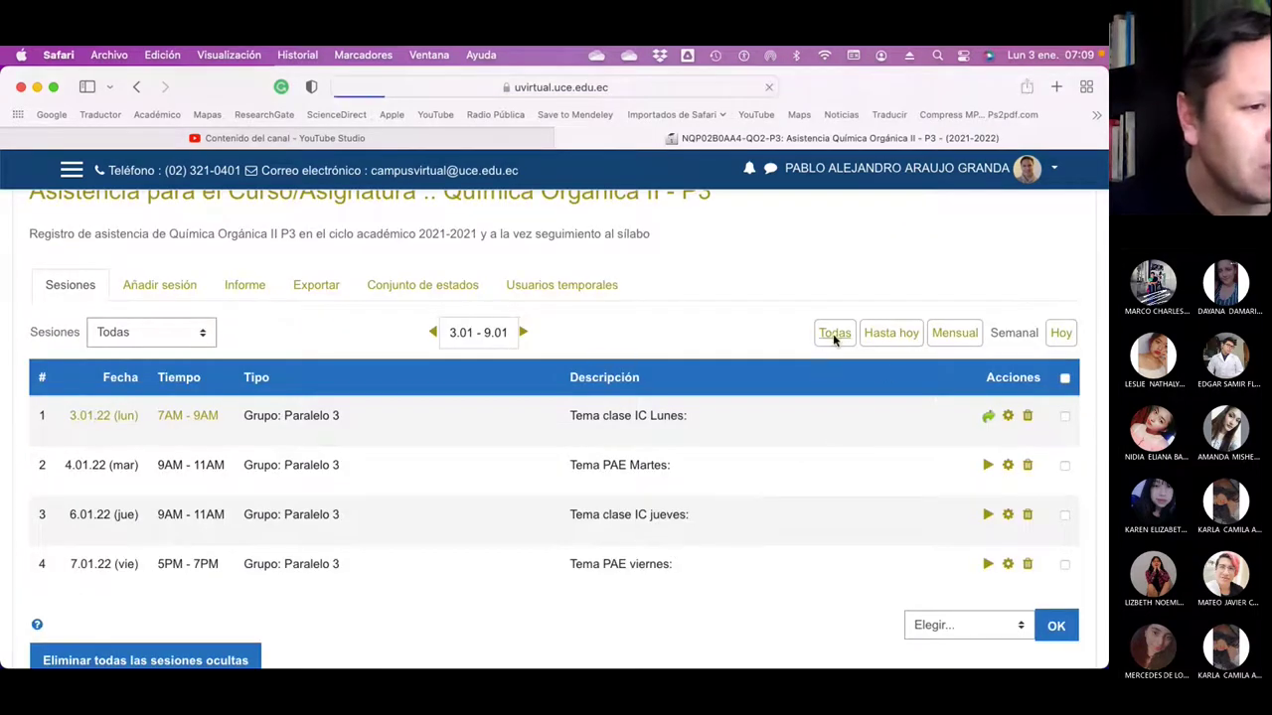
- Edit the 24.12.21 Friday session and add "Sesión suspendida por Navidad 2021" after "Tema PAE viernes:" in its description
scroll(753, 405, "down", 13)
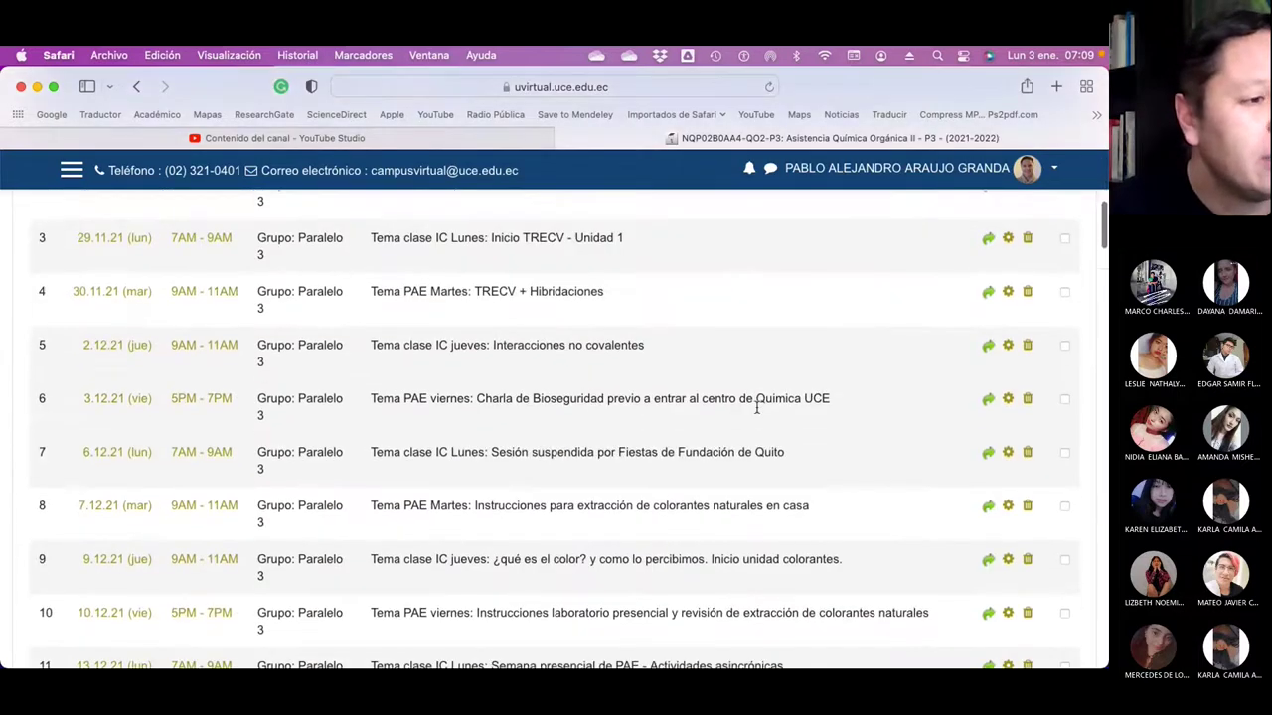
scroll(756, 408, "down", 9)
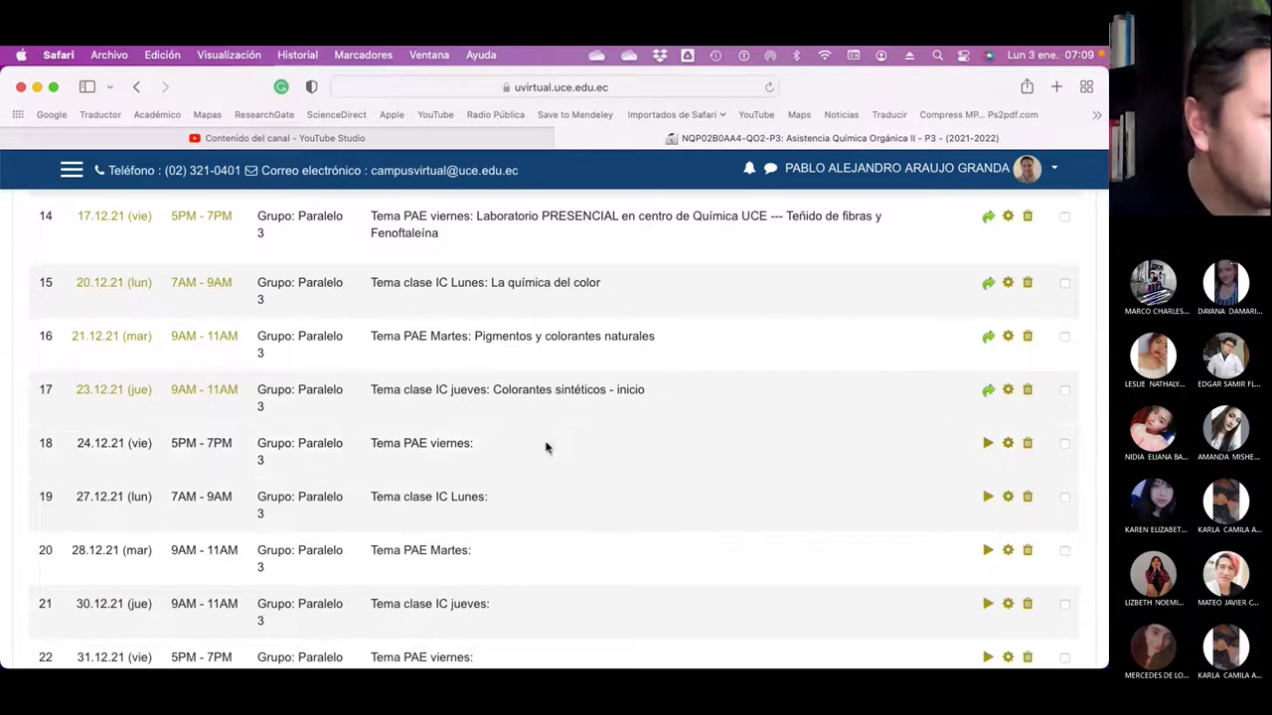
left_click(1008, 447)
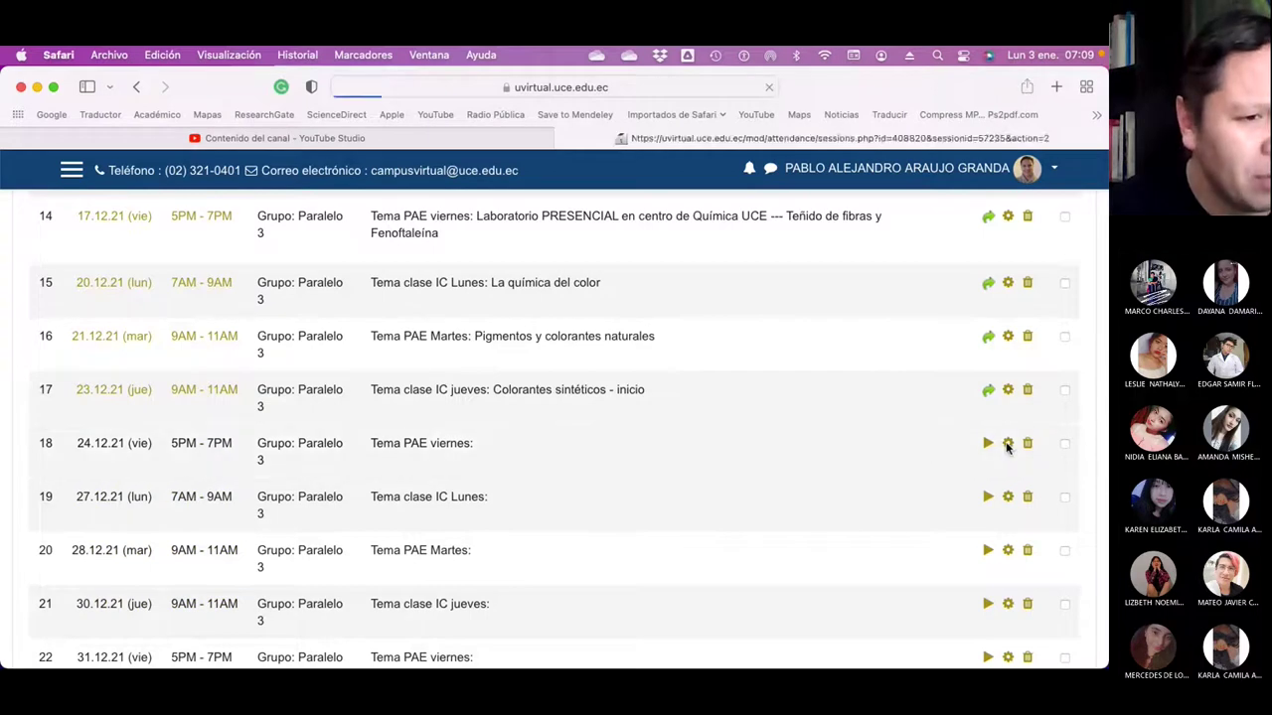
scroll(723, 455, "down", 3)
scroll(723, 454, "down", 2)
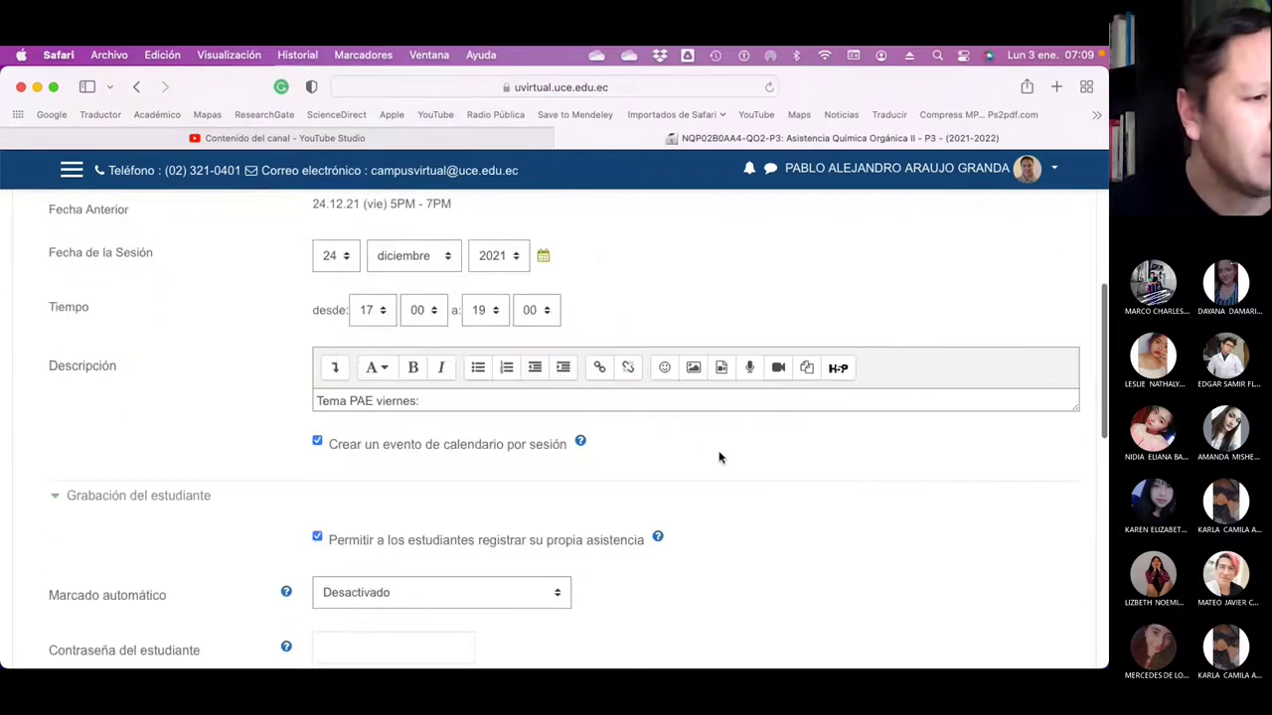
left_click(475, 402)
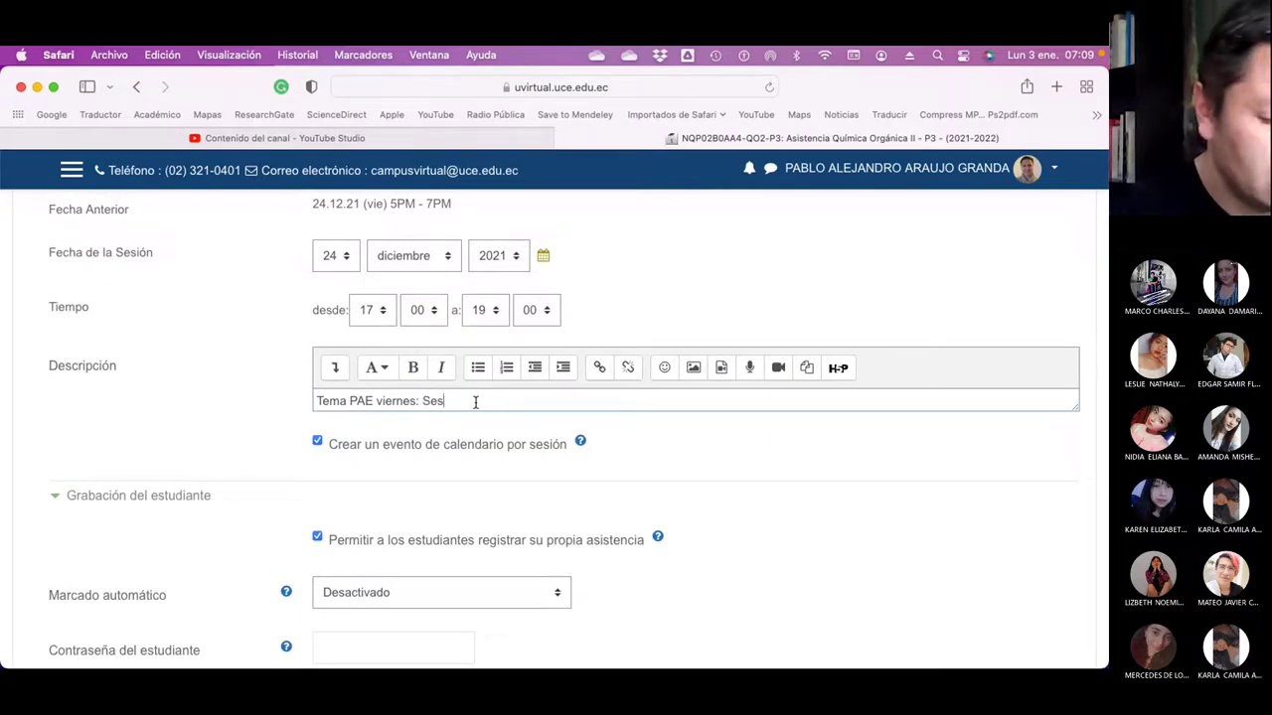
type("Sesión susp")
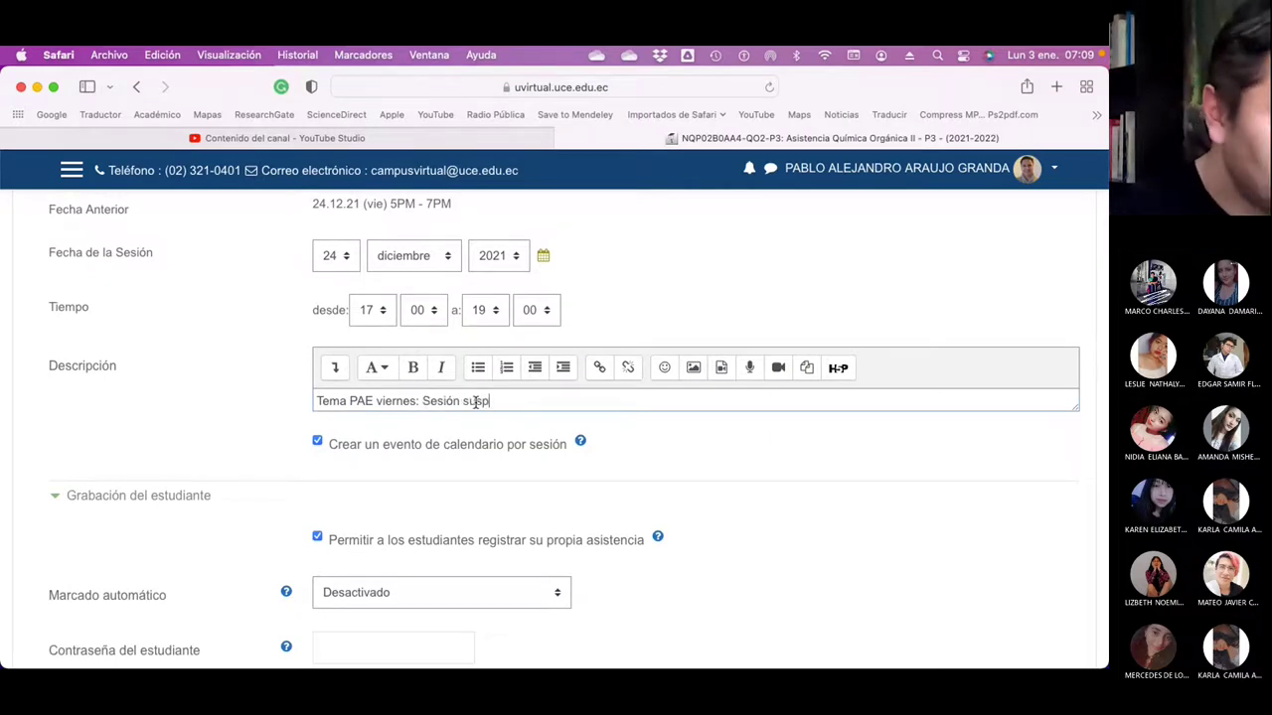
type("endida por ")
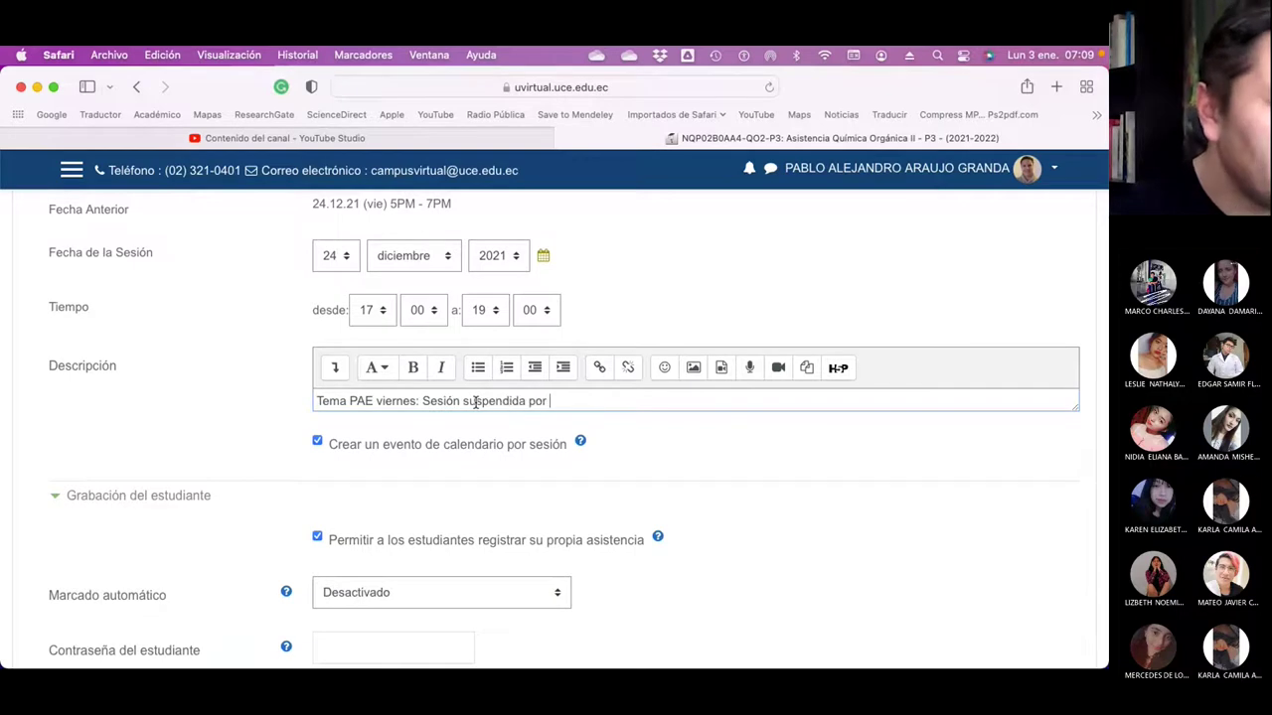
type("Navidad 2021")
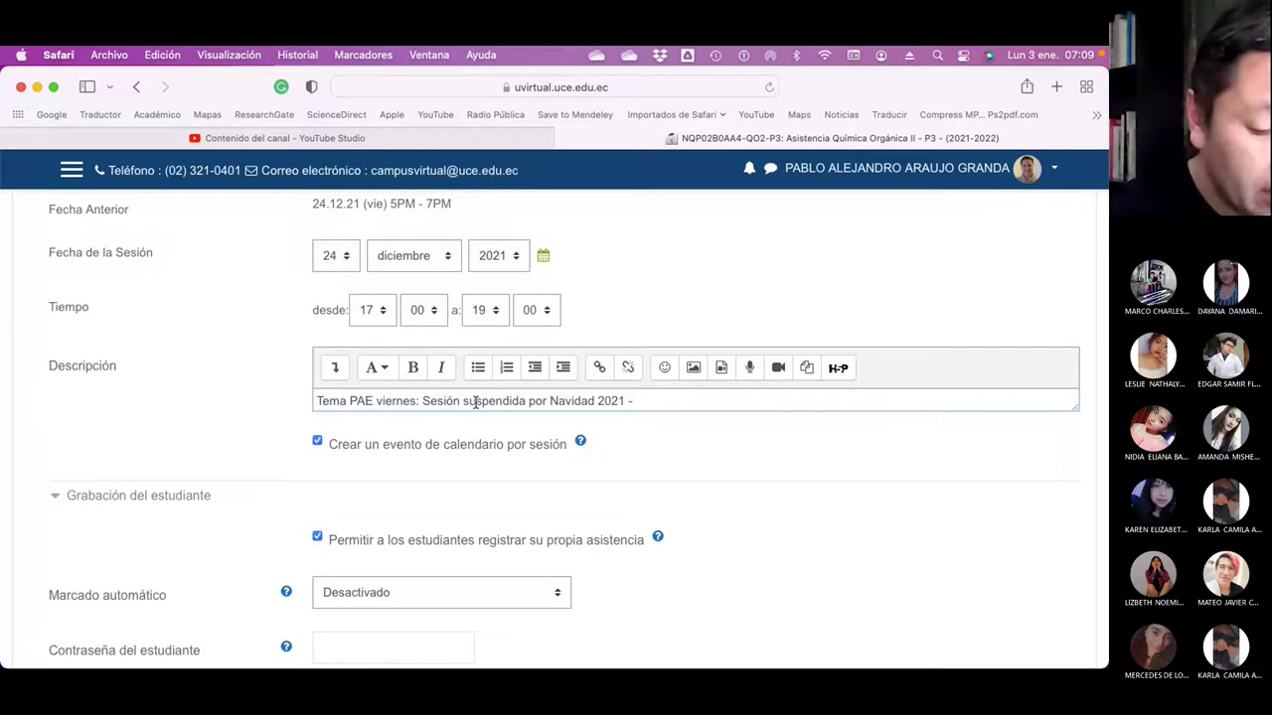
- Extend the session description with "- De acuerdo al calendario académico 2021-2021 aprobado por el HCU en octubre 2021."
type("- De acuerdo a")
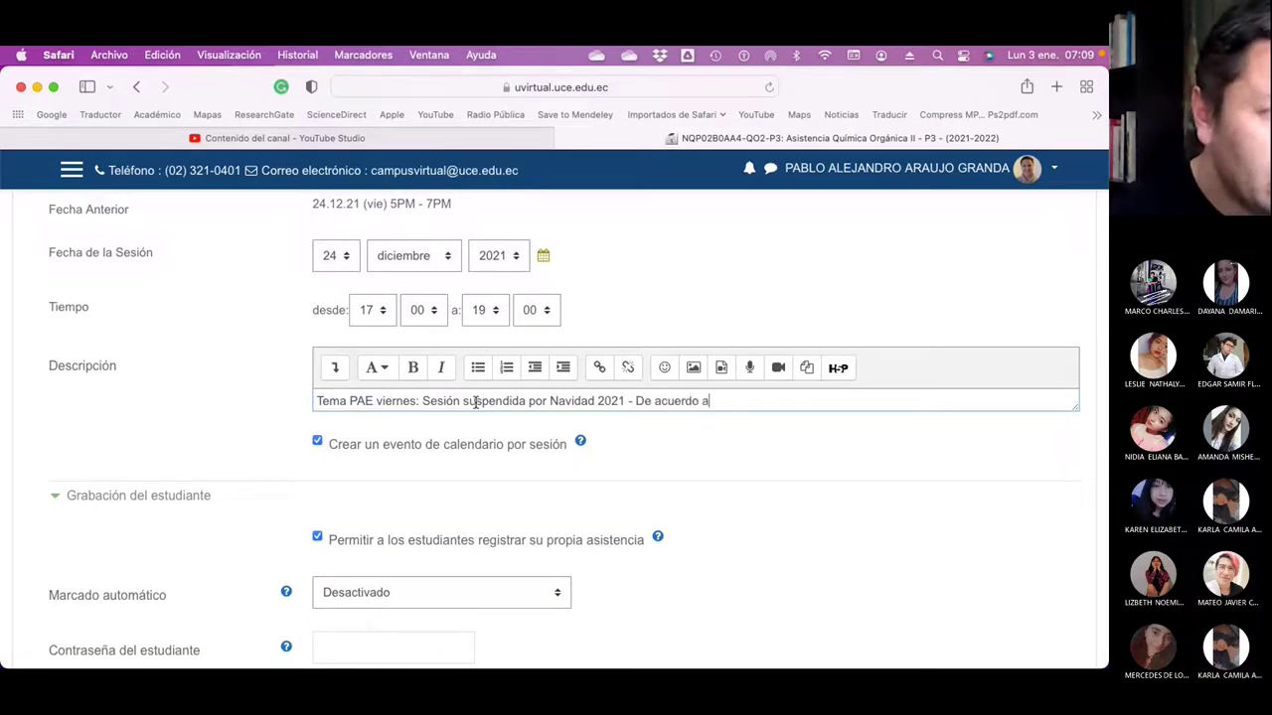
type("l calendario a")
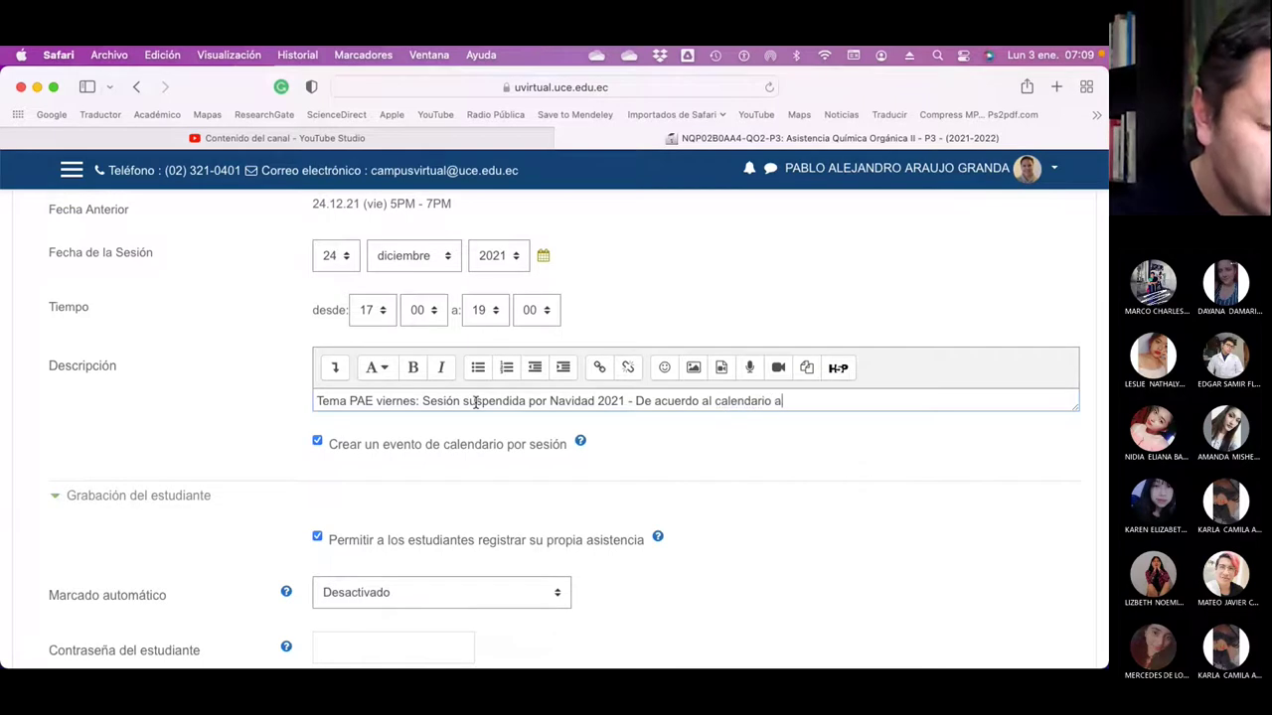
type("cadémico")
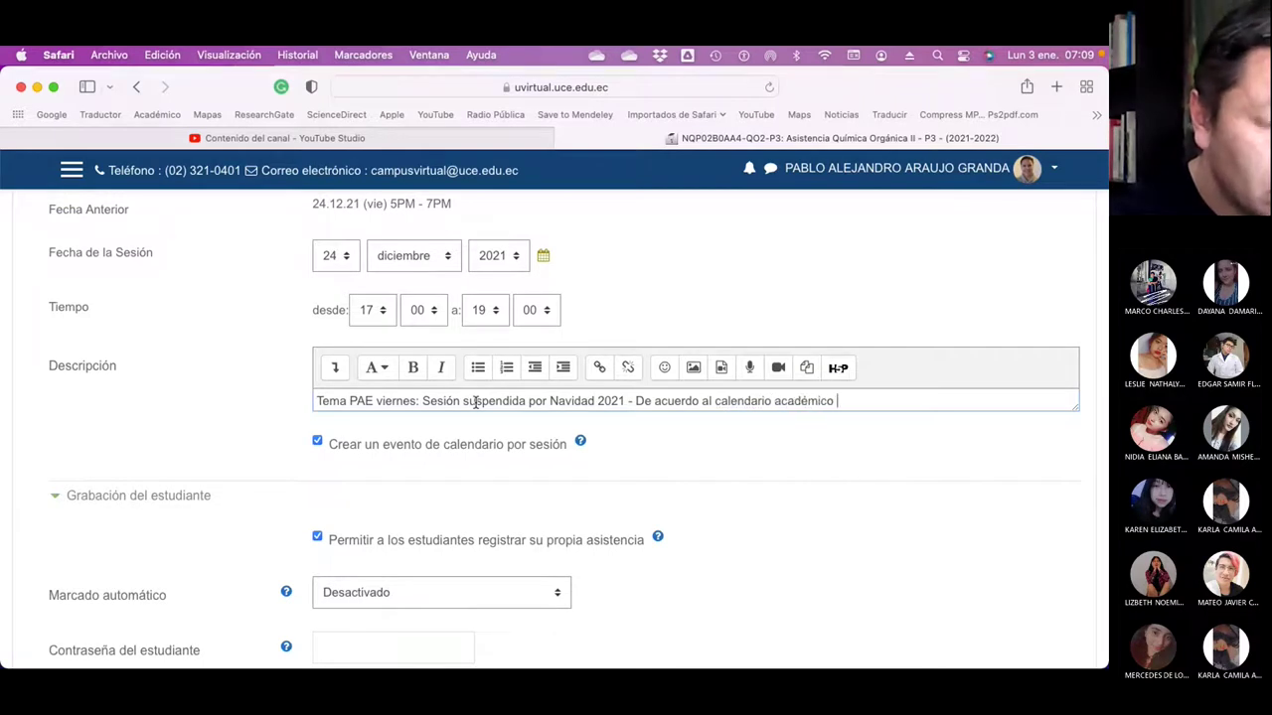
type(" 2021-202")
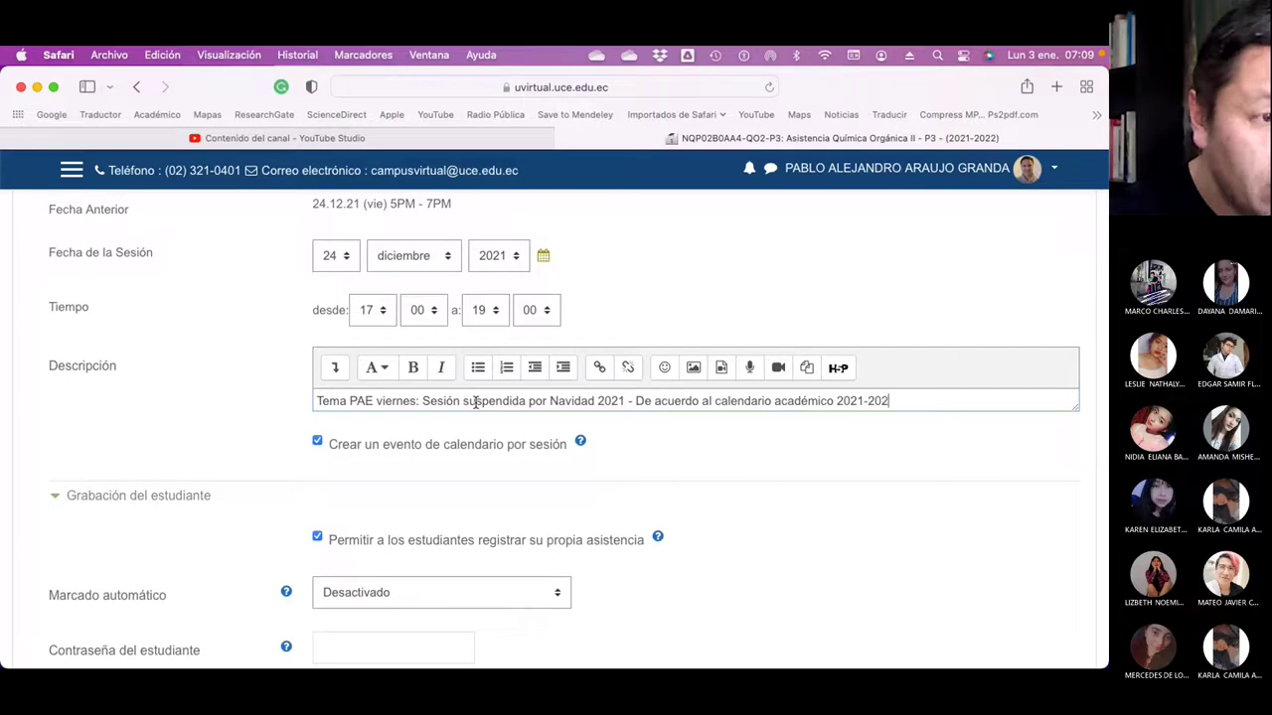
type("1 apor")
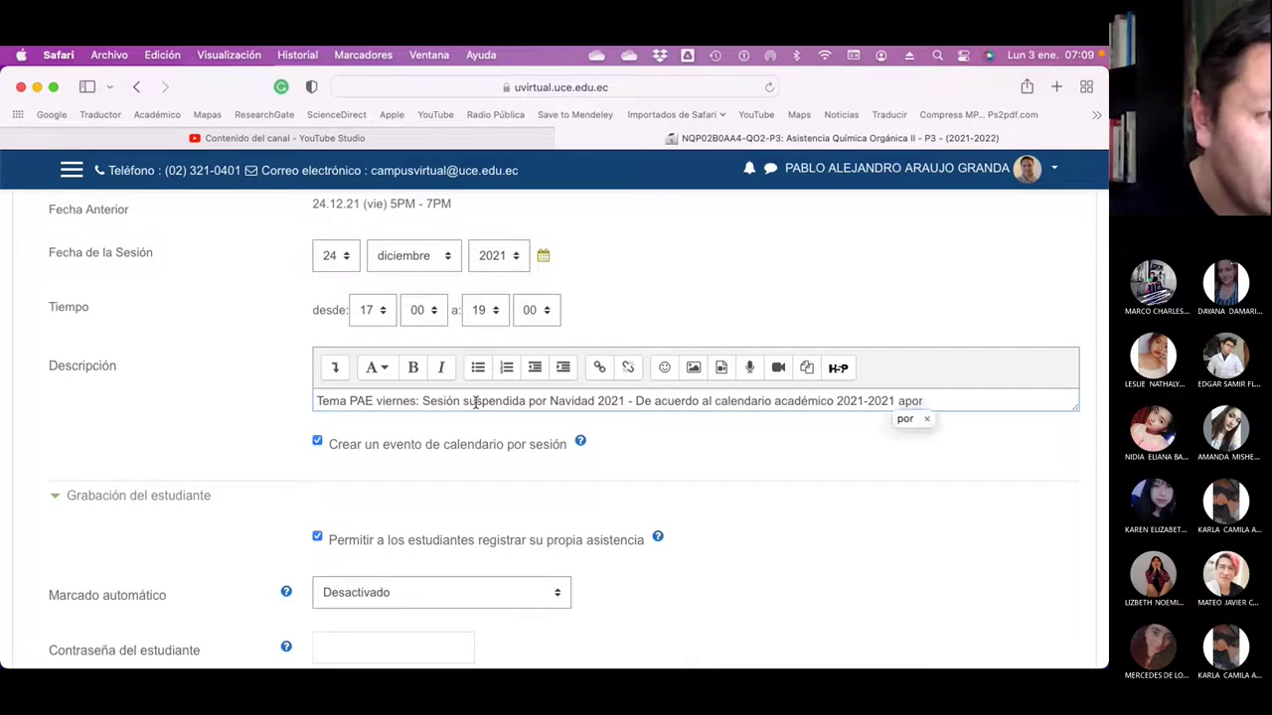
key("BackSpace")
key("BackSpace")
type("robado")
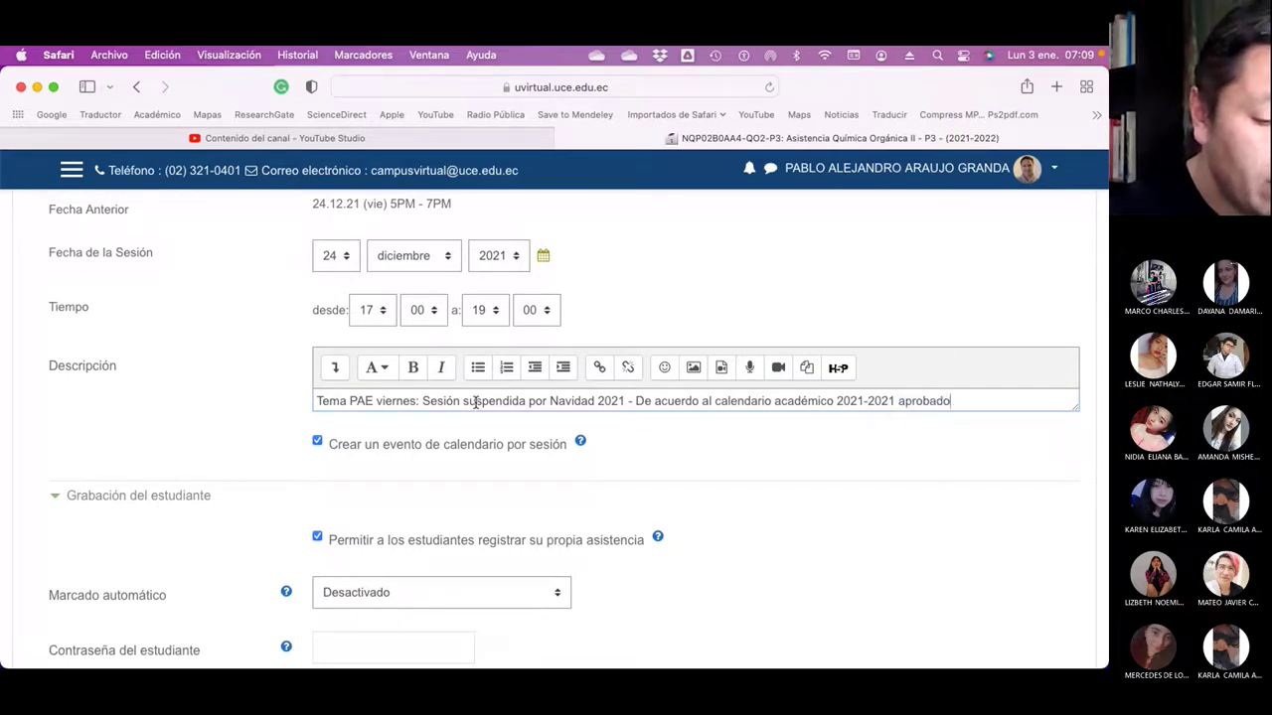
type(" por el HCU en")
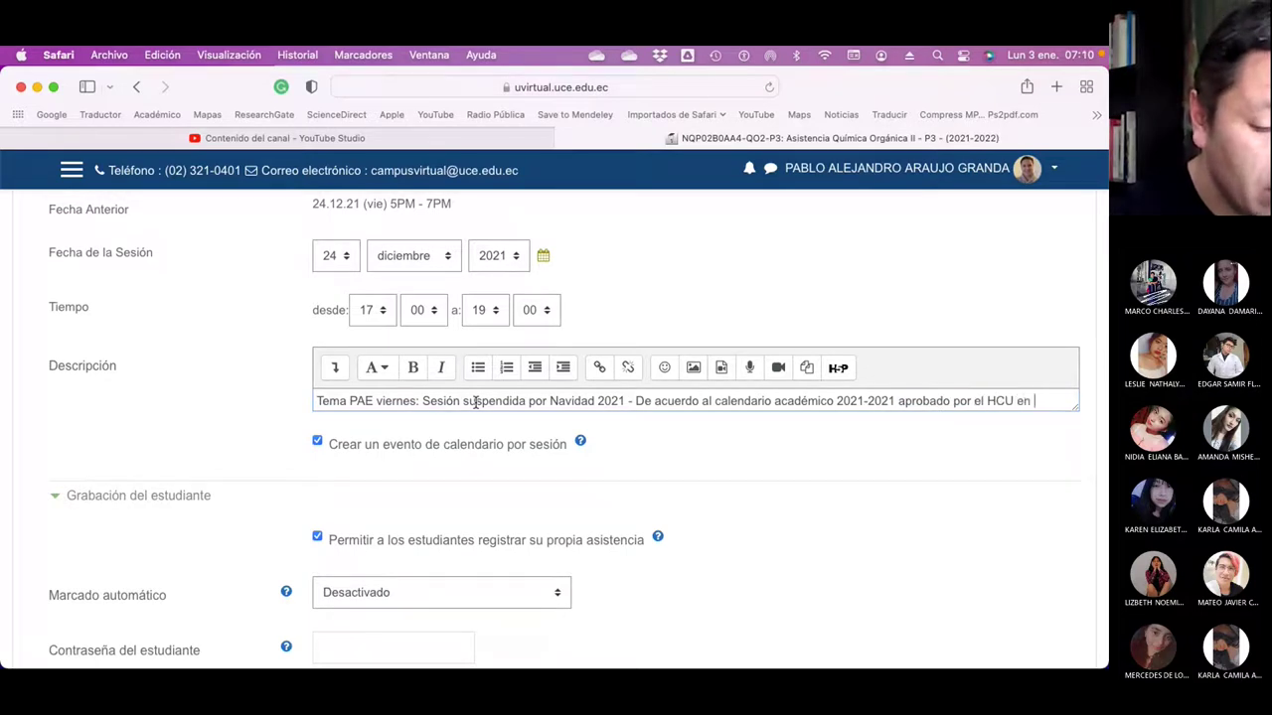
type(" octubre 2021.")
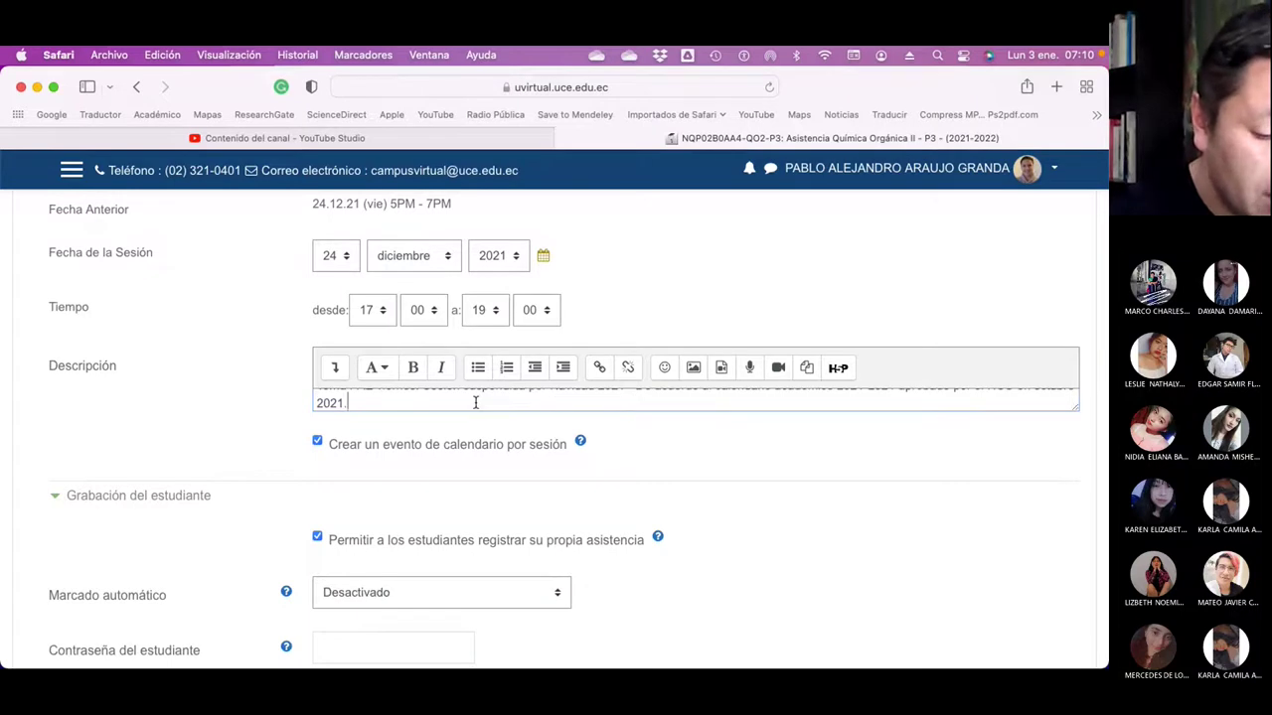
- Select the entire description text and save the changes to the 24.12.21 session
key("super+a")
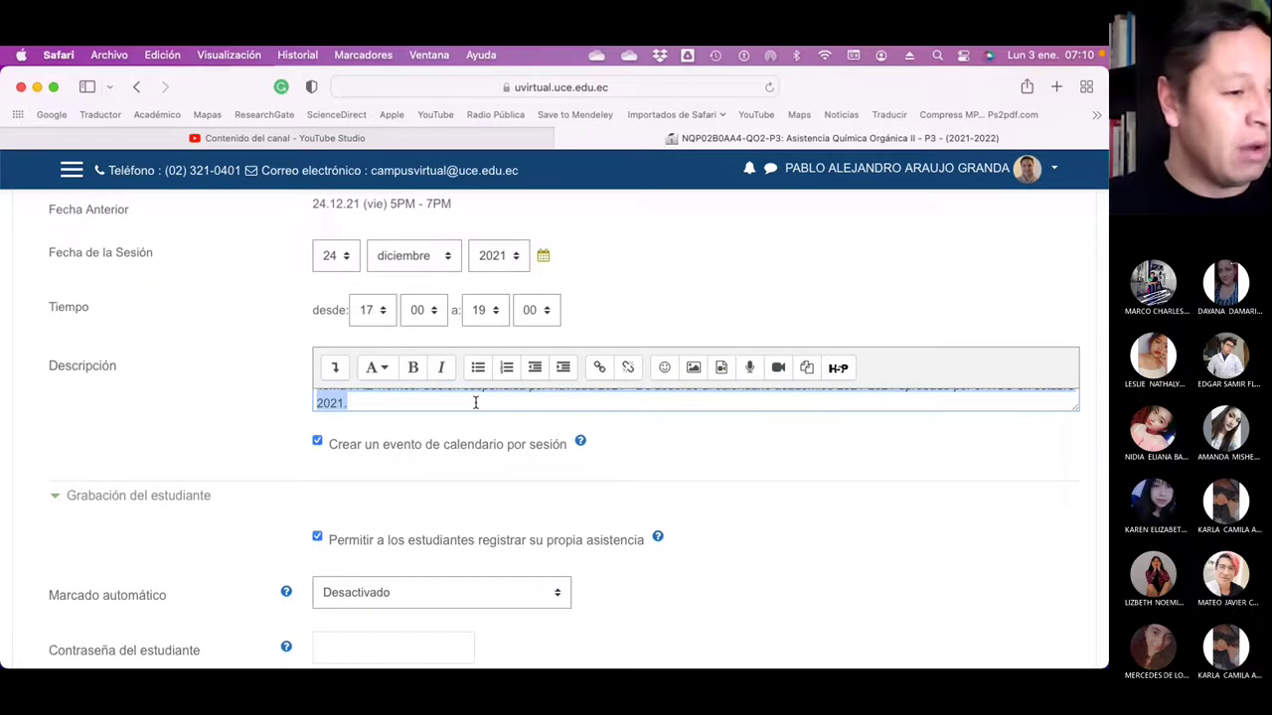
scroll(582, 536, "down", 5)
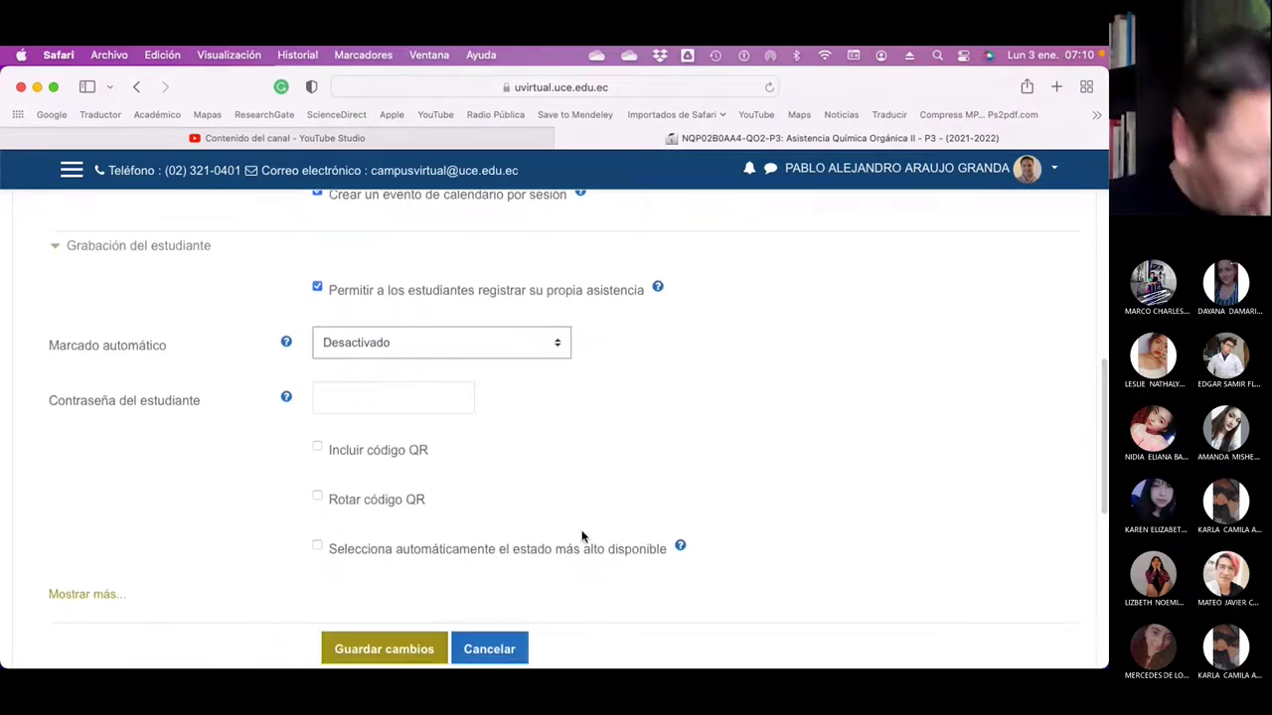
scroll(582, 537, "down", 3)
left_click(398, 500)
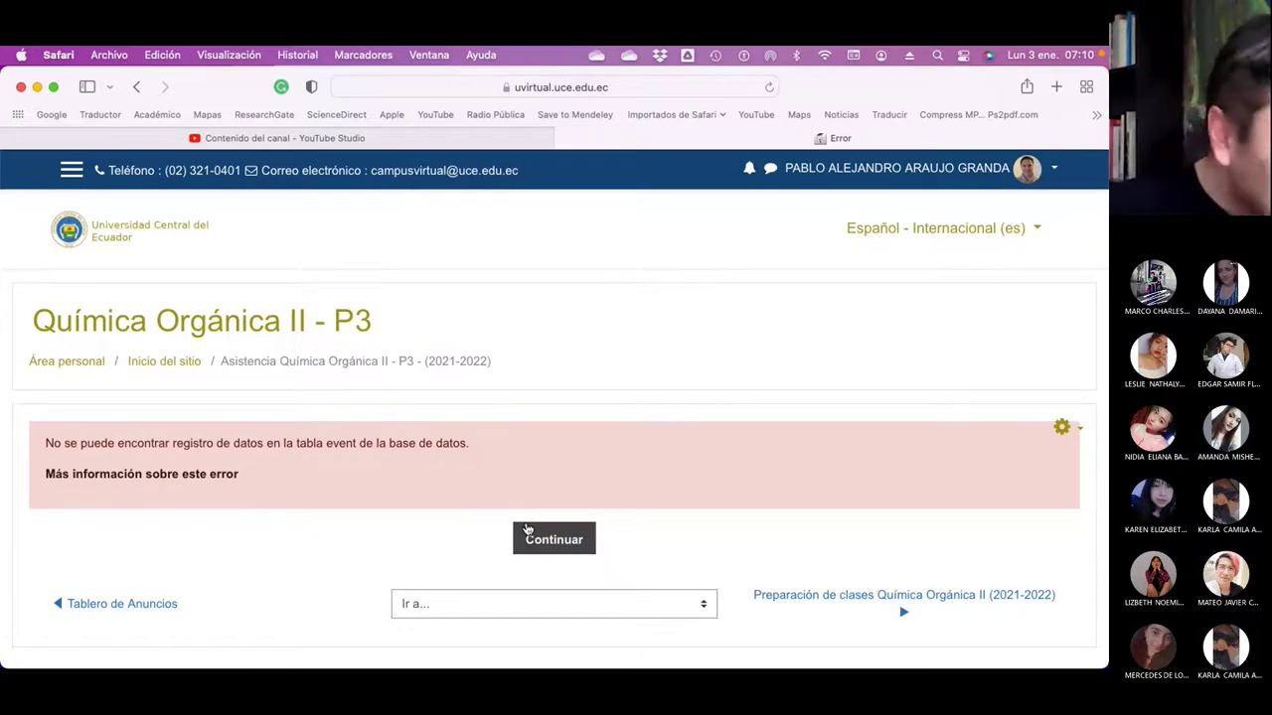
- Leave the error page, return to the Química Orgánica II - P3 course and reopen its 2021-2022 attendance activity
left_click(559, 539)
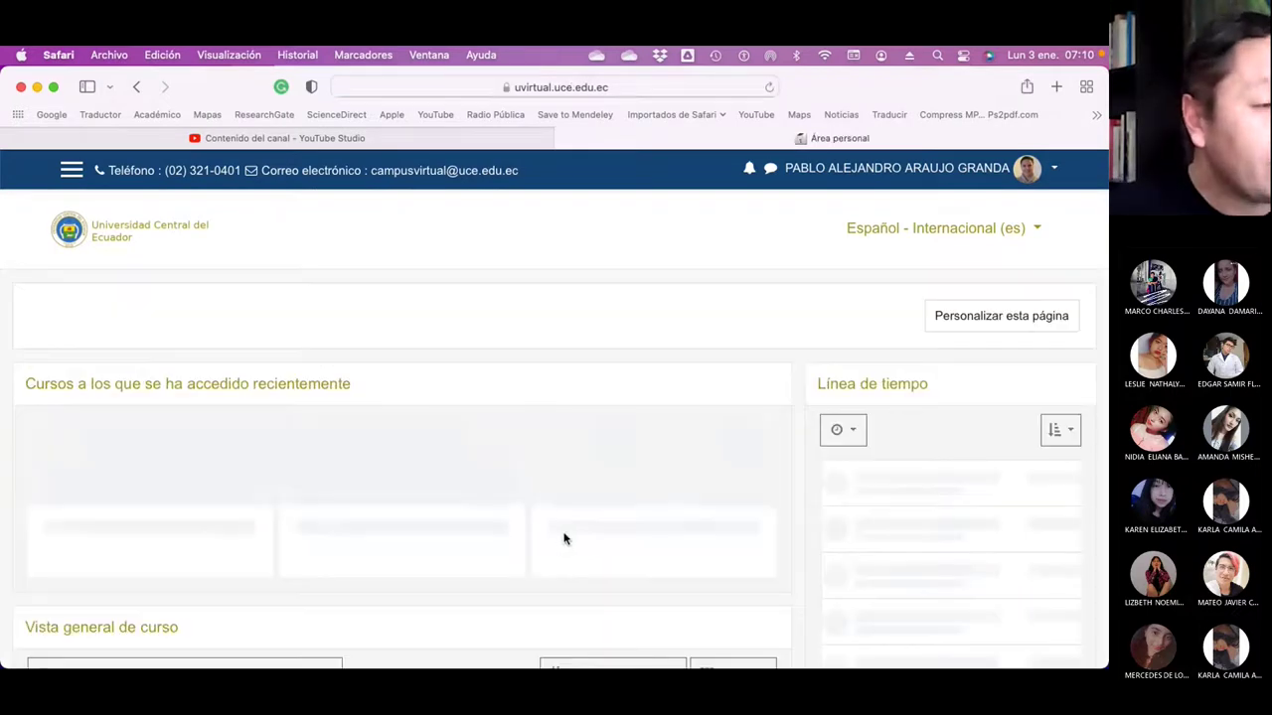
scroll(321, 483, "down", 4)
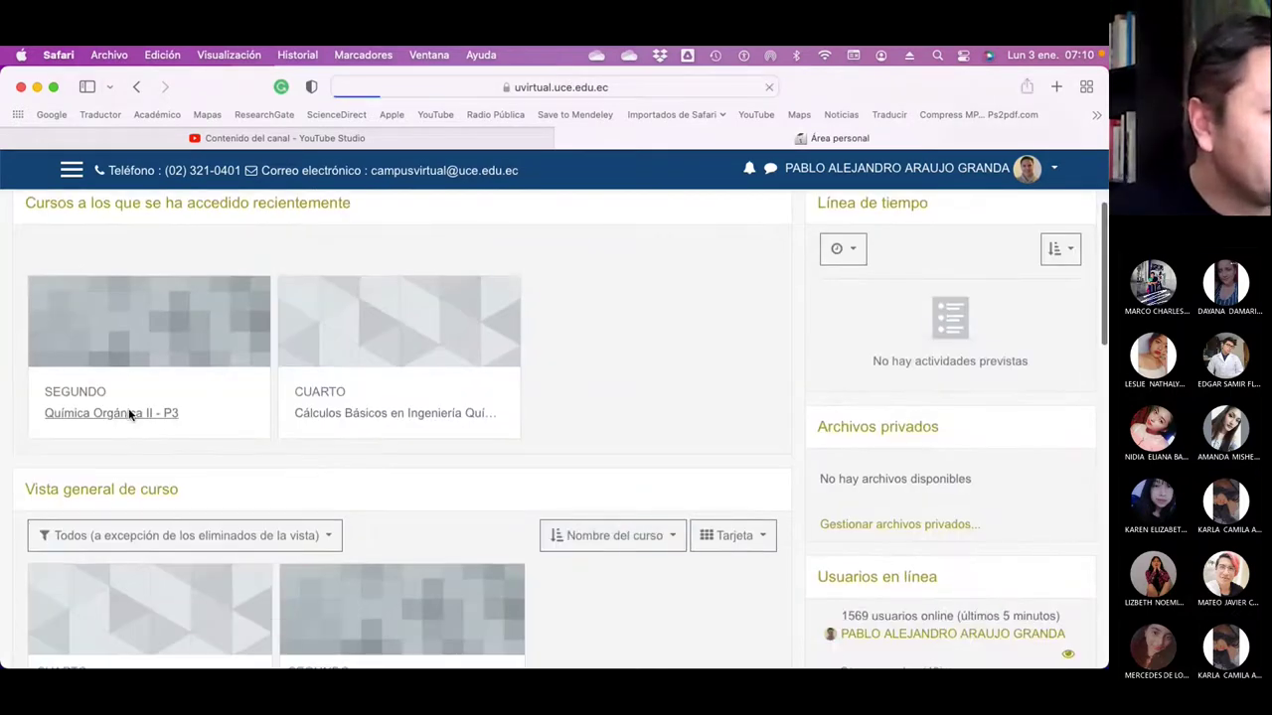
left_click(129, 416)
scroll(556, 457, "down", 5)
scroll(567, 458, "down", 2)
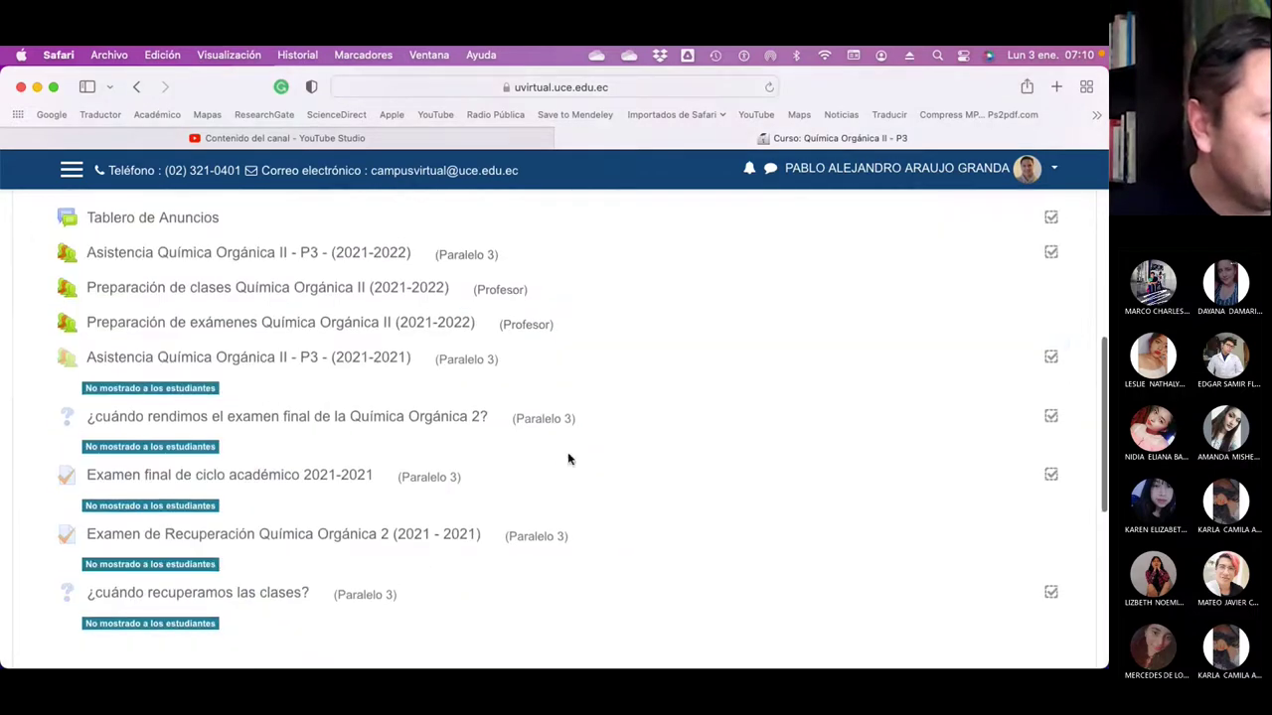
scroll(341, 378, "up", 3)
left_click(310, 428)
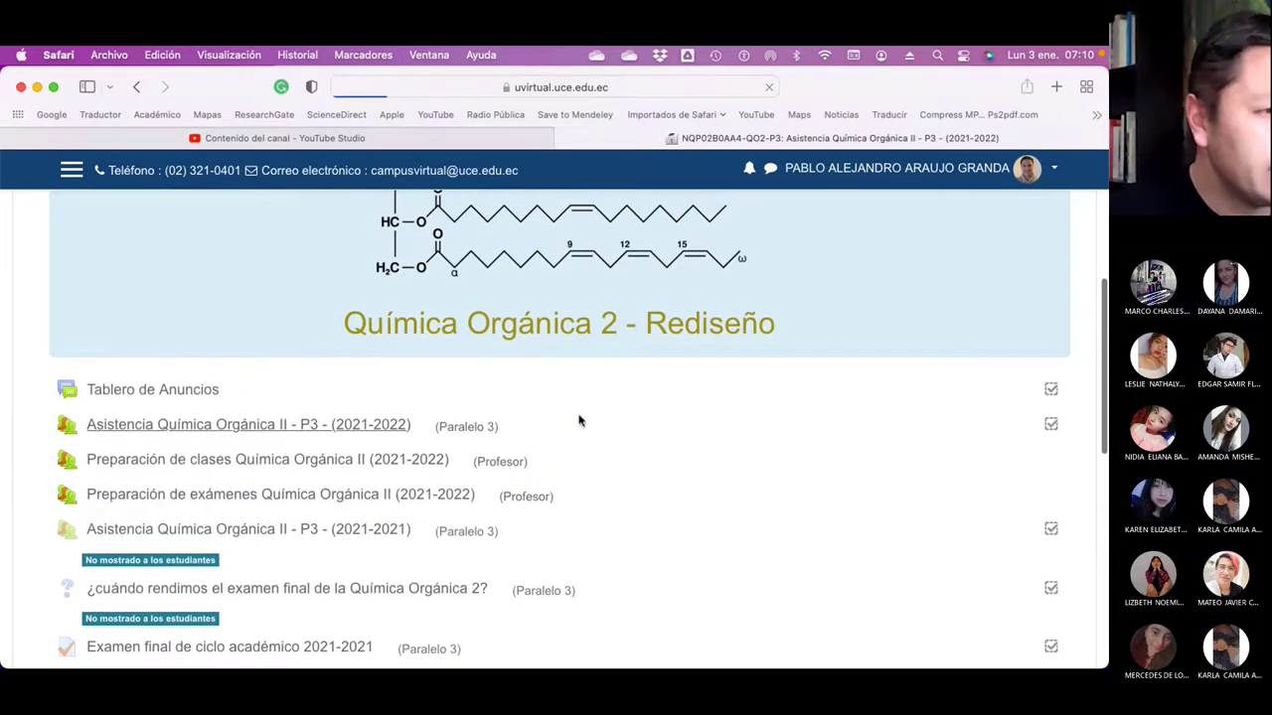
- Open the attendance sheet of the 24.12.21 Friday session and set its student list to "No usar paginación"
scroll(602, 426, "down", 5)
scroll(608, 433, "down", 8)
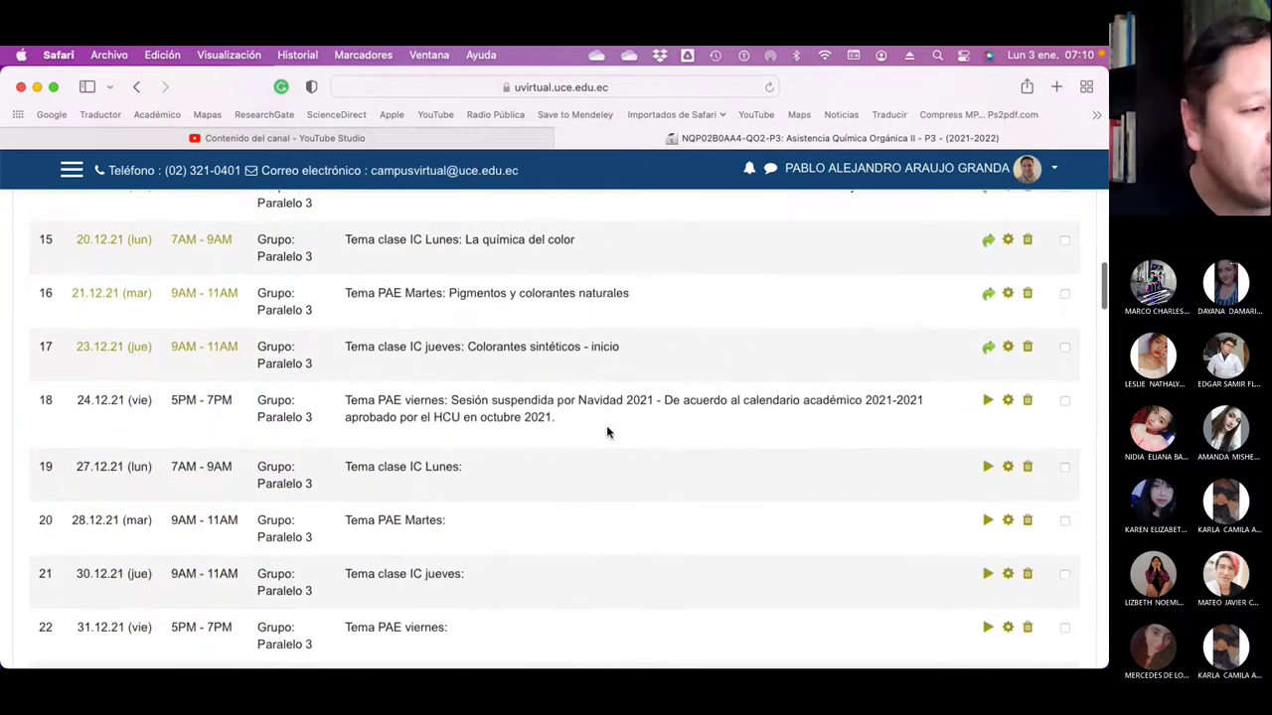
left_click(986, 402)
scroll(695, 494, "down", 3)
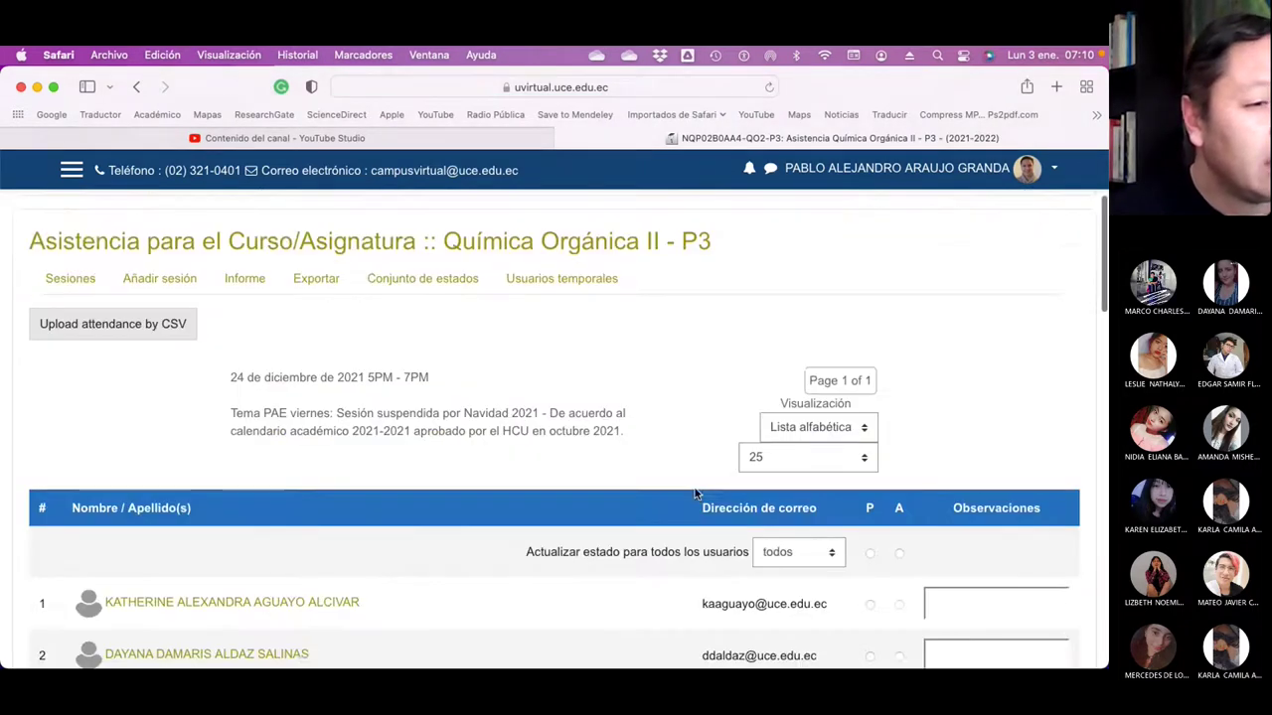
scroll(695, 494, "down", 2)
left_click(861, 398)
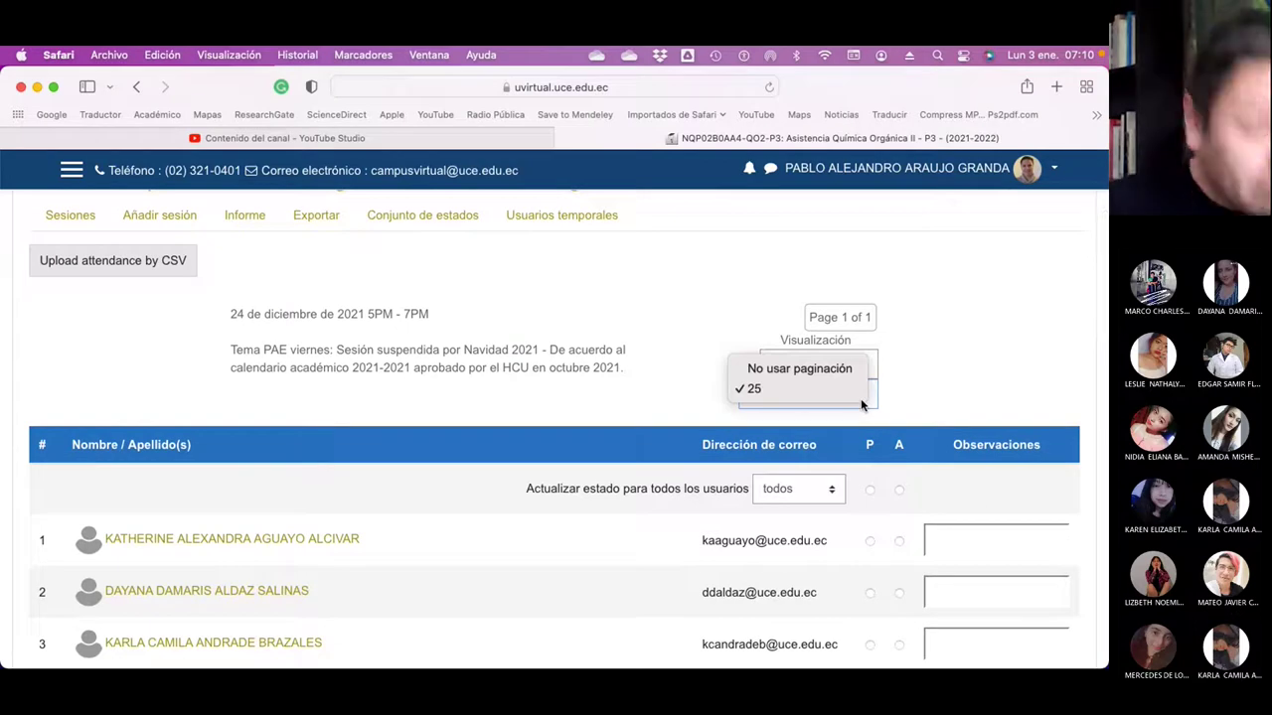
left_click(800, 368)
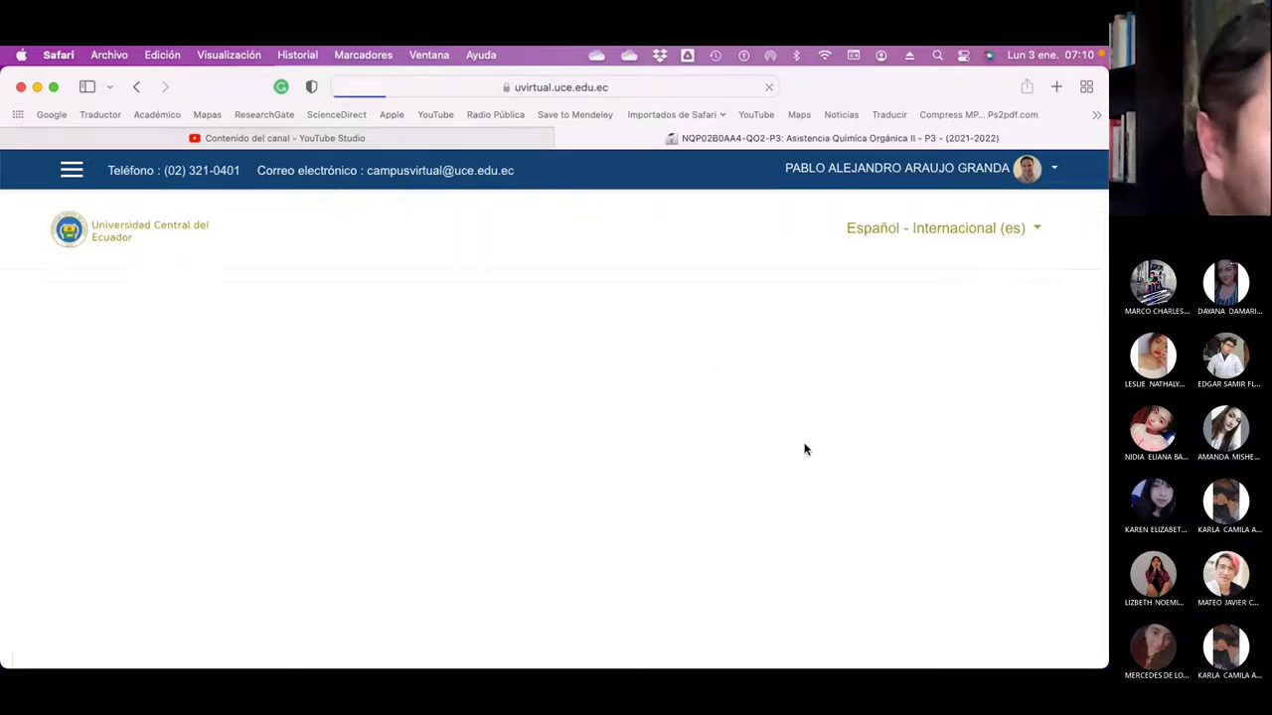
- Mark all students as present (P) for the 24.12.21 session and save the attendance
scroll(860, 463, "down", 5)
left_click(869, 271)
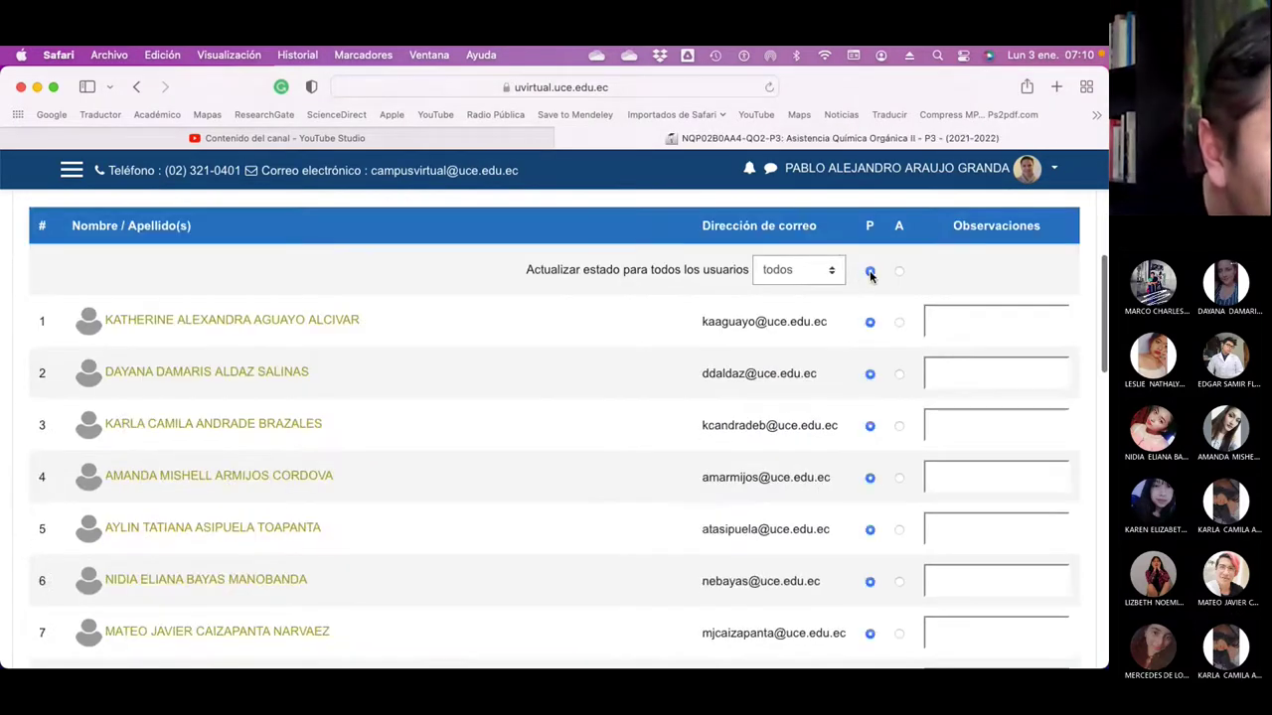
scroll(746, 431, "down", 10)
left_click(602, 459)
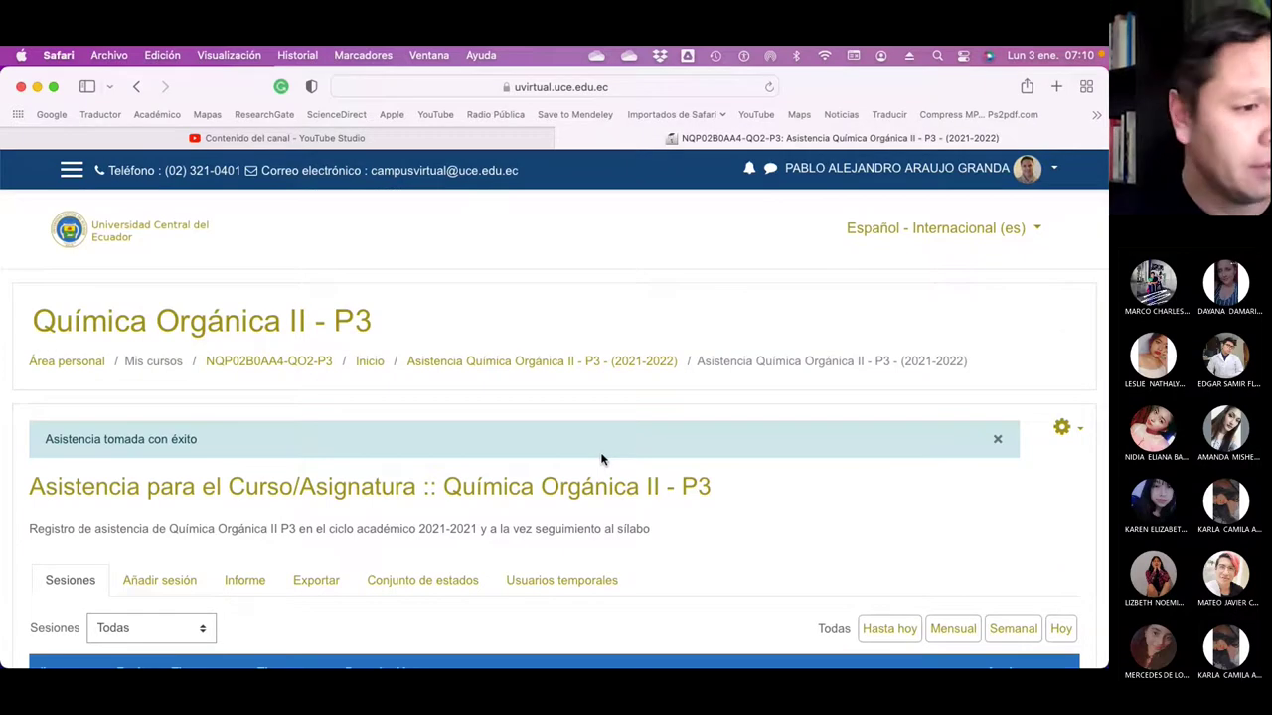
- Edit the 27.12.21 Monday session and paste the copied Navidad 2021 suspension text after "Tema clase IC Lunes:" in its description
scroll(602, 459, "down", 10)
scroll(601, 459, "down", 7)
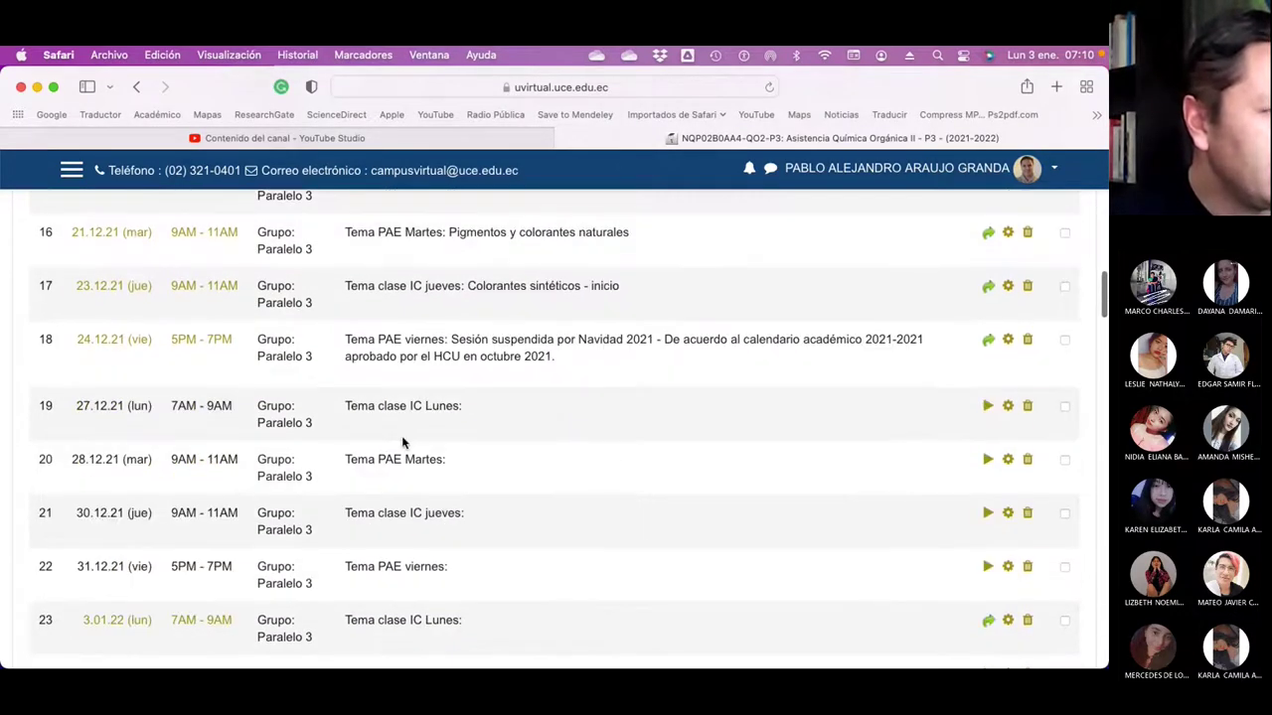
left_click(1007, 407)
scroll(653, 470, "down", 5)
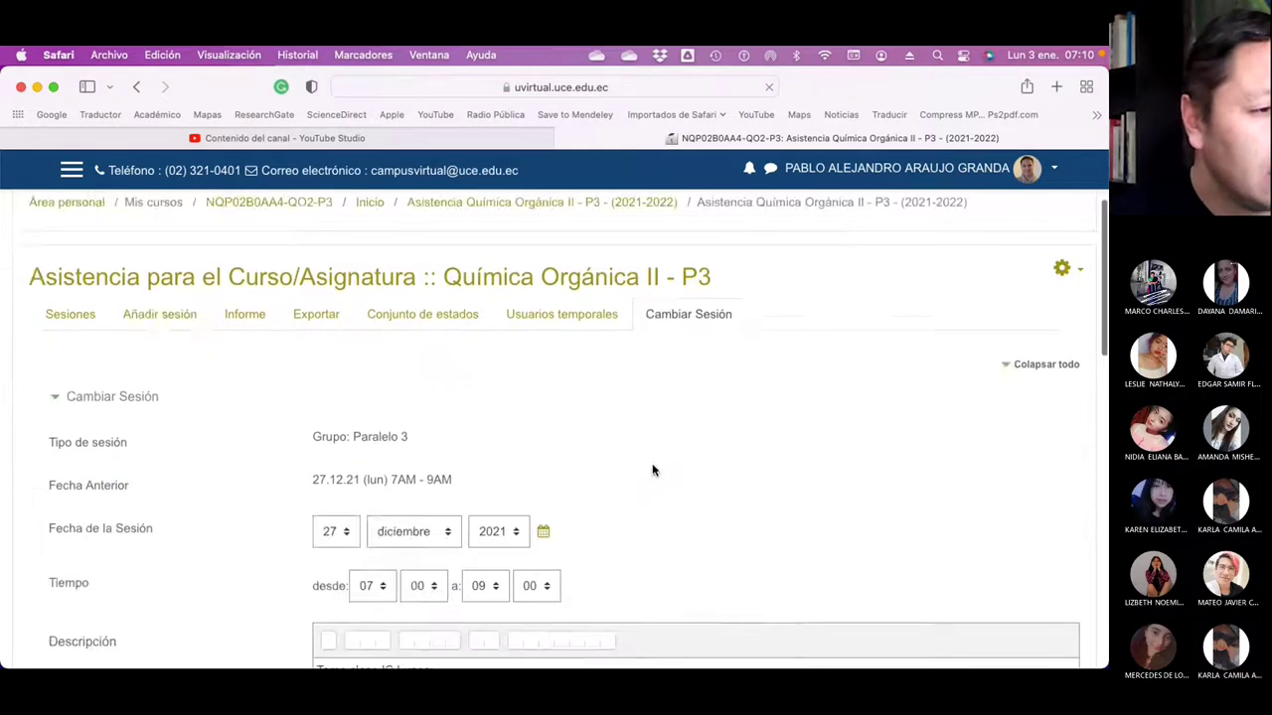
left_click(472, 396)
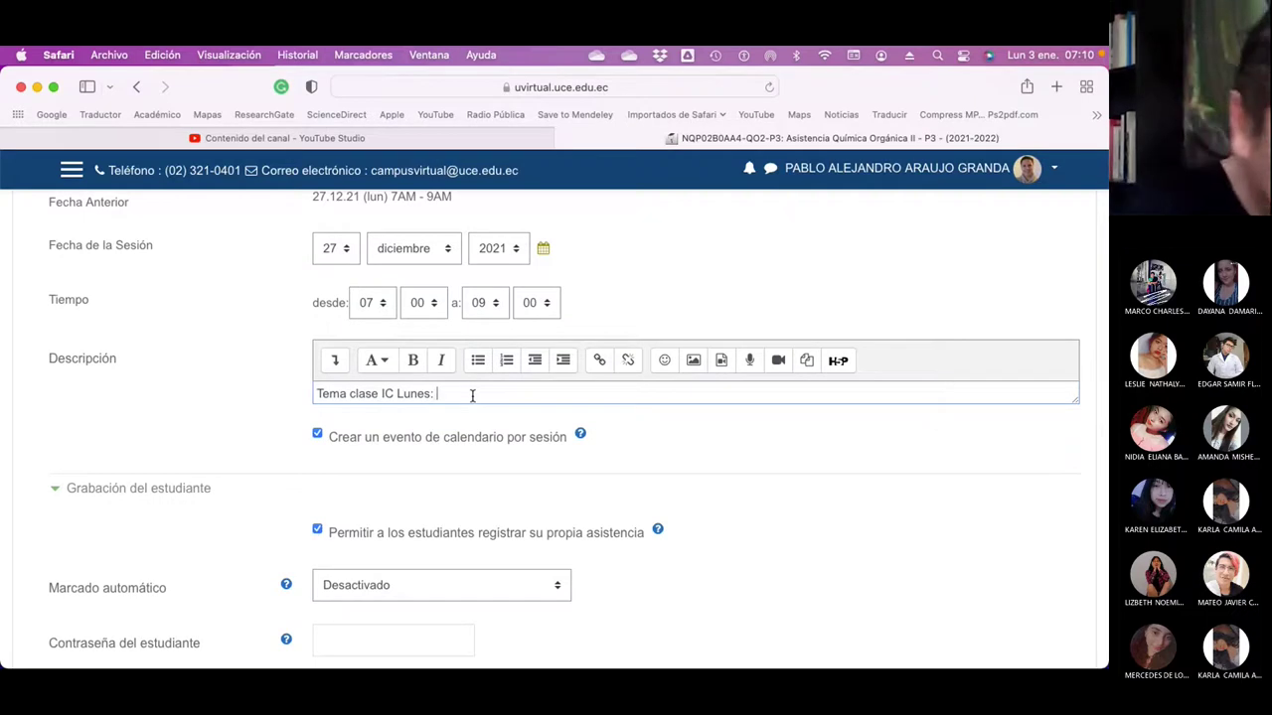
type("Tema PAE viernes: Sesión suspendida por Navidad 2021 - De acuerdo al calendario académico 2021-2021 aprobado")
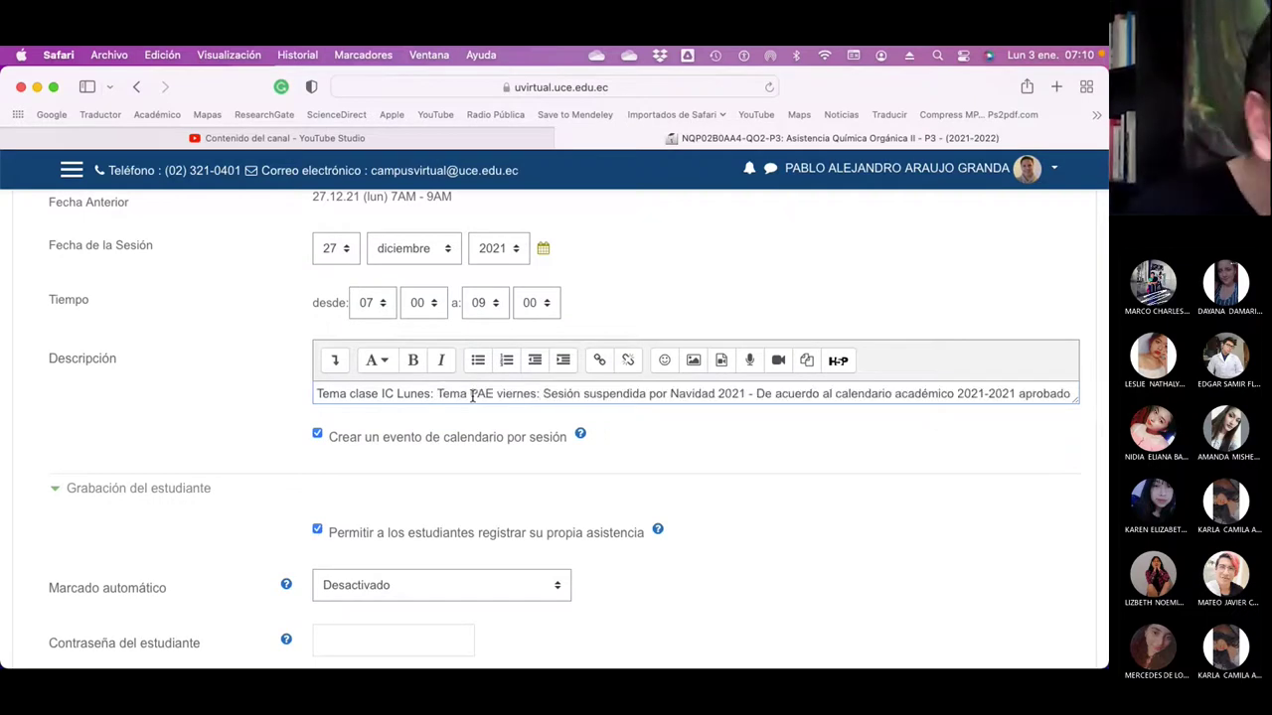
- Delete the pasted "Tema PAE viernes:" from the 27.12.21 description and save the session changes
left_click(542, 395)
key("BackSpace")
key("BackSpace")
key("BackSpace")
key("BackSpace")
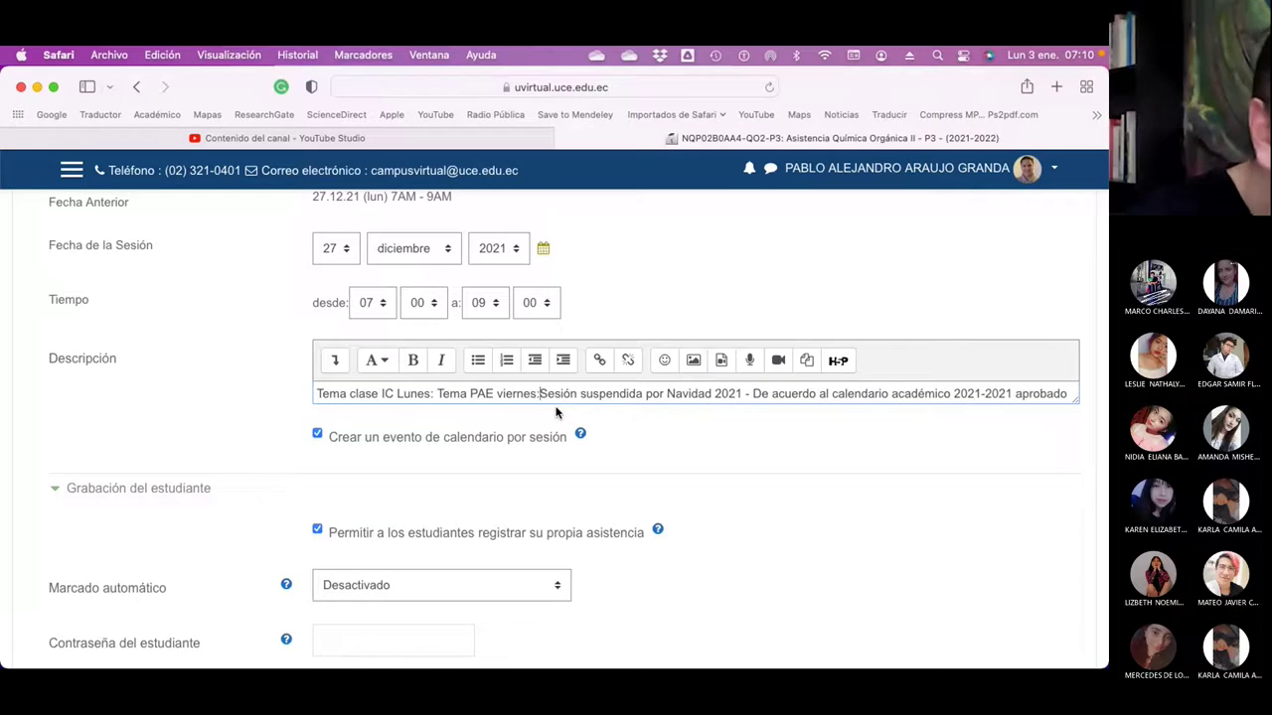
key("BackSpace")
key("BackSpace")
key("BackSpace")
key("BackSpace")
key("BackSpace")
key("BackSpace")
key("BackSpace")
key("BackSpace")
key("BackSpace")
key("BackSpace")
key("BackSpace")
key("BackSpace")
key("BackSpace")
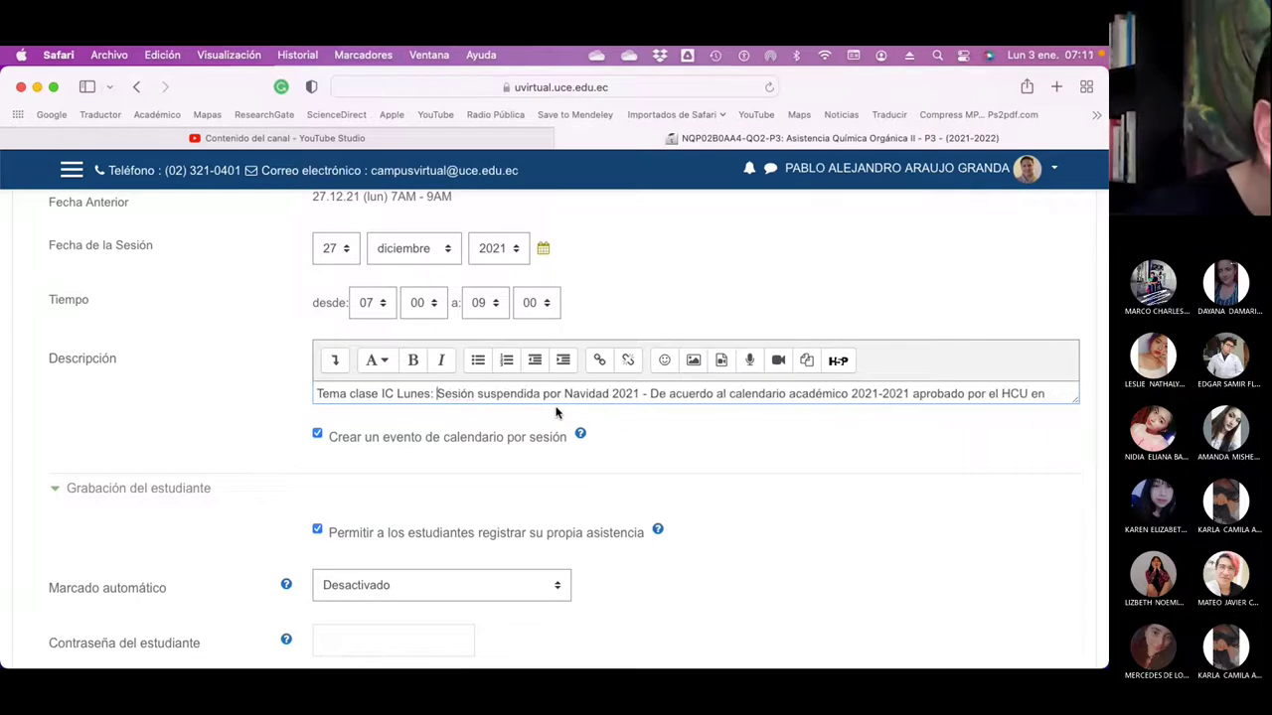
scroll(557, 413, "down", 5)
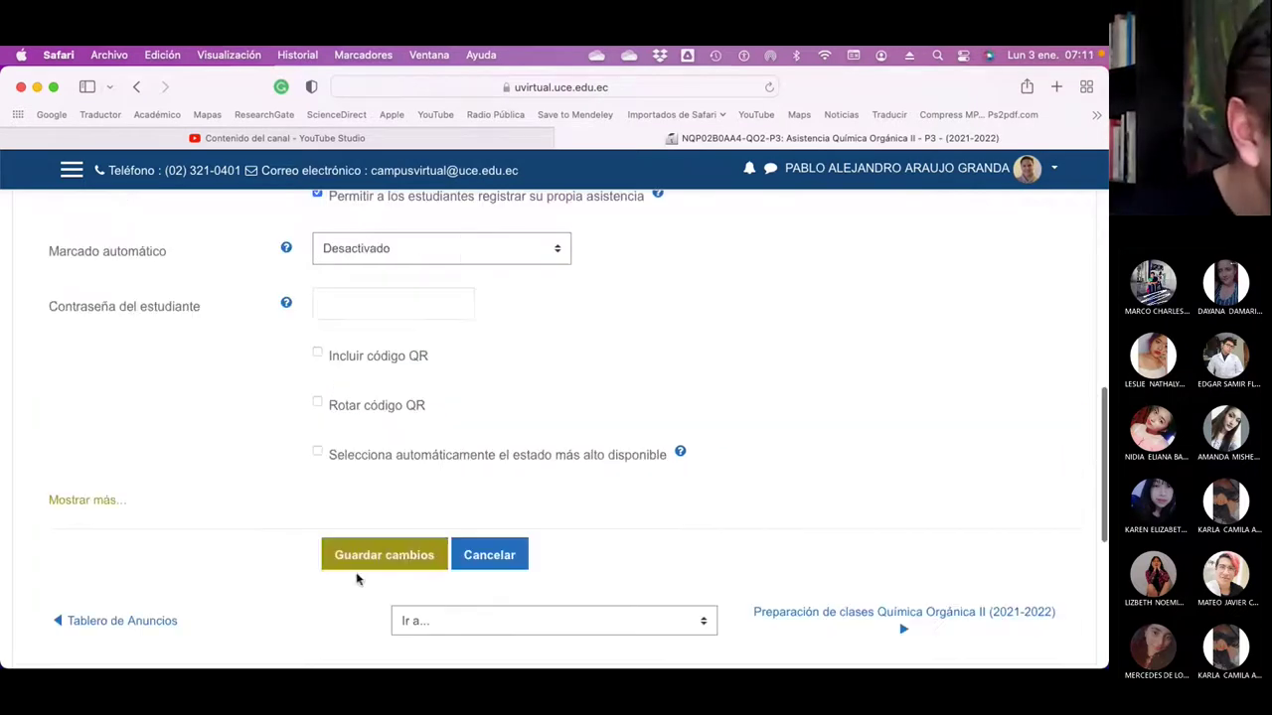
left_click(391, 559)
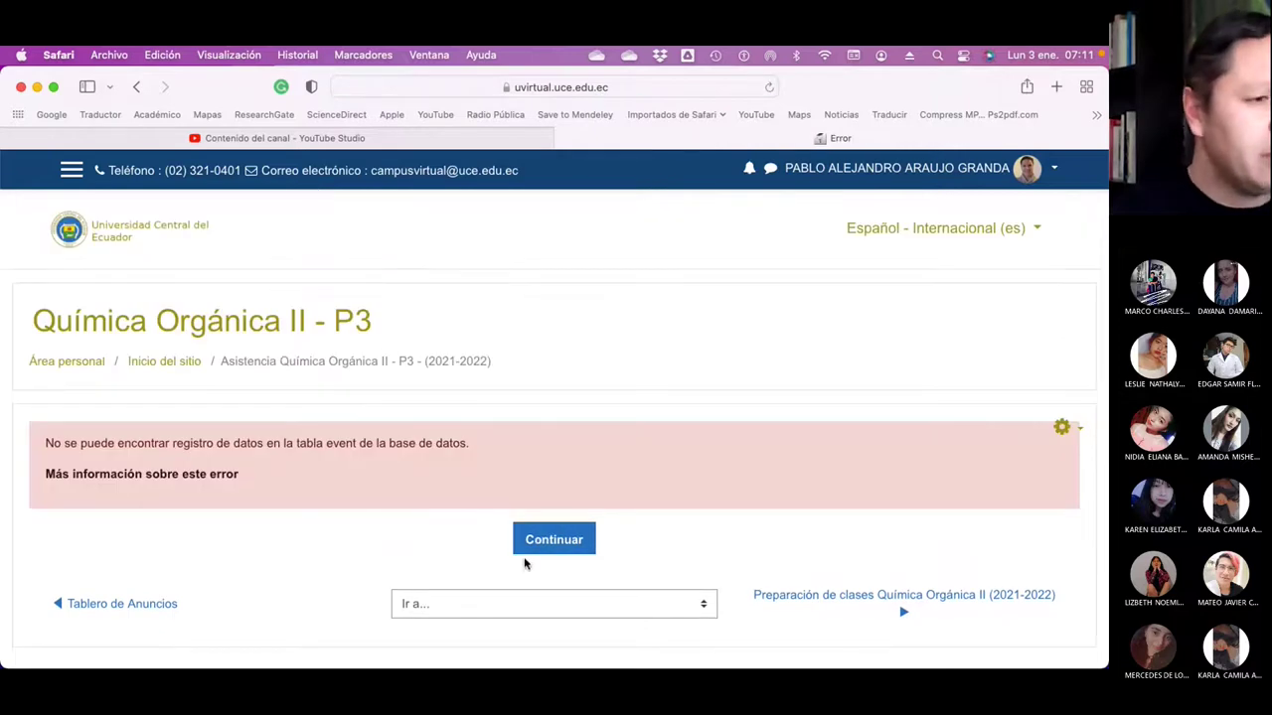
- Leave the error page and go back through the Química Orgánica II - P3 course to its 2021-2022 attendance activity
left_click(559, 542)
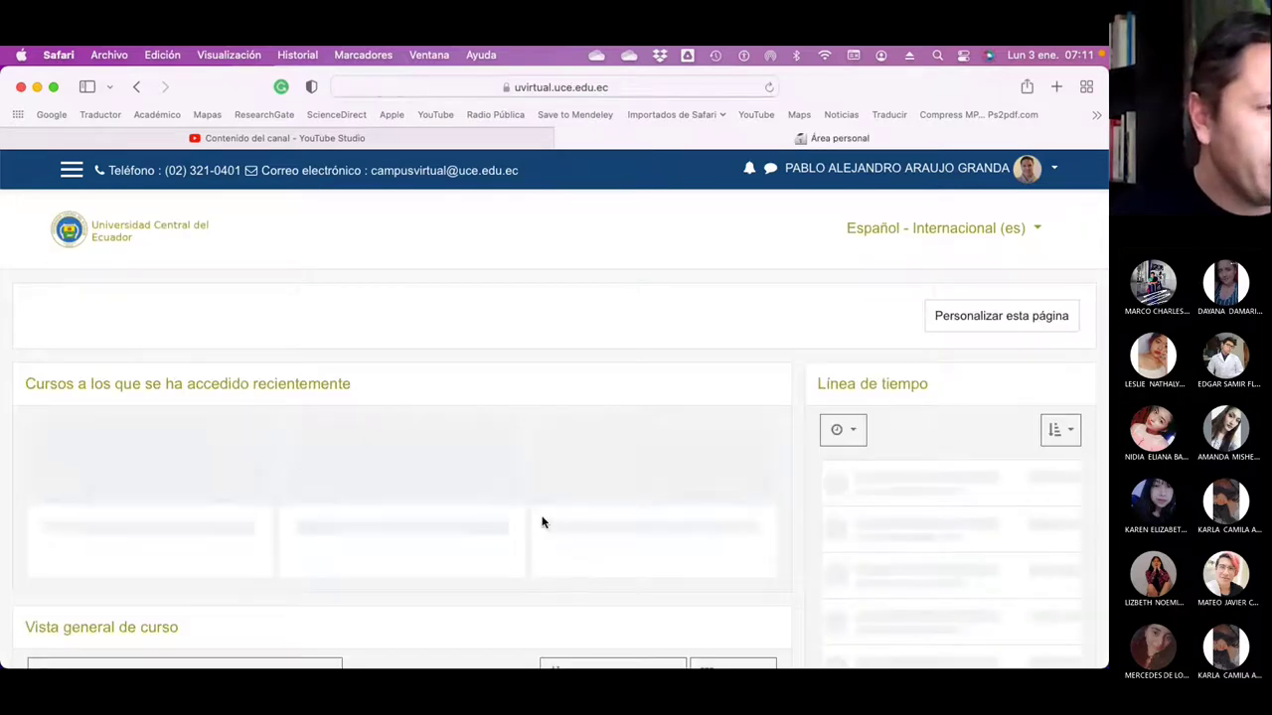
left_click(112, 594)
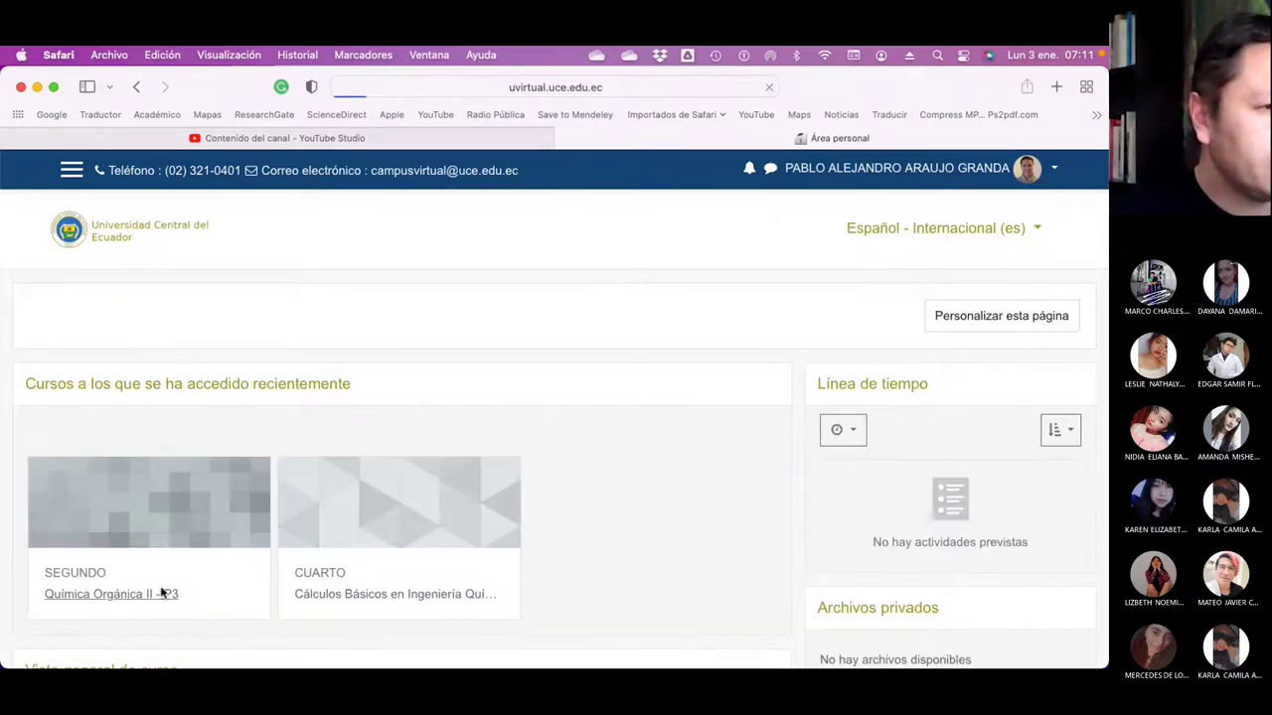
scroll(576, 504, "down", 2)
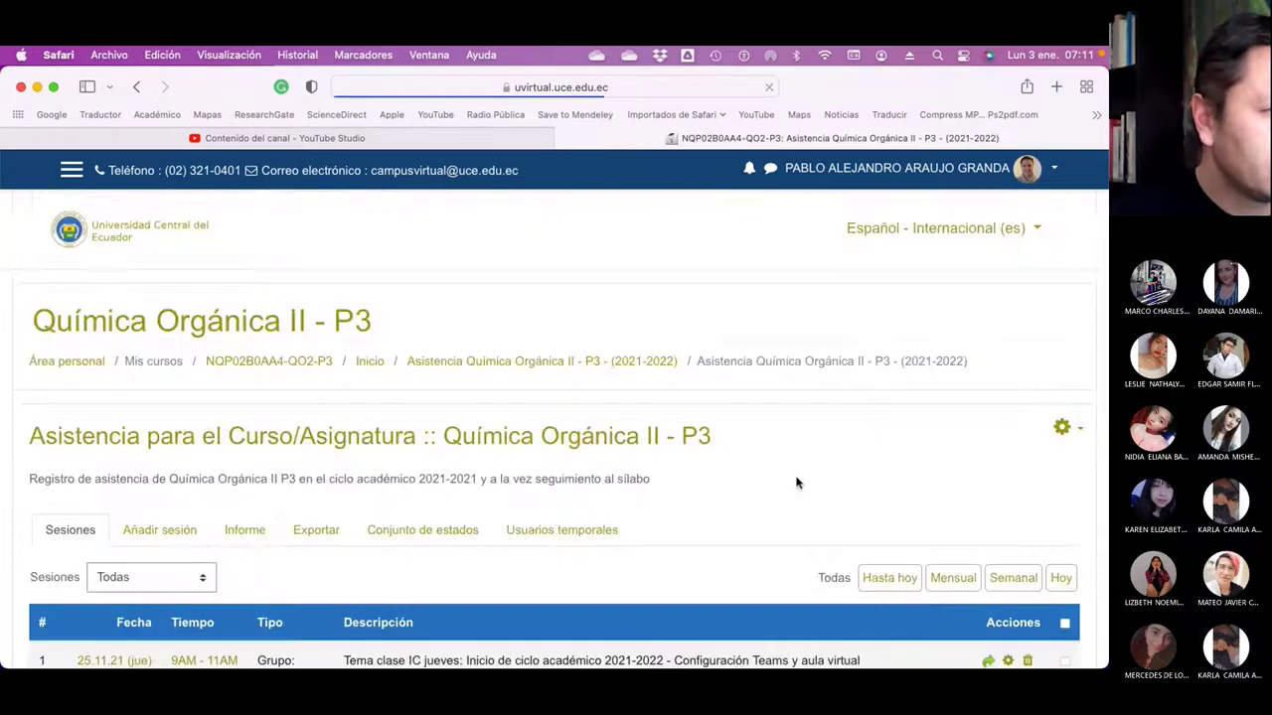
- Open the attendance sheet of the 27.12.21 Monday session and set its student list to "No usar paginación"
scroll(795, 483, "down", 10)
scroll(795, 483, "down", 5)
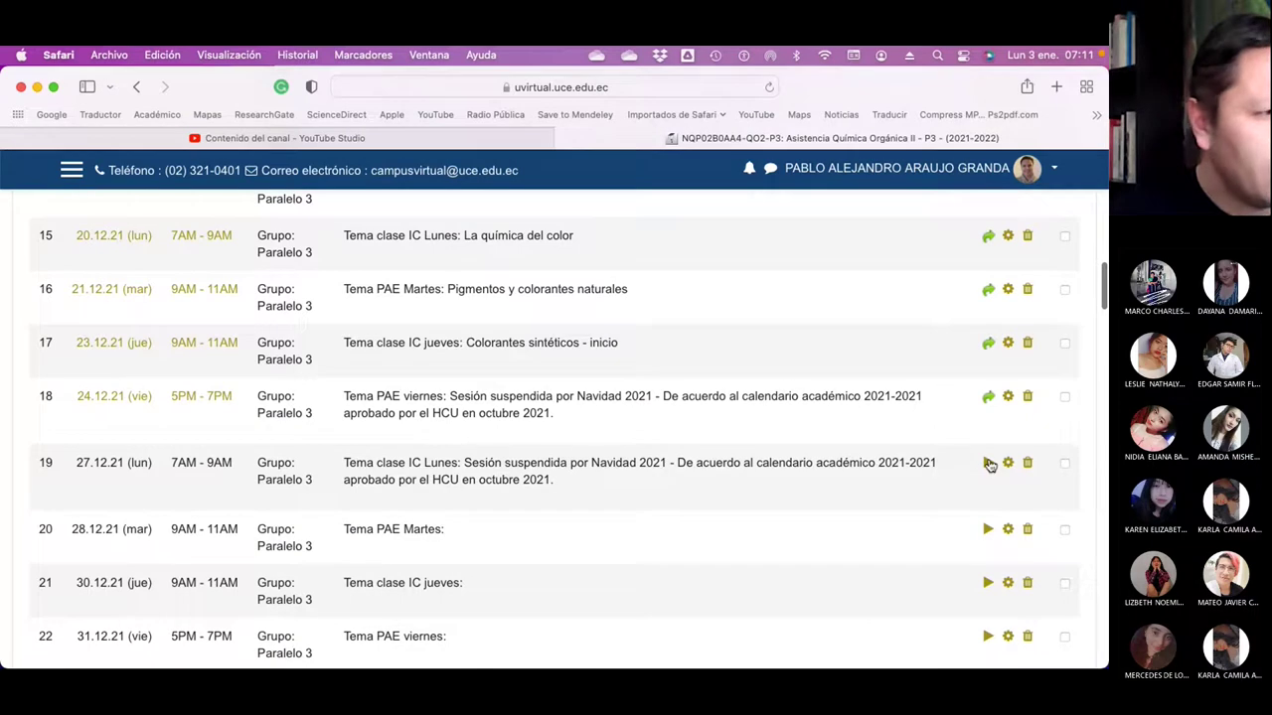
left_click(989, 464)
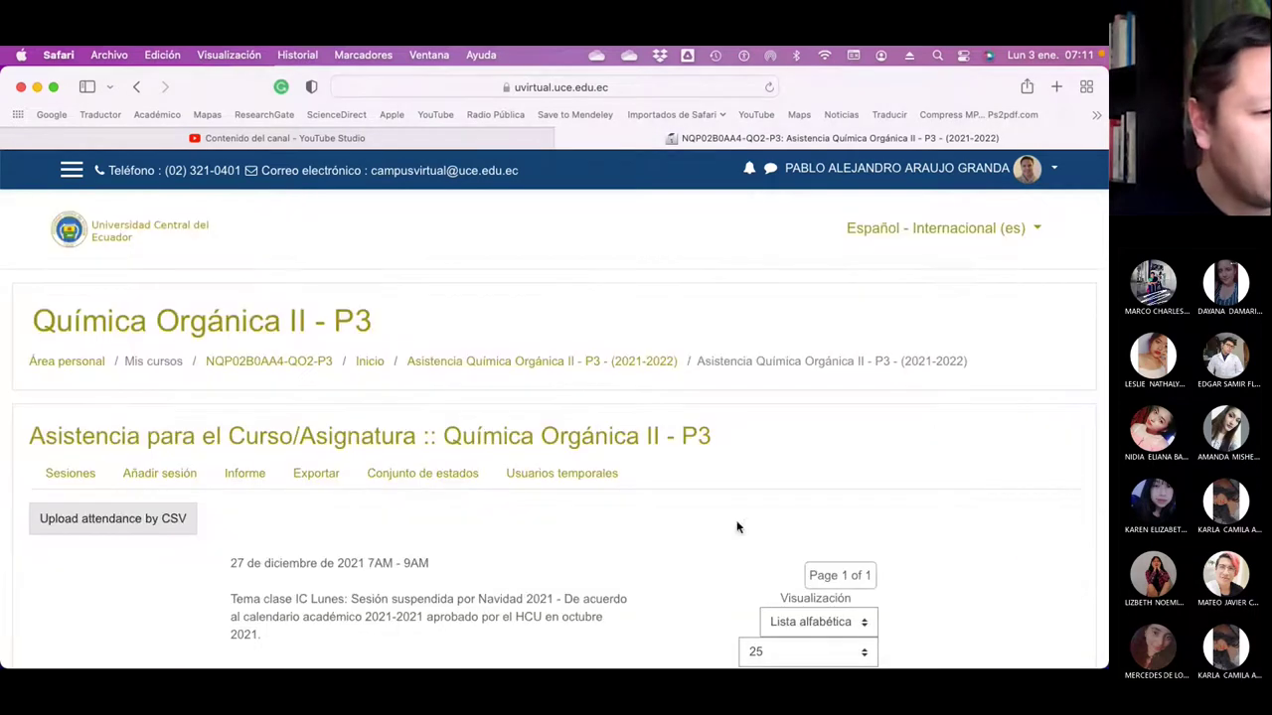
left_click(863, 656)
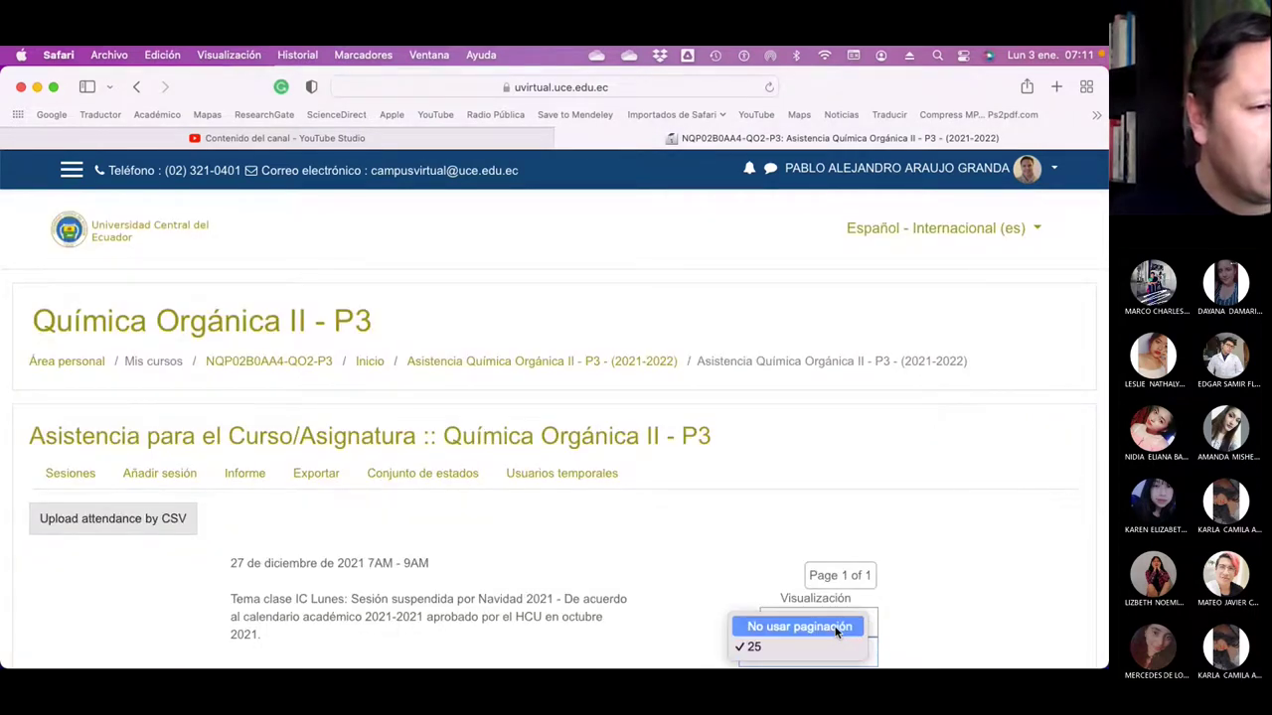
left_click(834, 627)
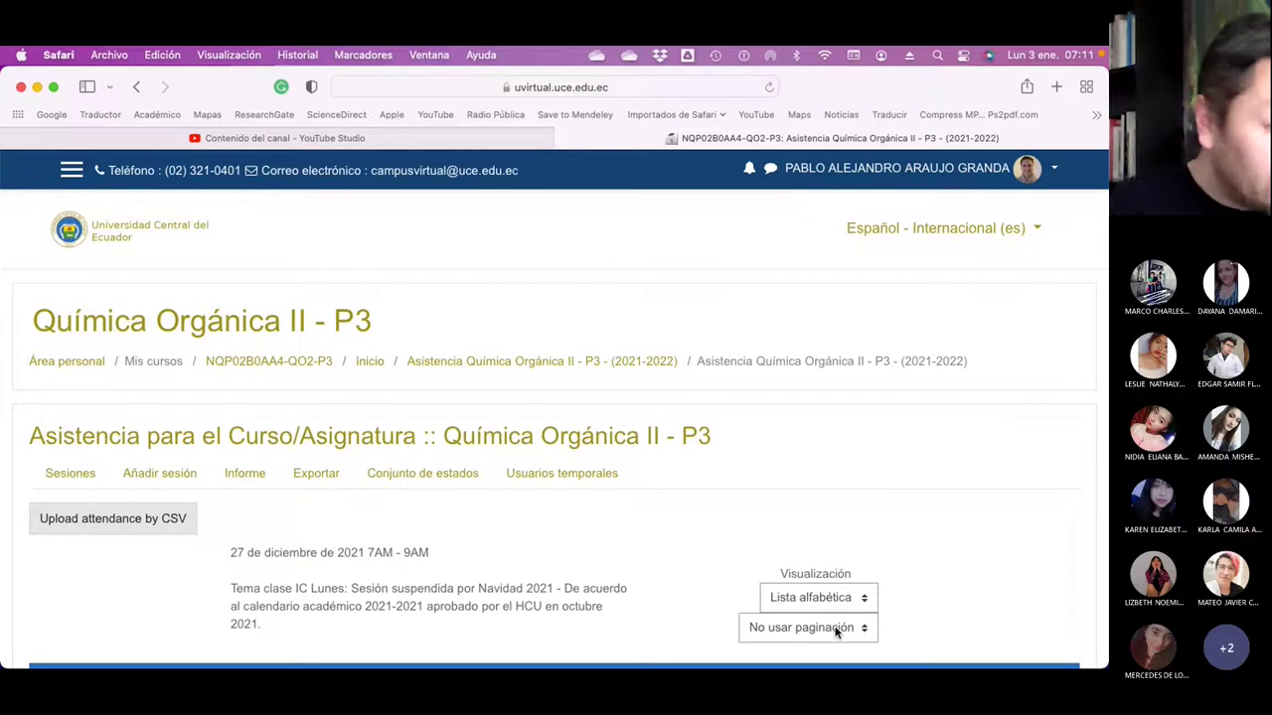
- Mark all students as present (P) for the 27.12.21 session and save the attendance
scroll(837, 631, "down", 9)
left_click(869, 295)
scroll(784, 433, "down", 15)
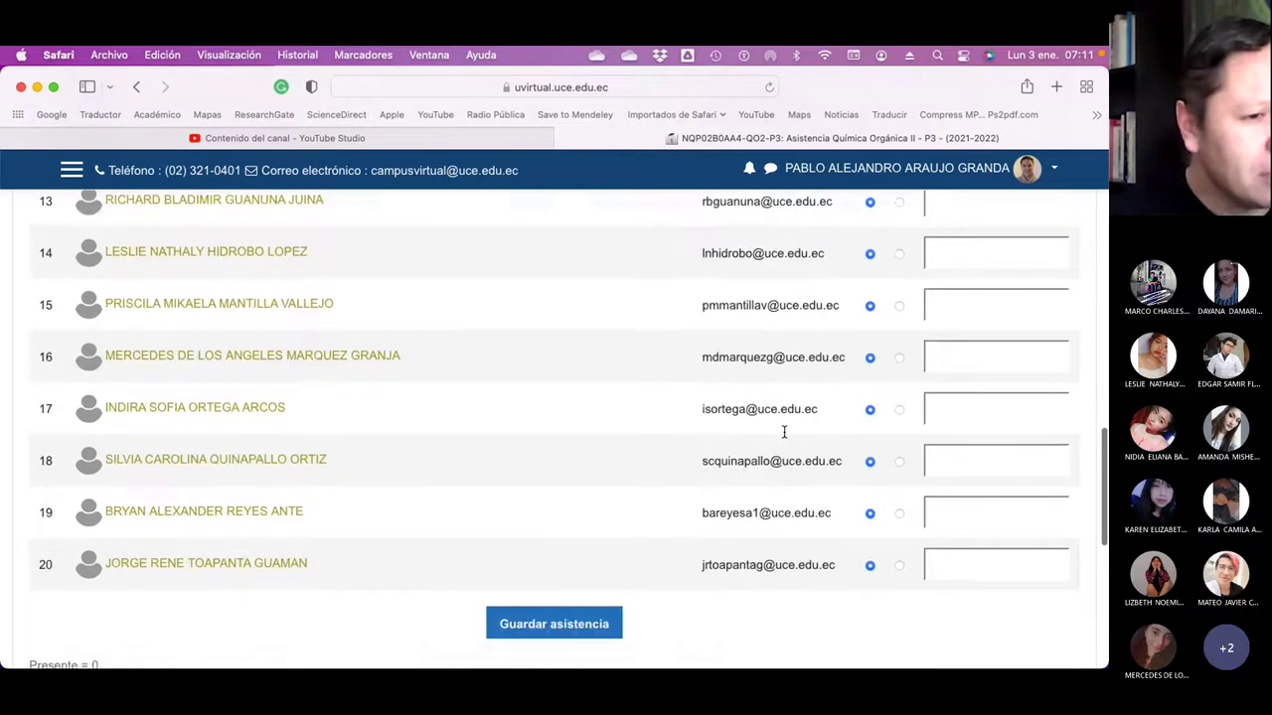
left_click(611, 553)
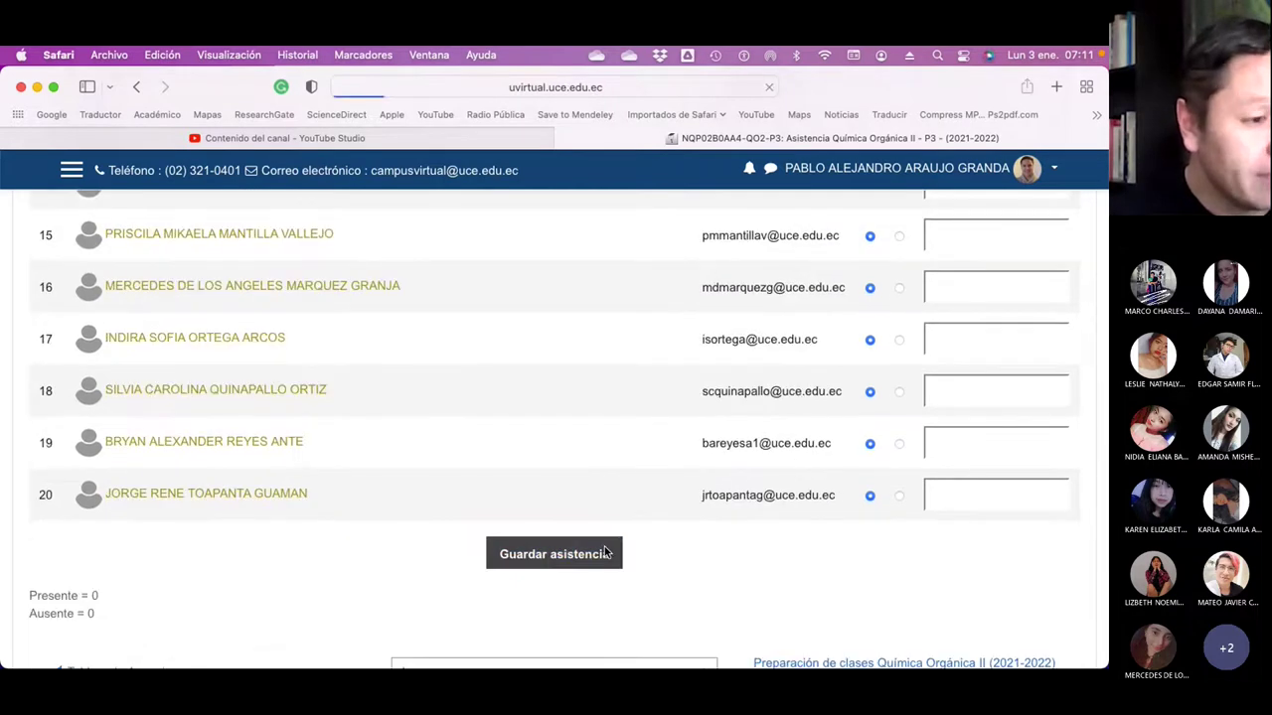
- Edit the 28.12.21 Tuesday session and paste the copied Navidad 2021 suspension text after "Tema PAE Martes:" in its description
scroll(705, 514, "down", 15)
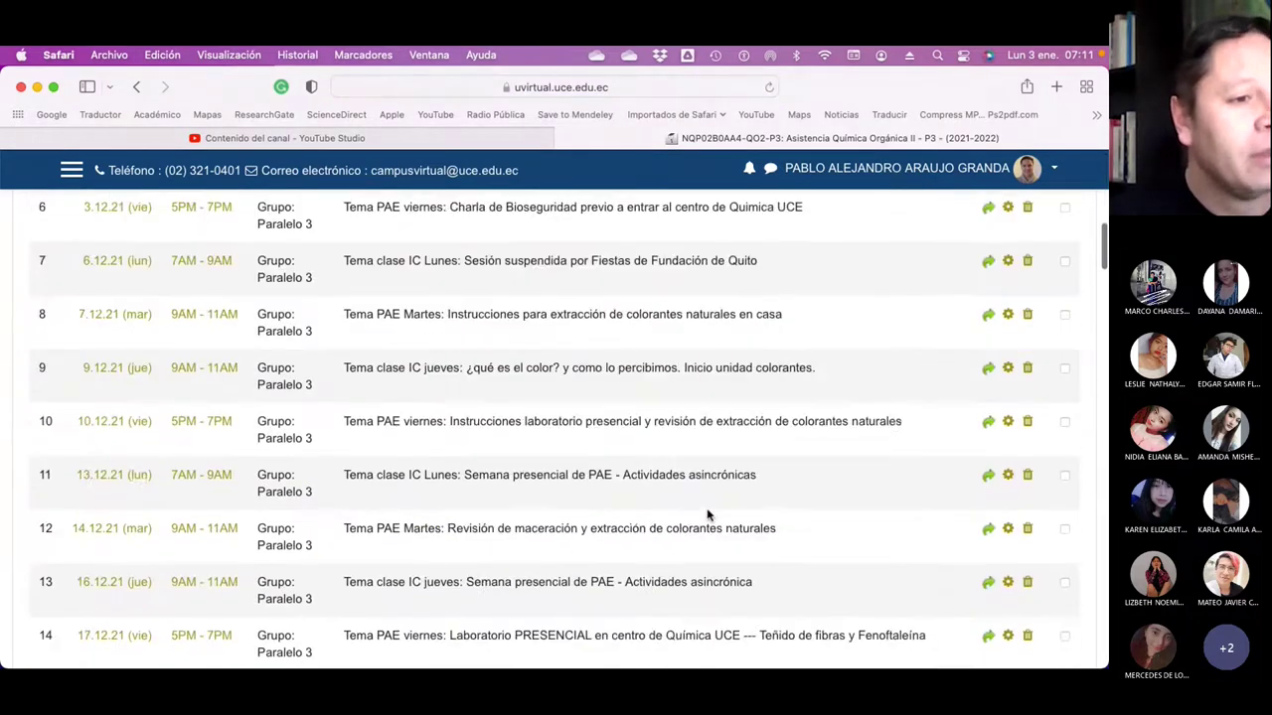
scroll(707, 514, "down", 8)
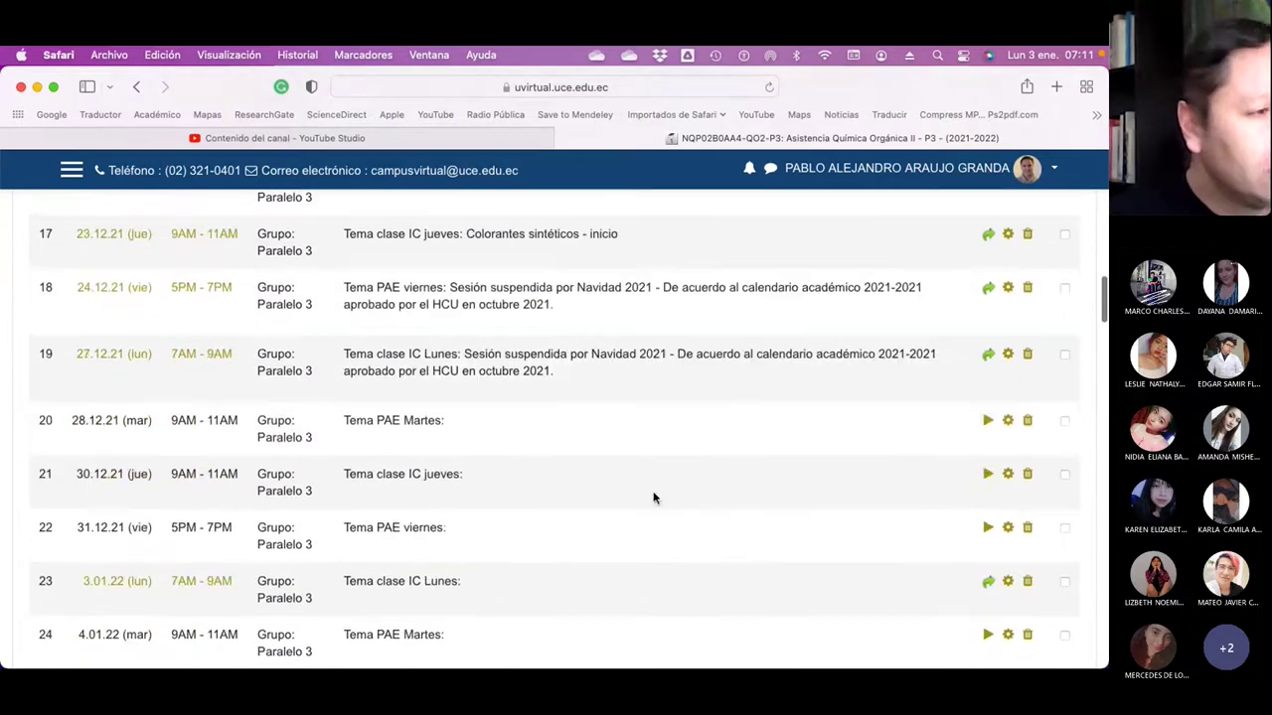
left_click(1008, 421)
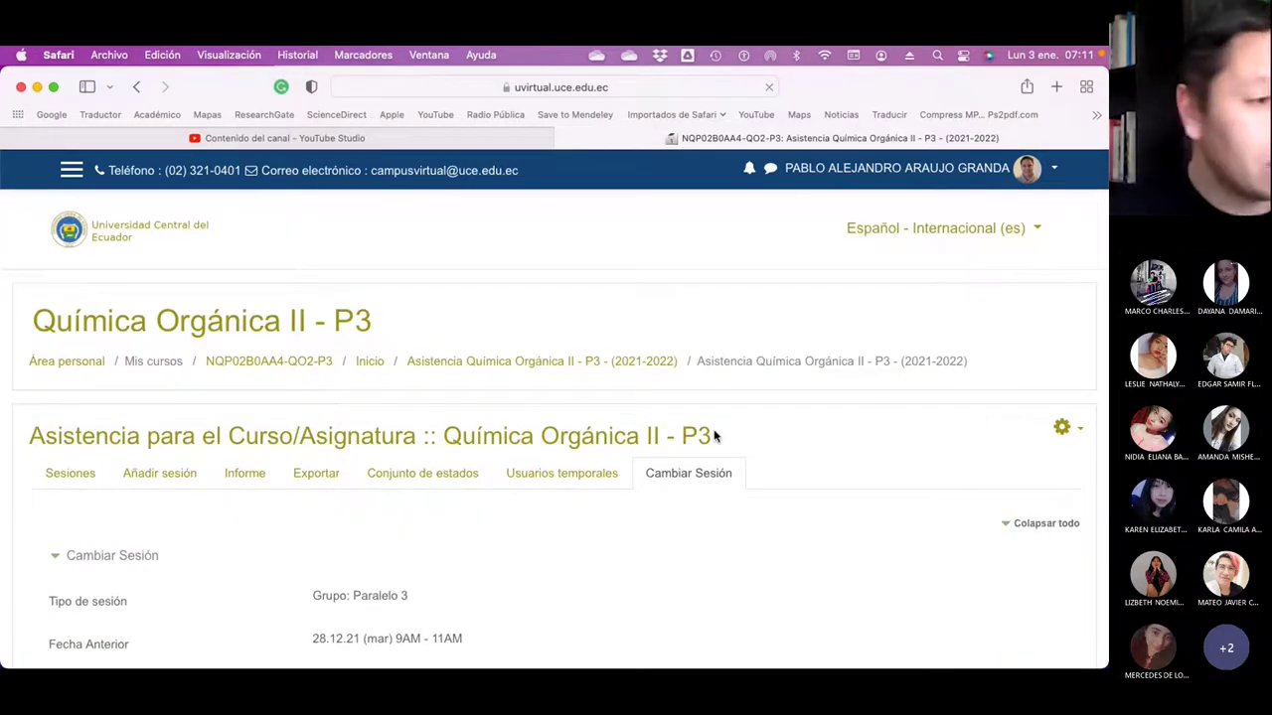
scroll(709, 434, "down", 5)
left_click(432, 364)
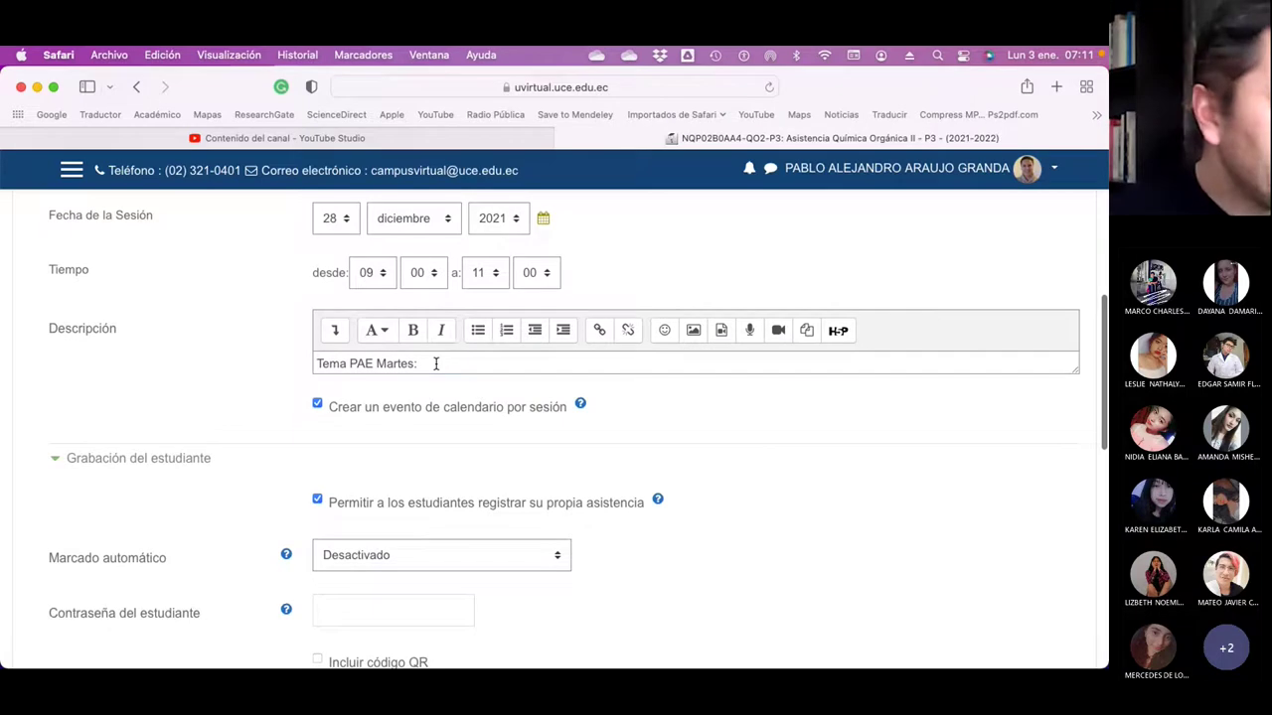
key("super+v")
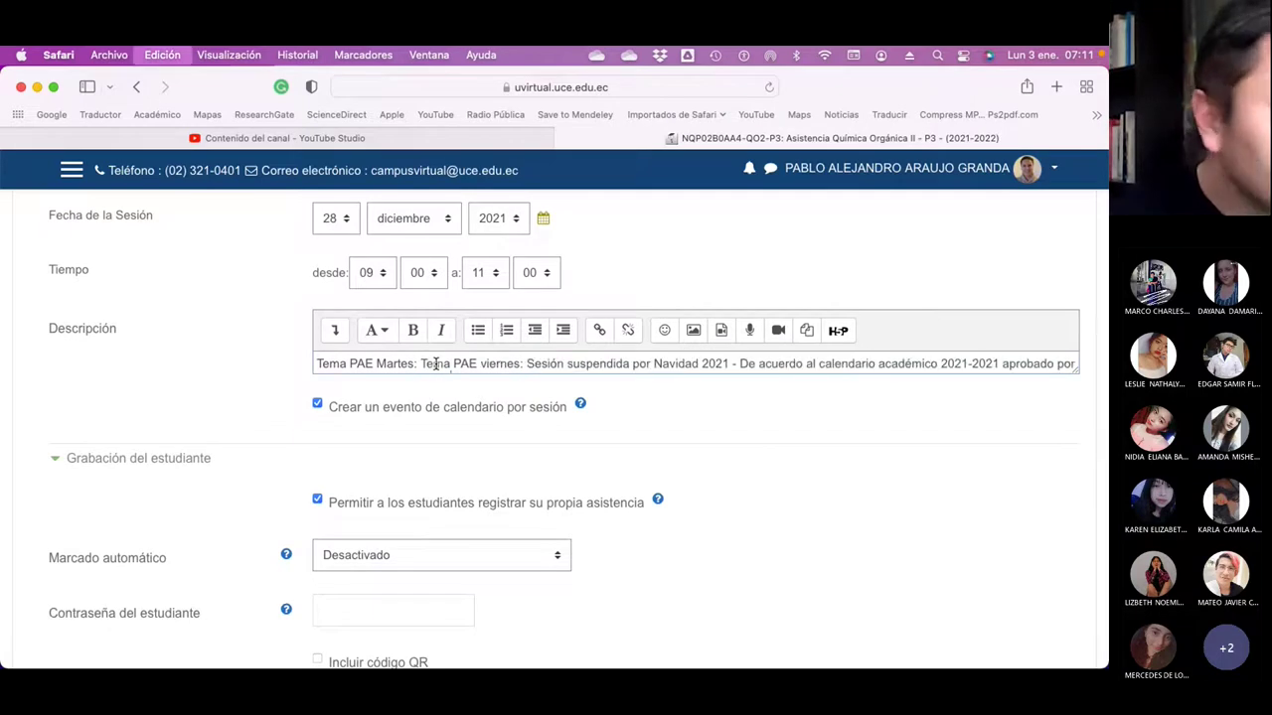
- Delete the pasted "Tema PAE viernes:" from the 28.12.21 session description
left_click(525, 373)
key("BackSpace")
key("BackSpace")
key("BackSpace")
key("BackSpace")
key("BackSpace")
key("BackSpace")
key("BackSpace")
key("BackSpace")
key("BackSpace")
key("BackSpace")
key("BackSpace")
key("BackSpace")
key("BackSpace")
key("BackSpace")
key("BackSpace")
key("BackSpace")
key("BackSpace")
key("BackSpace")
key("BackSpace")
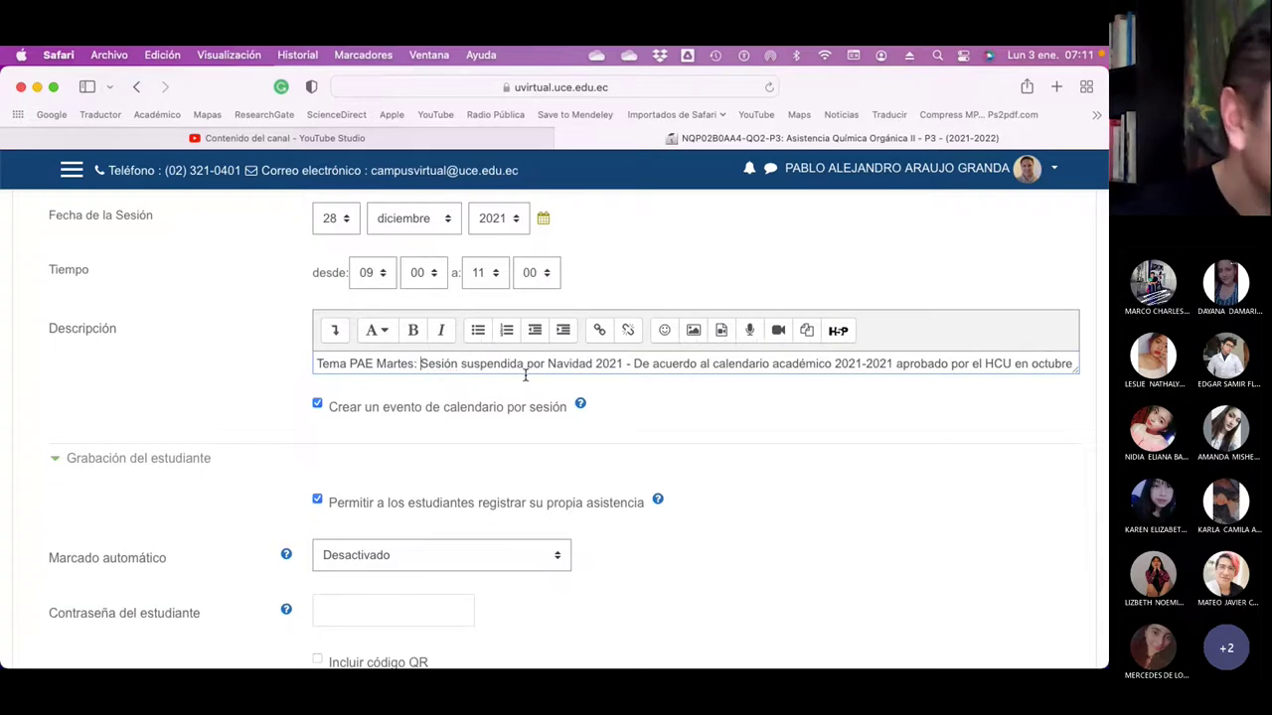
- Insert "y Año Nuevo" between "Navidad" and "2021" in the 28.12.21 session description
scroll(662, 411, "up", 5)
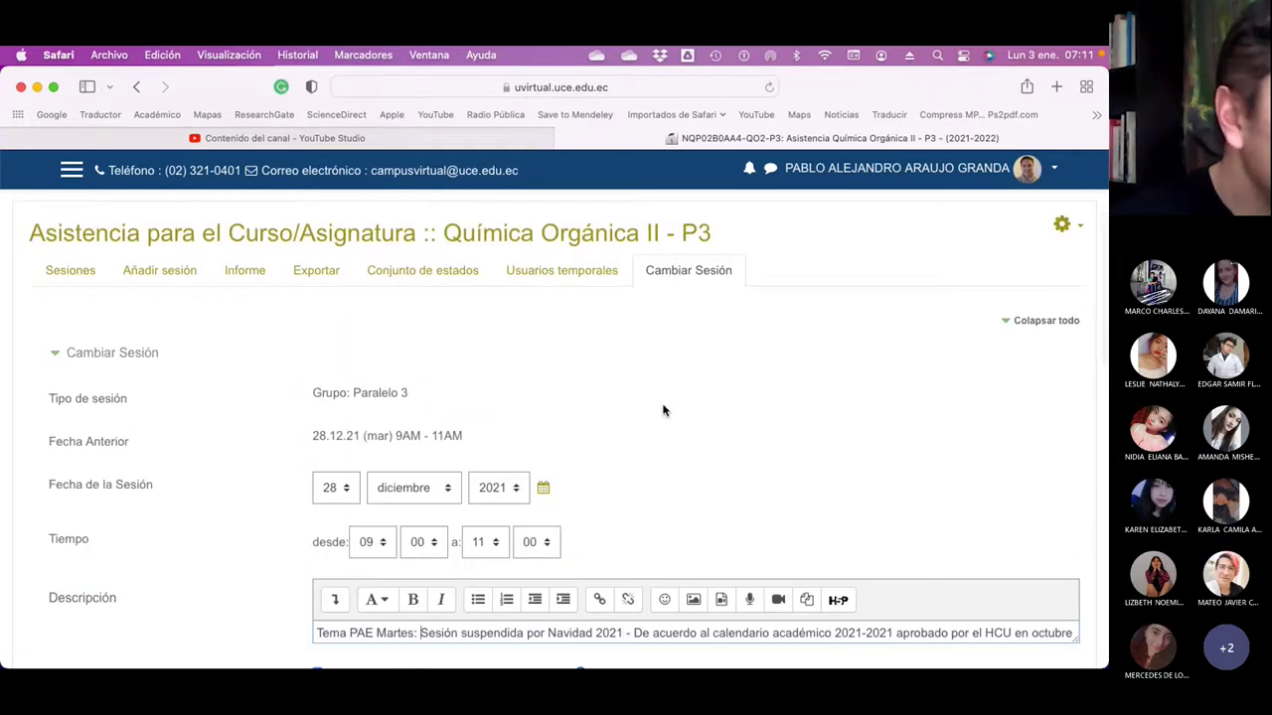
scroll(662, 411, "down", 3)
left_click(626, 460)
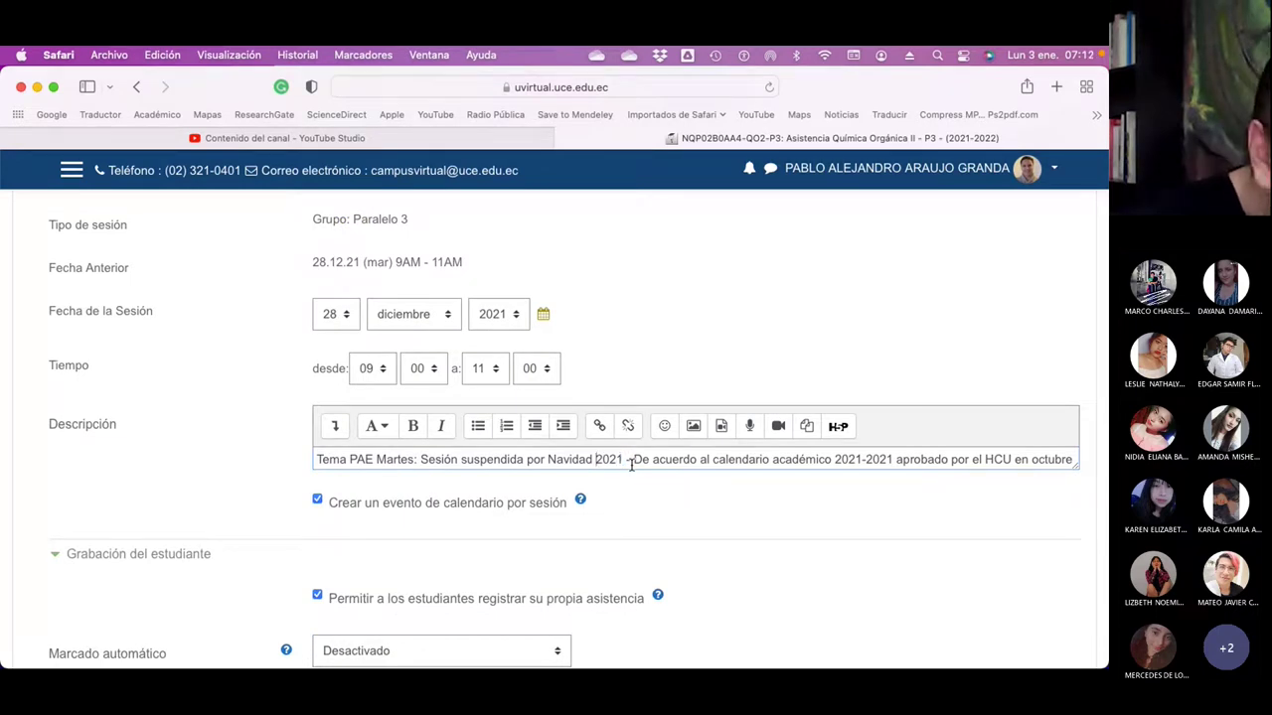
type("y An")
key("BackSpace")
type("ño Nue")
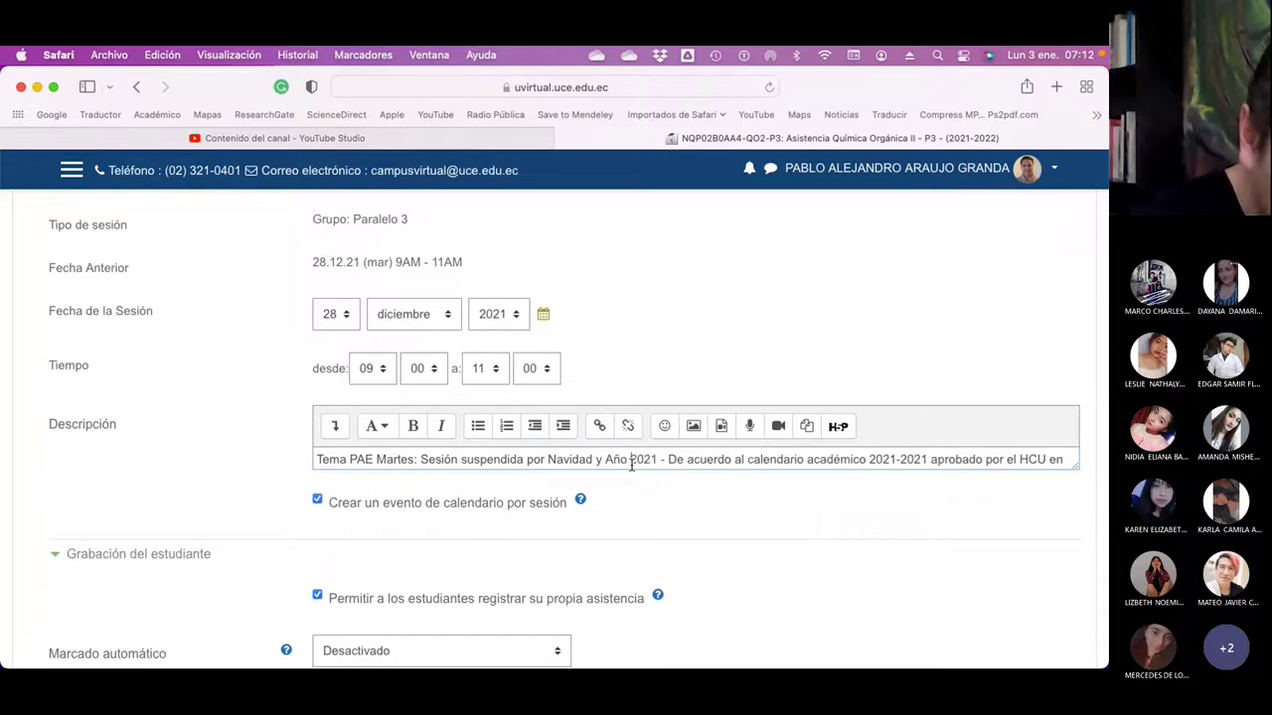
type("vo")
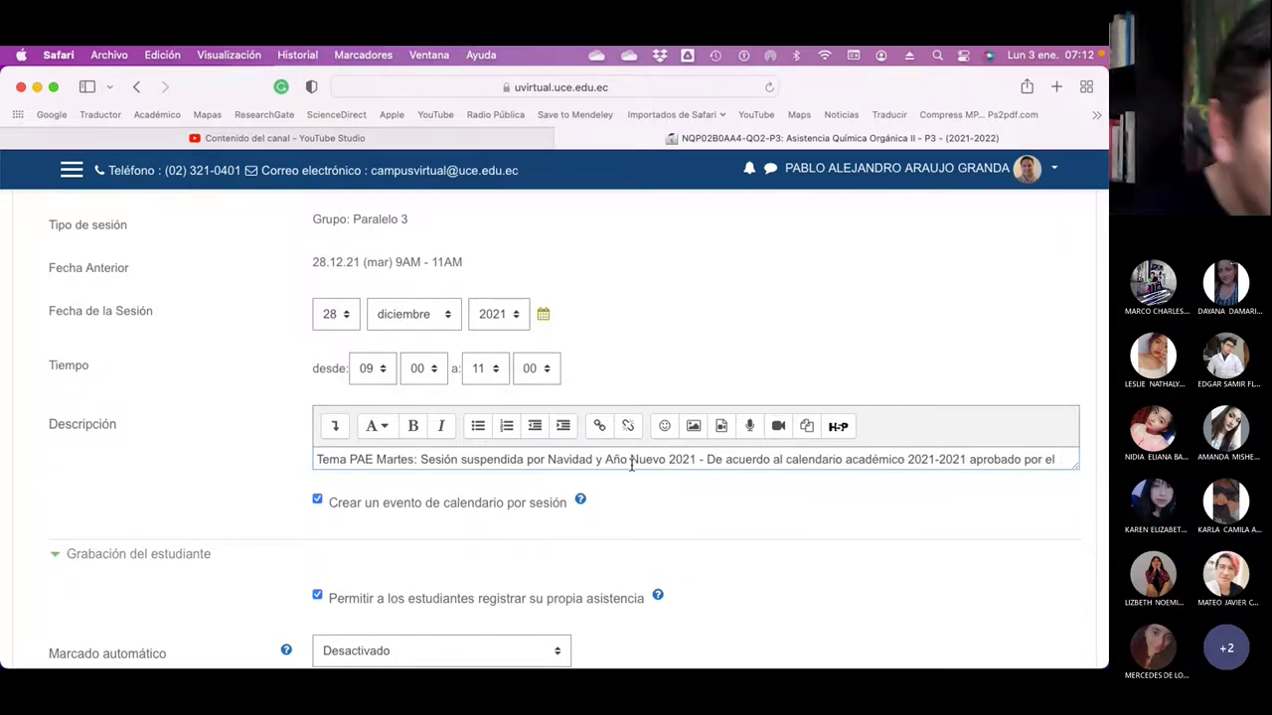
- Copy the whole description of the 28.12.21 session, save the session changes and continue past the resulting page
key("super+a")
key("super+c")
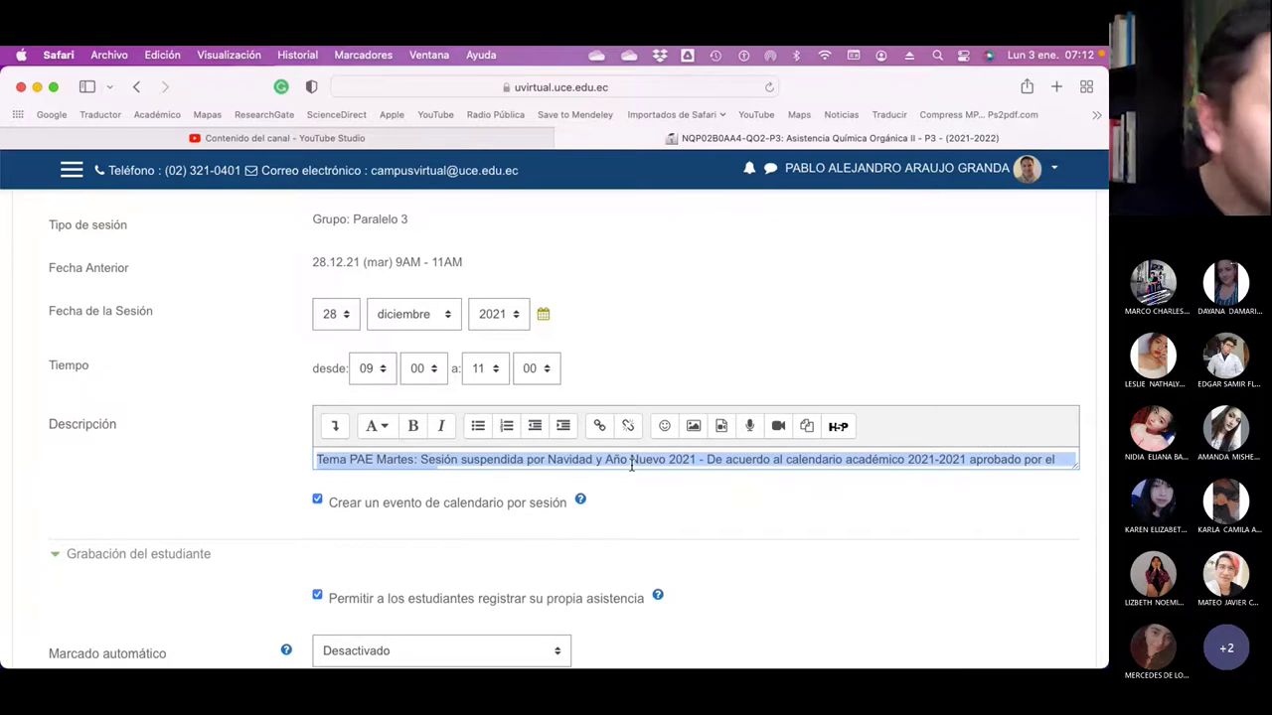
scroll(655, 427, "down", 3)
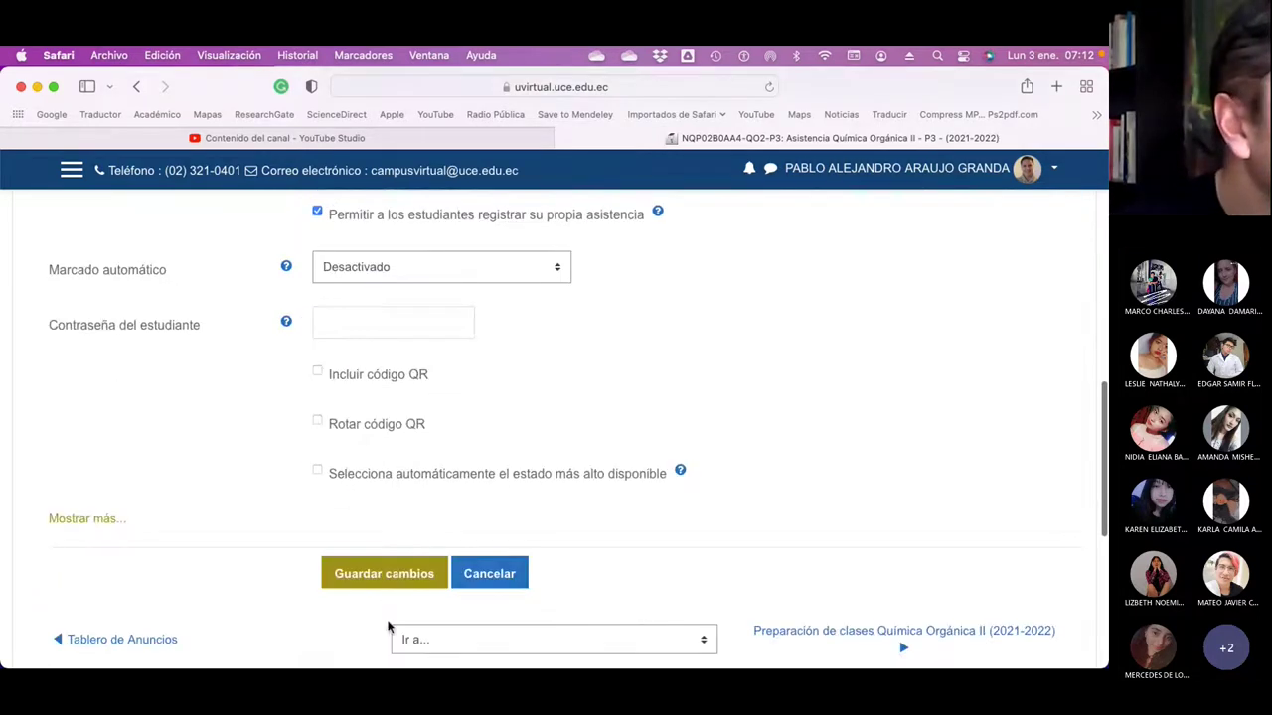
left_click(388, 584)
left_click(549, 543)
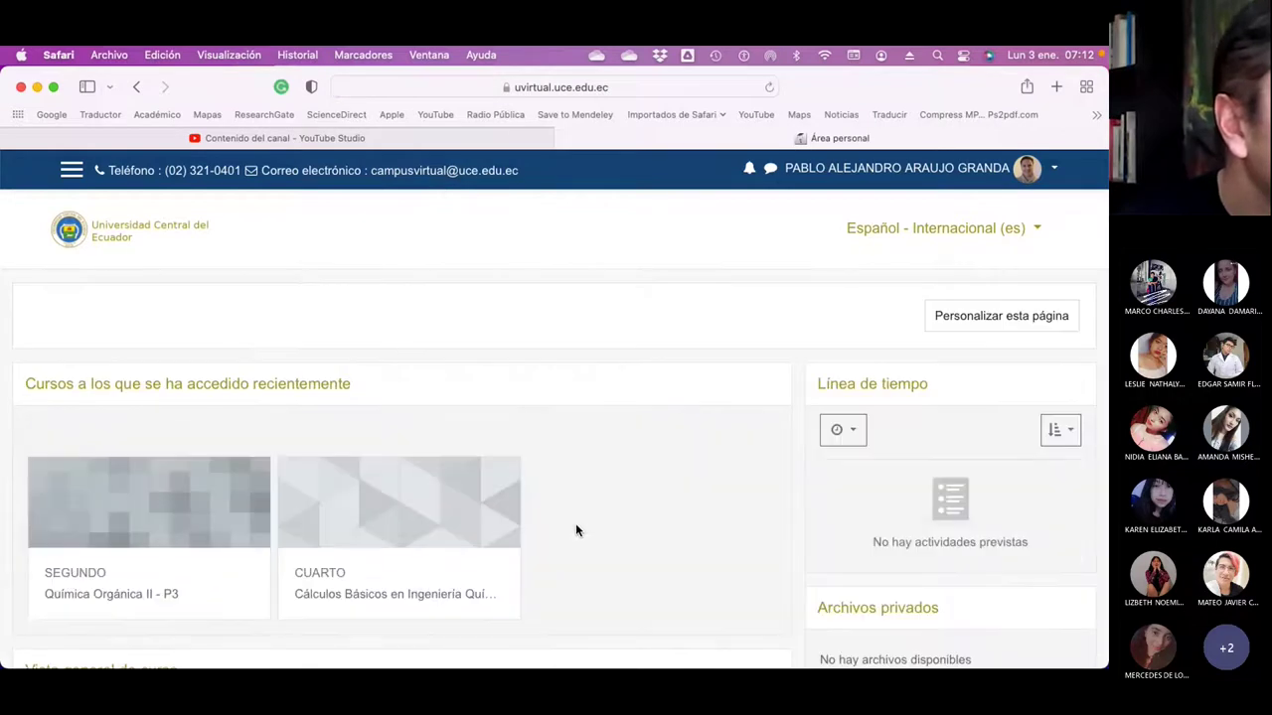
- Open the Química Orgánica II - P3 course and its attendance register "Asistencia Química Orgánica II - P3 - (2021-2022)"
left_click(93, 597)
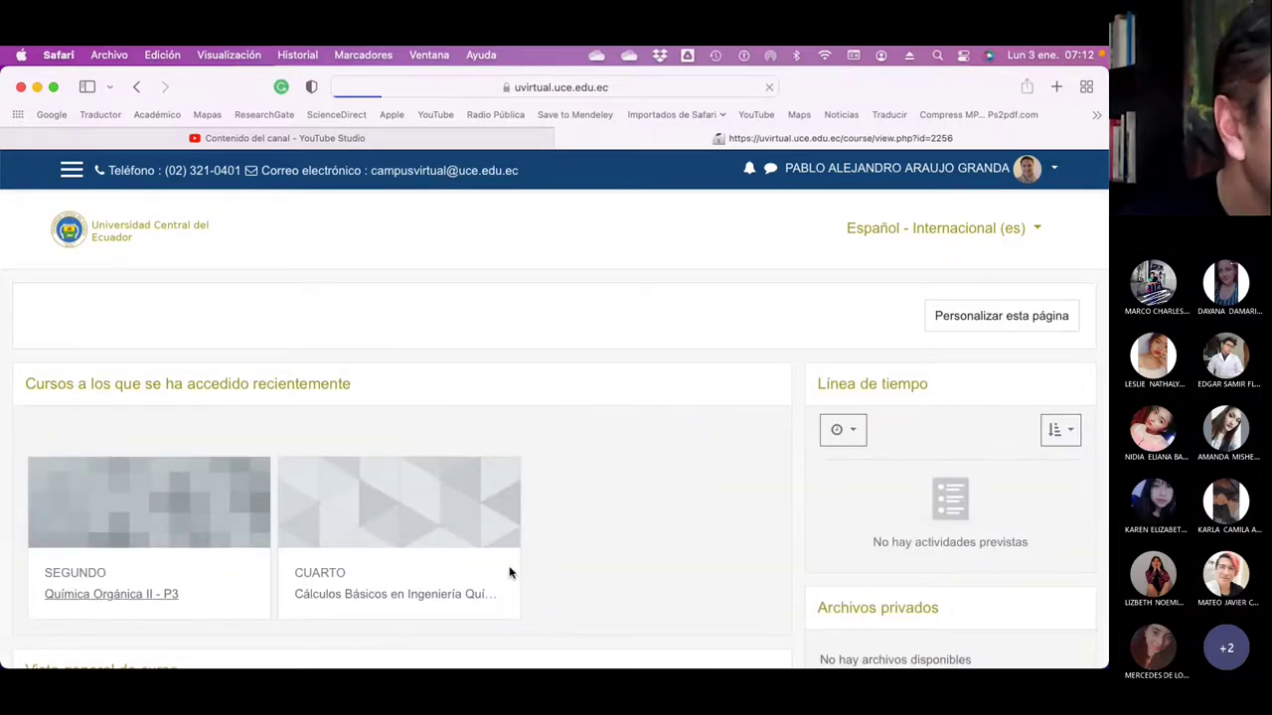
scroll(767, 564, "down", 10)
scroll(766, 556, "up", 4)
left_click(350, 318)
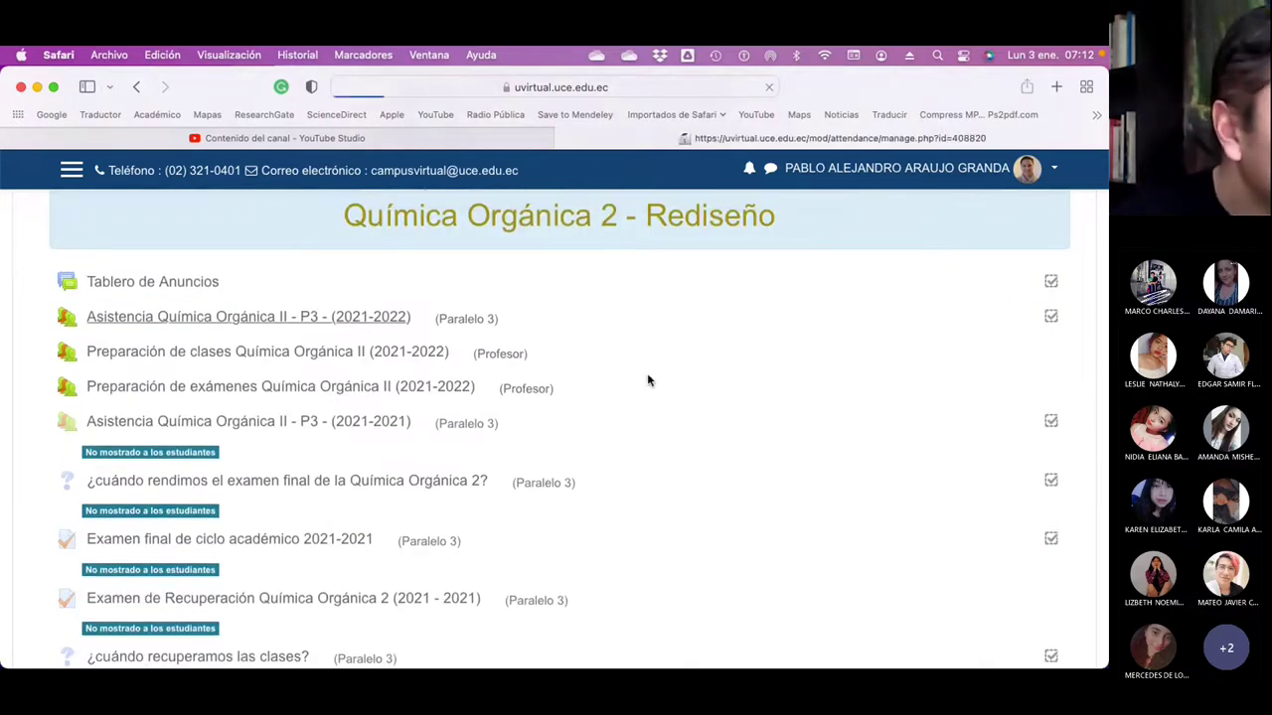
- Show the 28.12.21 session's attendance list without pagination, mark all students as present (P) and save the attendance
scroll(668, 390, "down", 3)
scroll(709, 440, "down", 15)
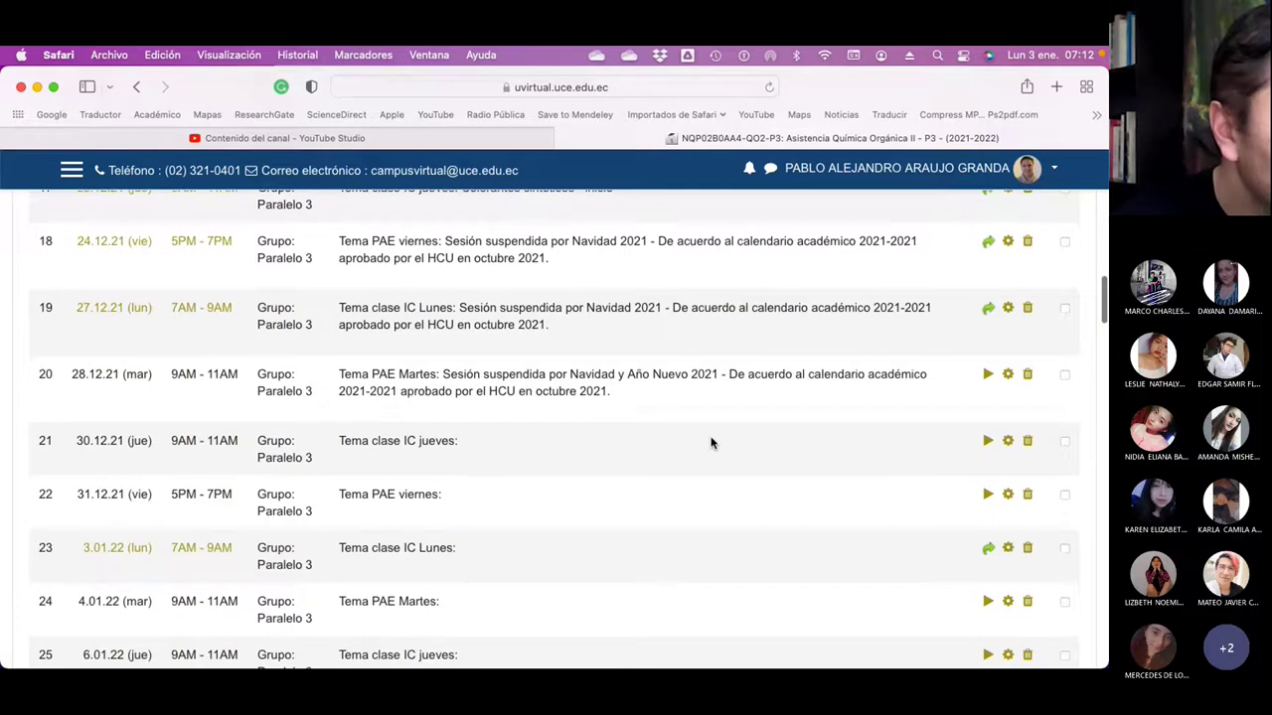
left_click(989, 376)
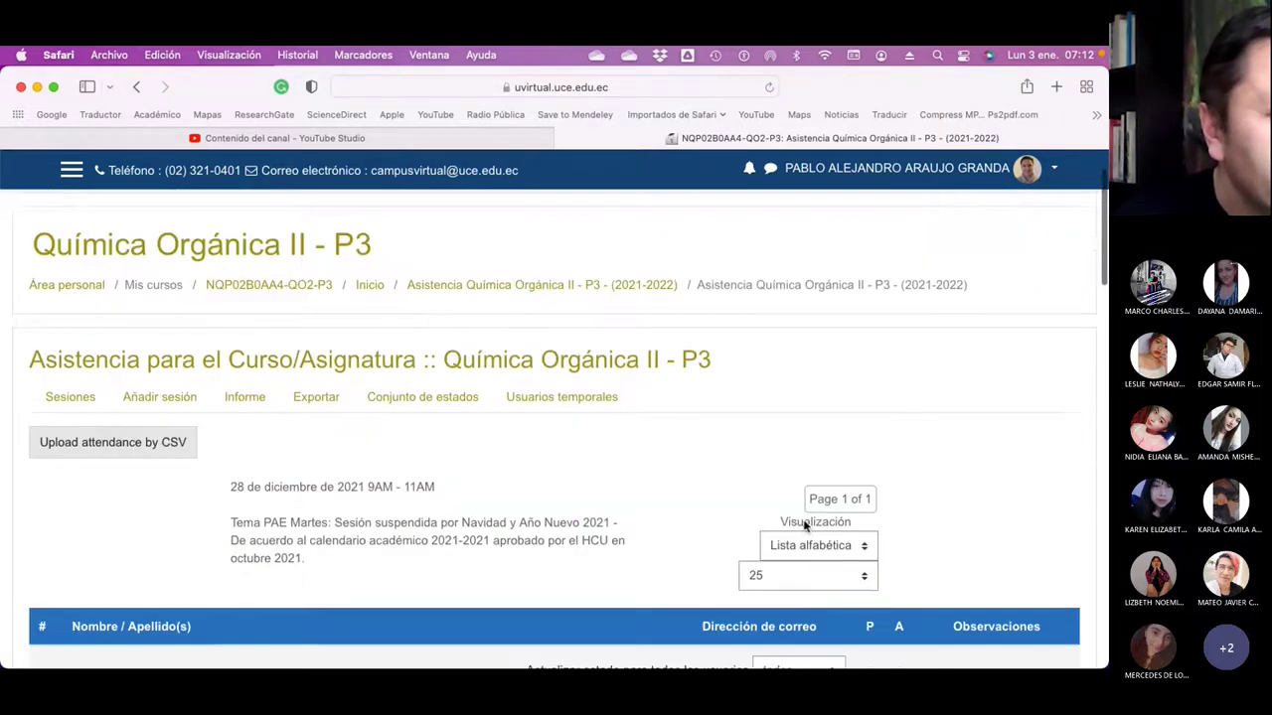
scroll(825, 511, "down", 2)
left_click(840, 465)
left_click(795, 437)
scroll(883, 517, "down", 5)
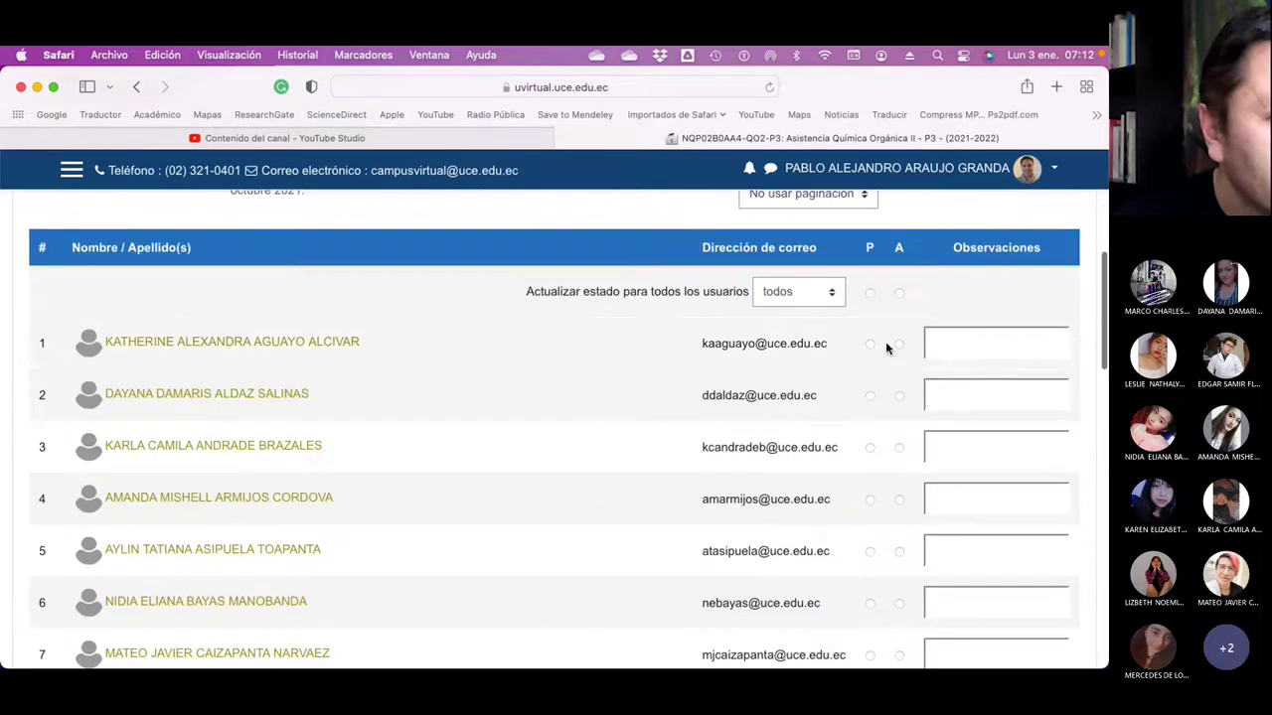
scroll(829, 401, "down", 10)
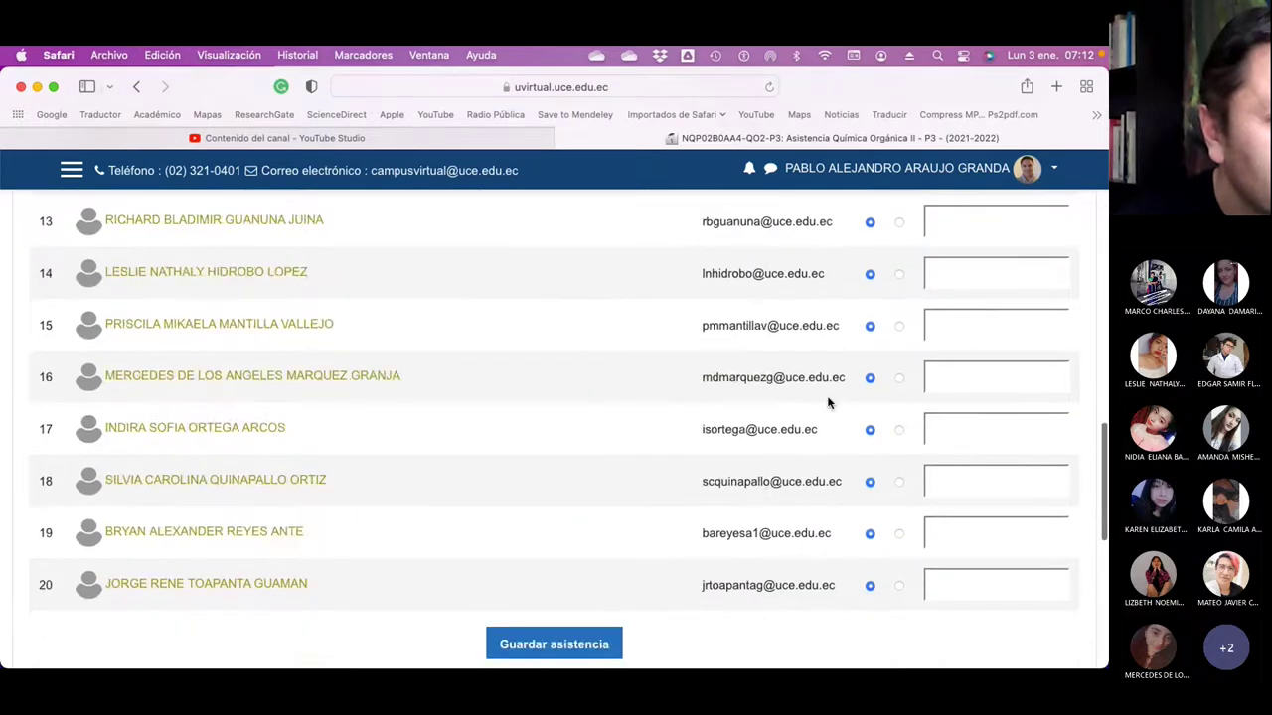
left_click(603, 405)
- Edit the 30.12.21 Thursday session and paste the copied suspension text after "Tema clase IC jueves:" in its description
scroll(602, 410, "down", 7)
scroll(601, 408, "down", 8)
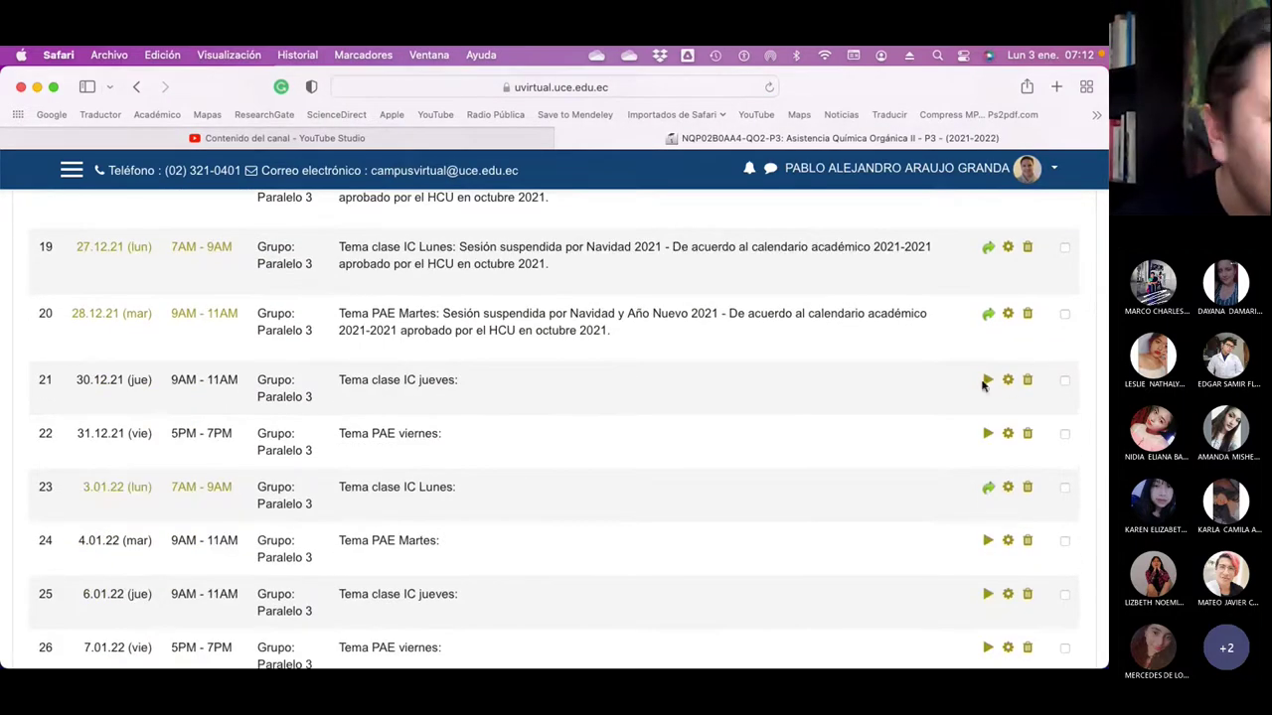
left_click(1008, 382)
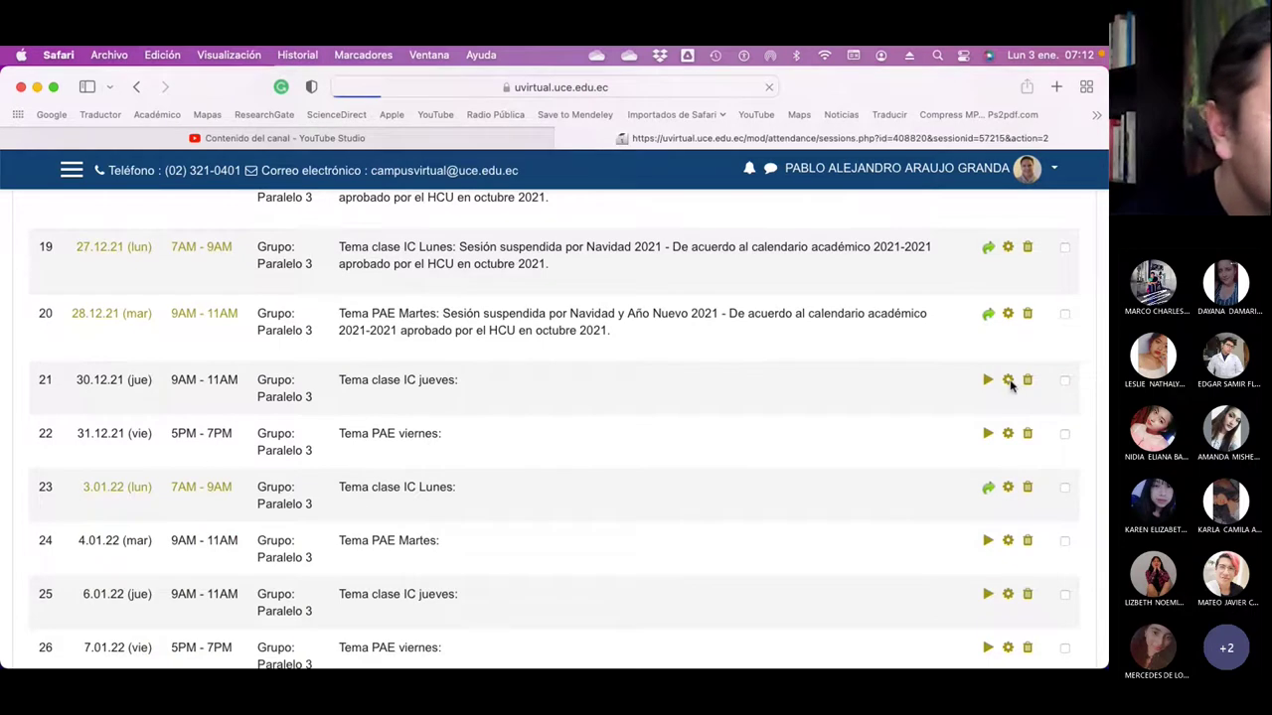
scroll(582, 483, "down", 4)
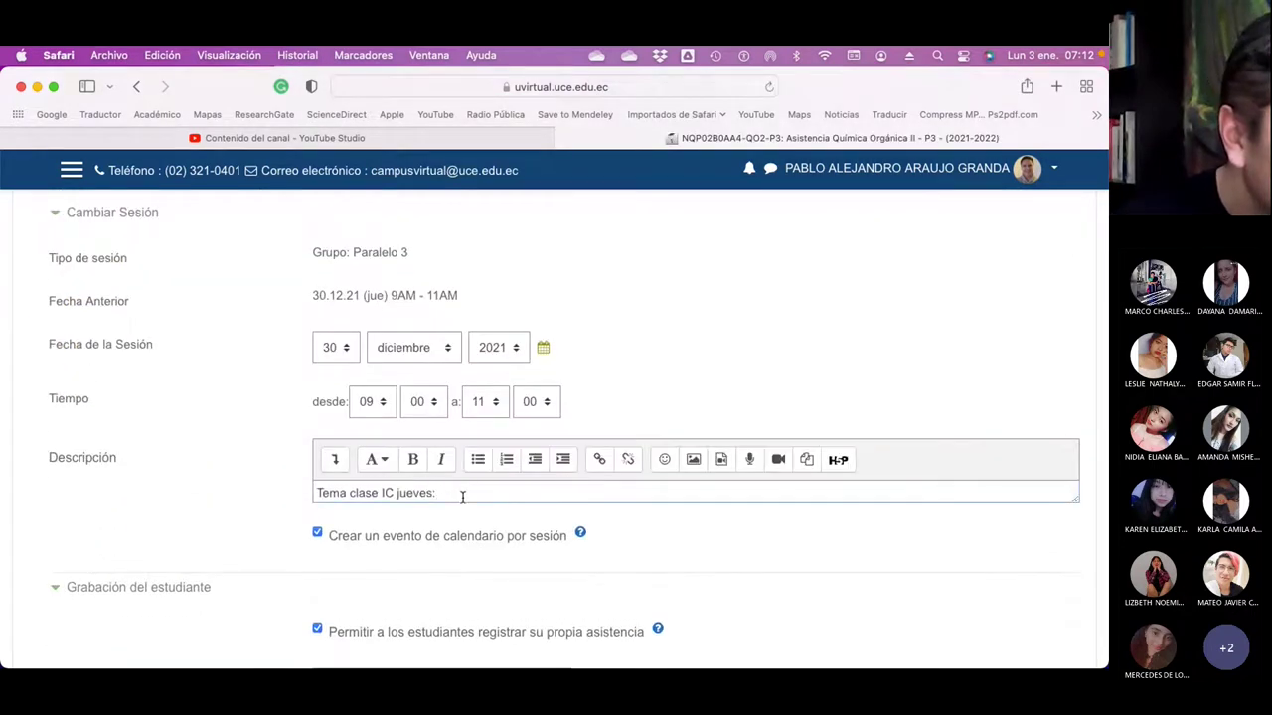
left_click(462, 497)
key("super+v")
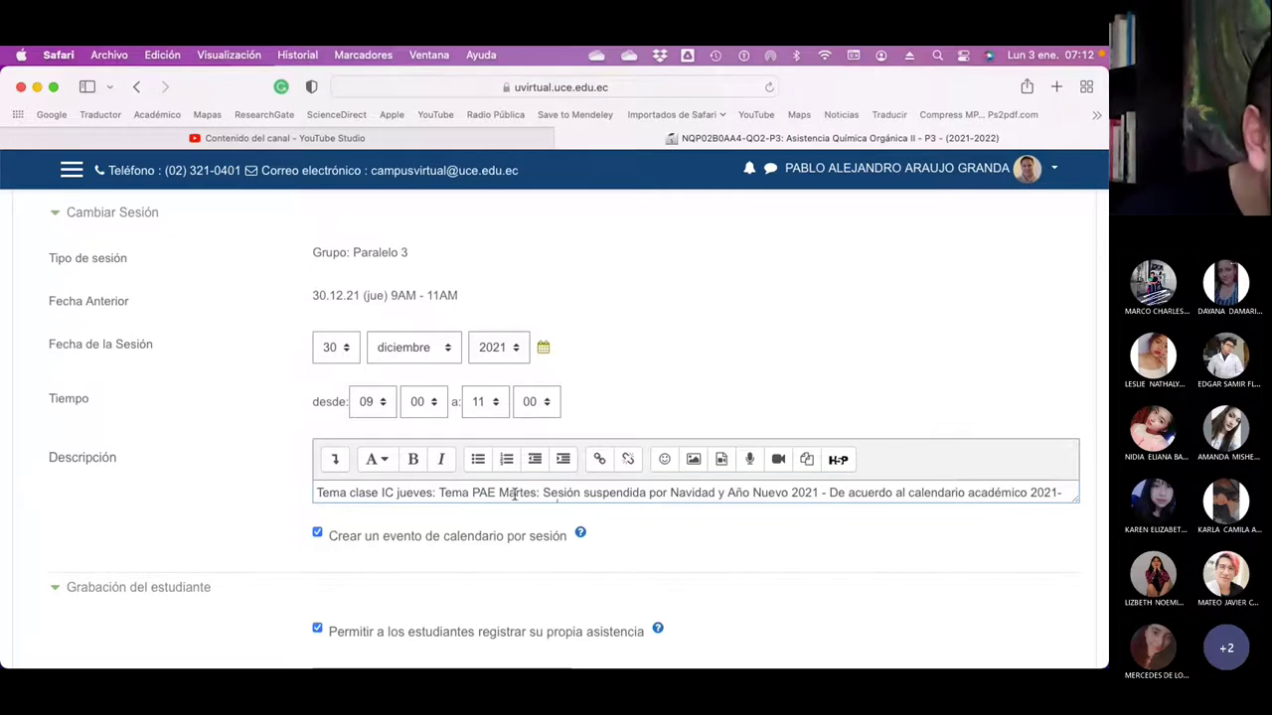
- Delete the pasted "Tema PAE Martes:" from the 30.12.21 session description and save the session changes
key("BackSpace")
key("BackSpace")
key("BackSpace")
key("BackSpace")
key("BackSpace")
key("BackSpace")
key("BackSpace")
key("BackSpace")
key("BackSpace")
key("BackSpace")
key("BackSpace")
key("BackSpace")
key("BackSpace")
key("BackSpace")
key("BackSpace")
key("BackSpace")
key("BackSpace")
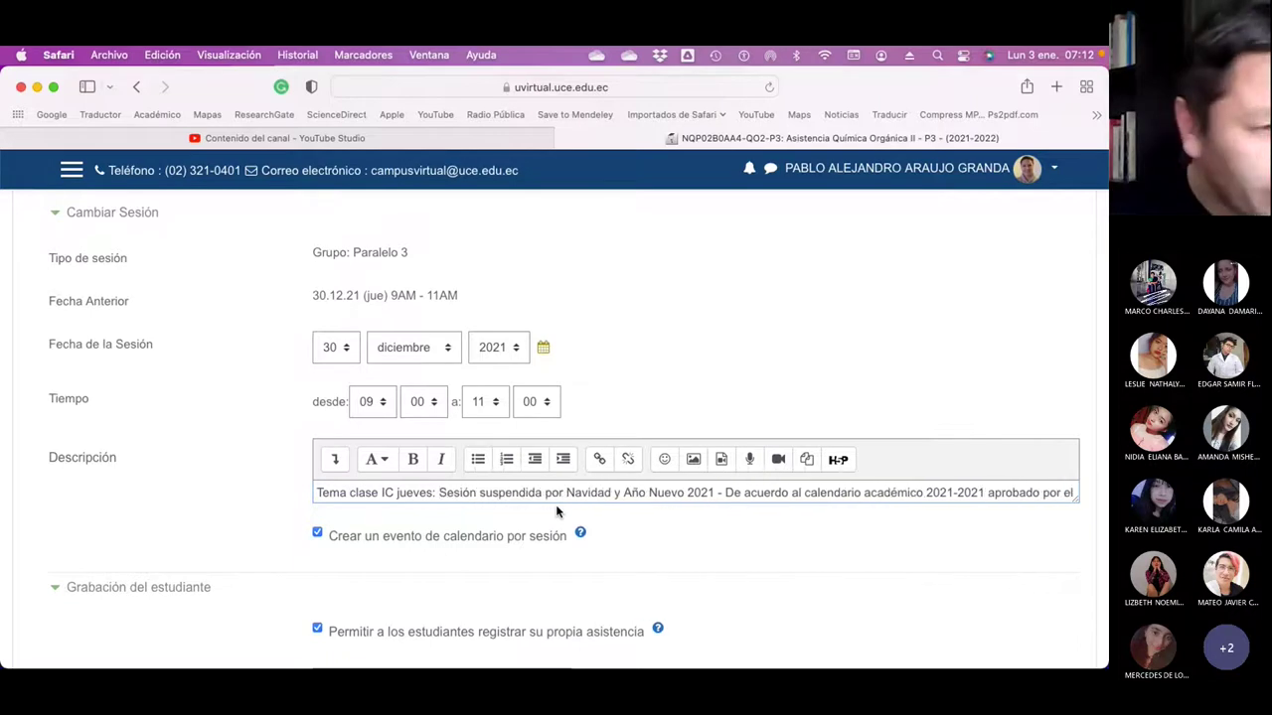
scroll(576, 502, "down", 10)
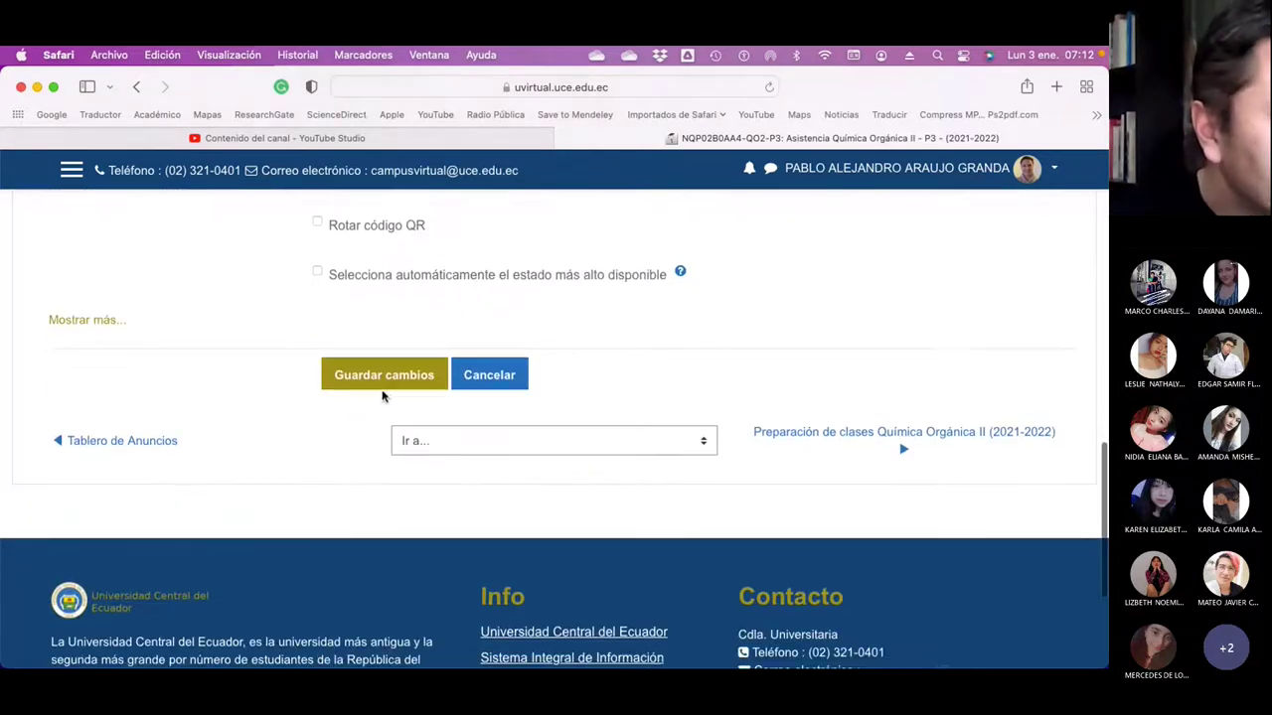
left_click(385, 375)
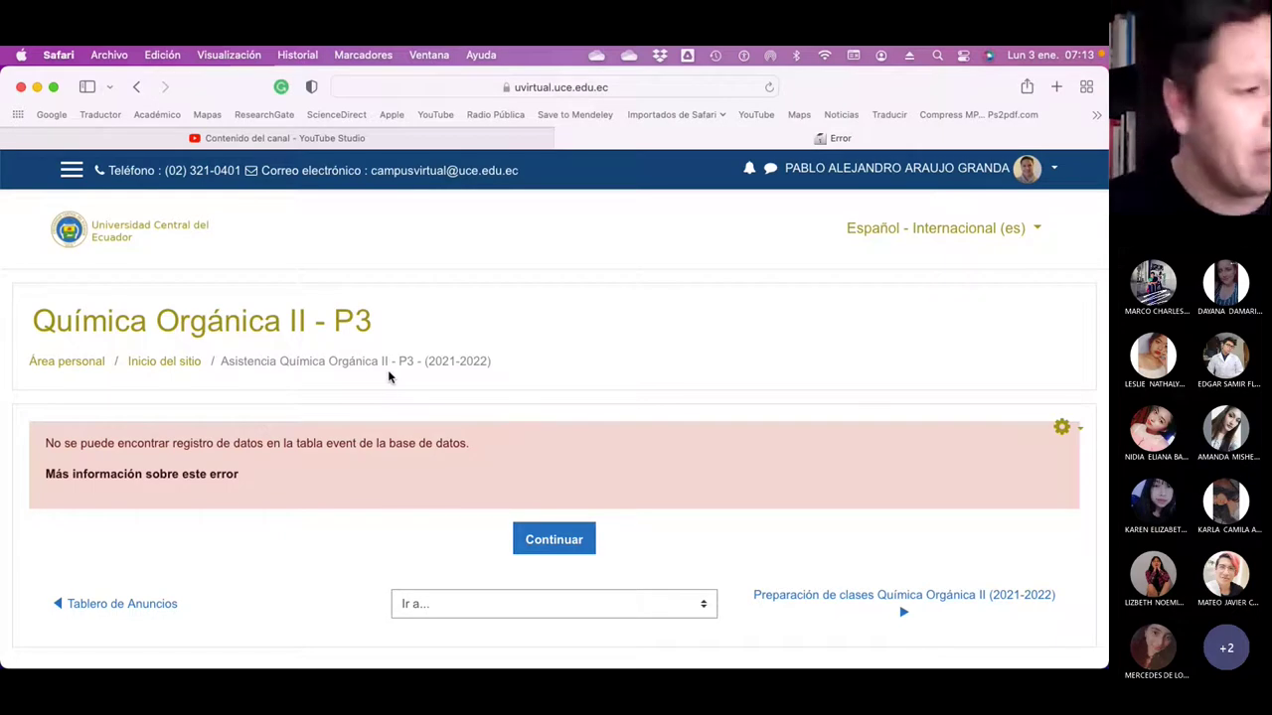
left_click(574, 543)
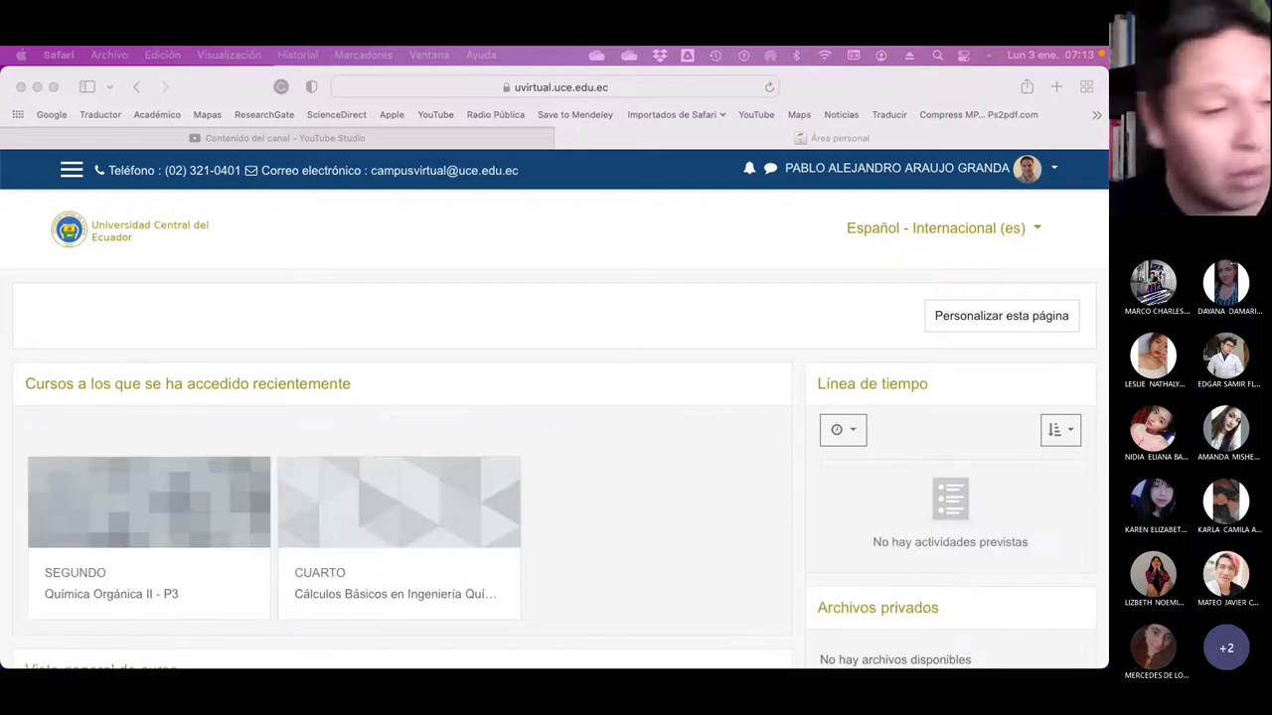
- Return to the Química Orgánica II - P3 course and reopen its 2021-2022 attendance register
left_click(132, 599)
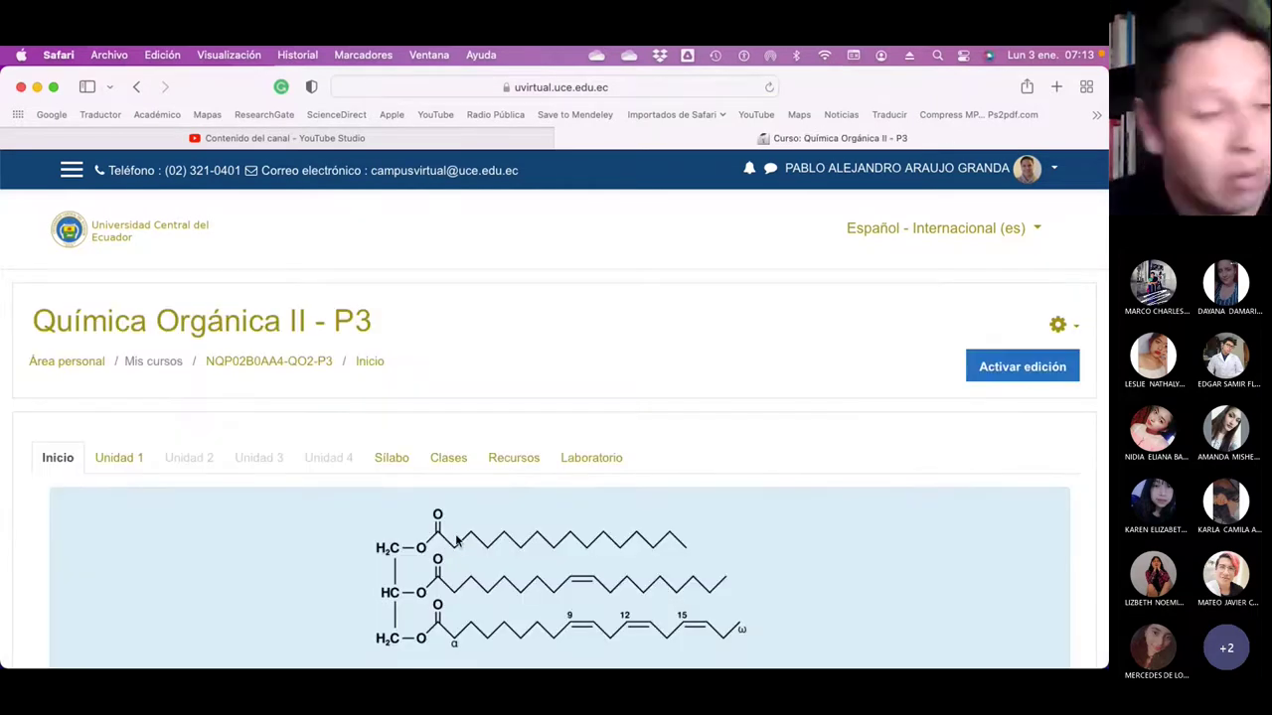
scroll(641, 472, "down", 15)
scroll(557, 440, "up", 10)
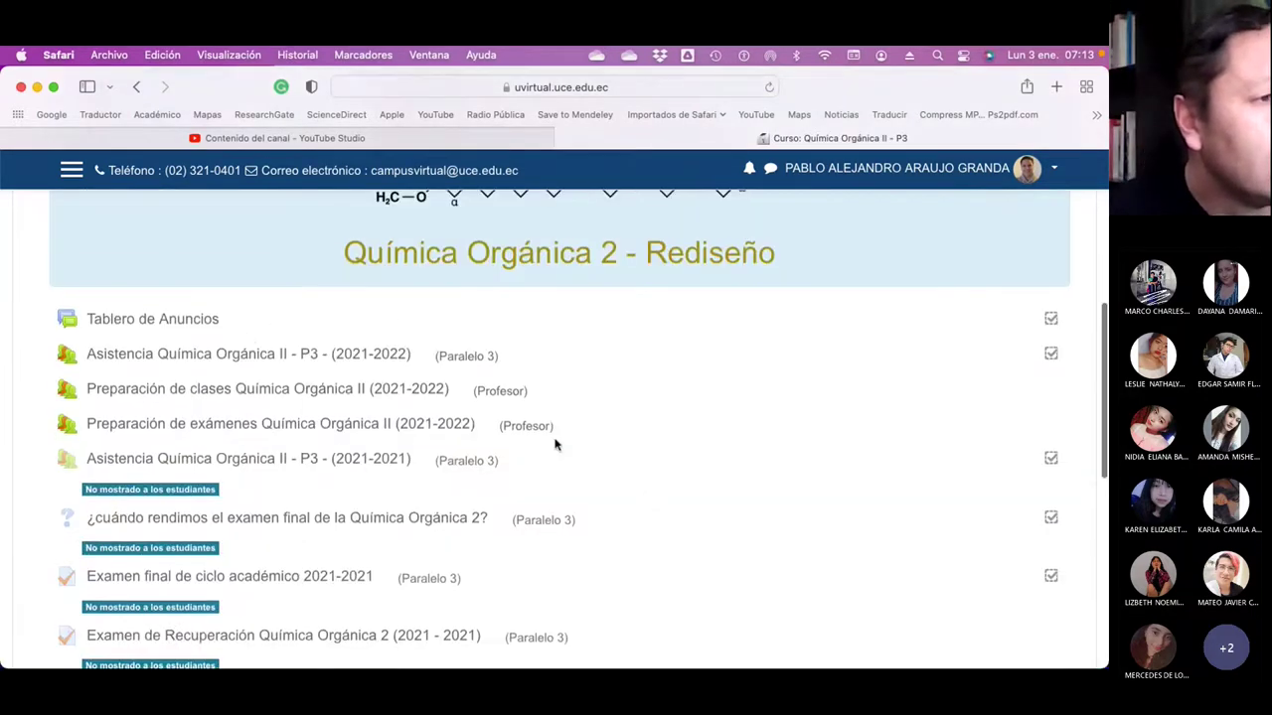
left_click(266, 355)
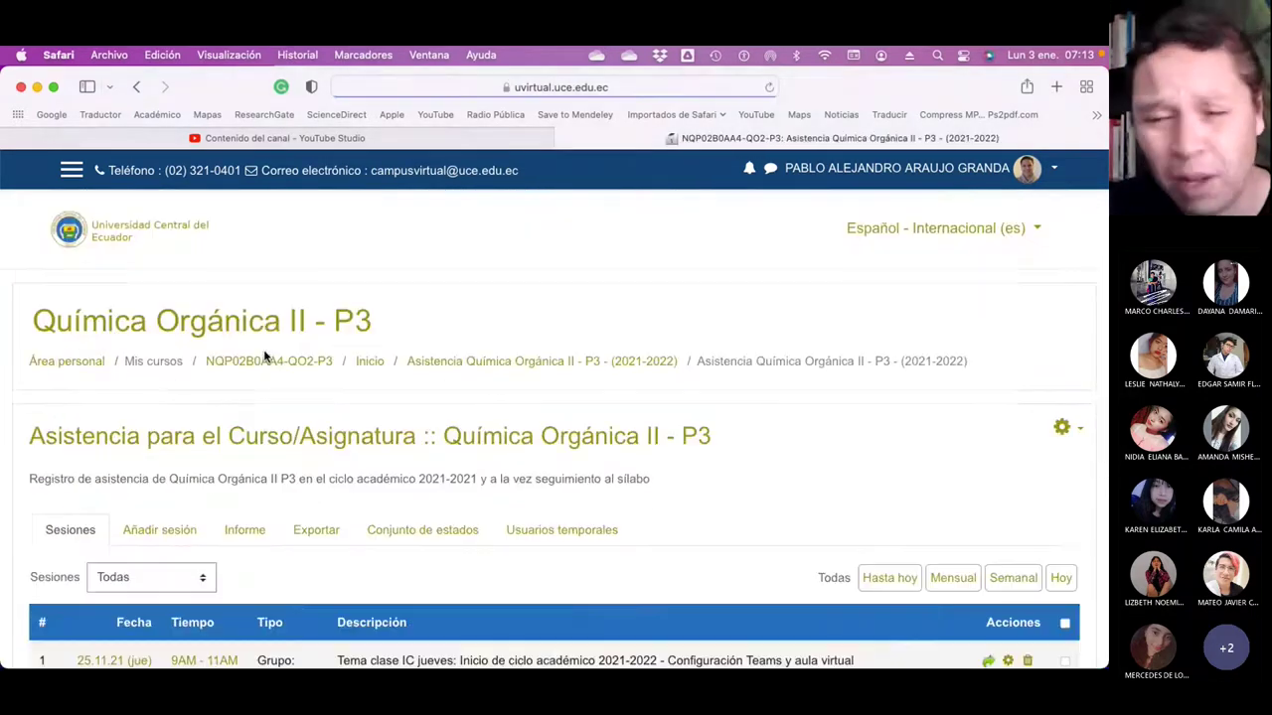
- Show the 30.12.21 session's attendance list without pagination, mark all students as present (P) and save the attendance
scroll(704, 480, "down", 15)
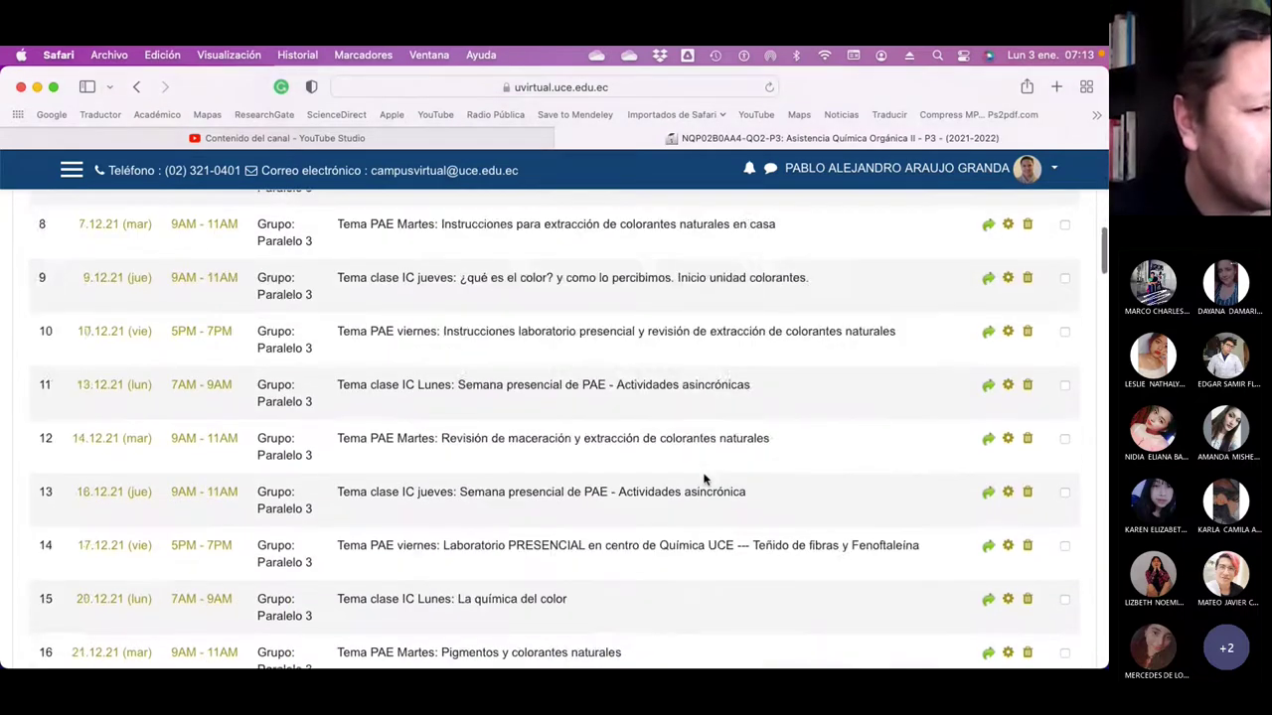
scroll(707, 480, "down", 3)
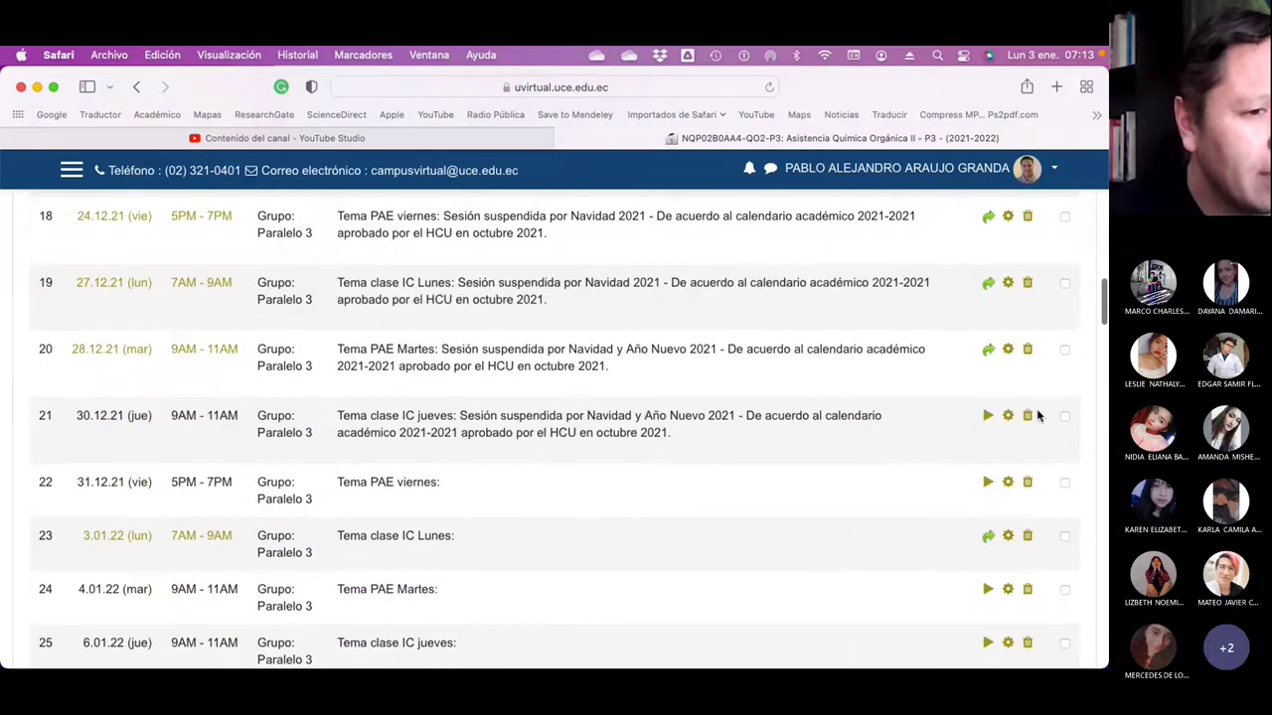
left_click(988, 416)
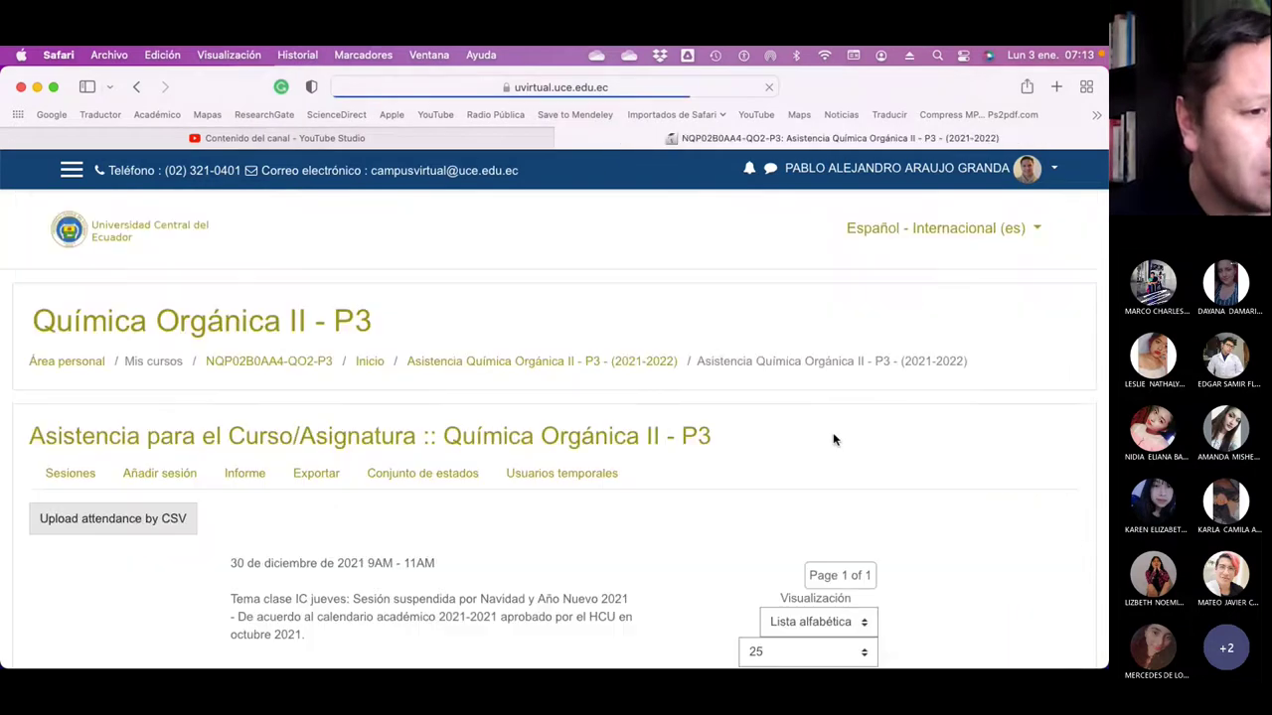
scroll(832, 440, "down", 3)
left_click(851, 519)
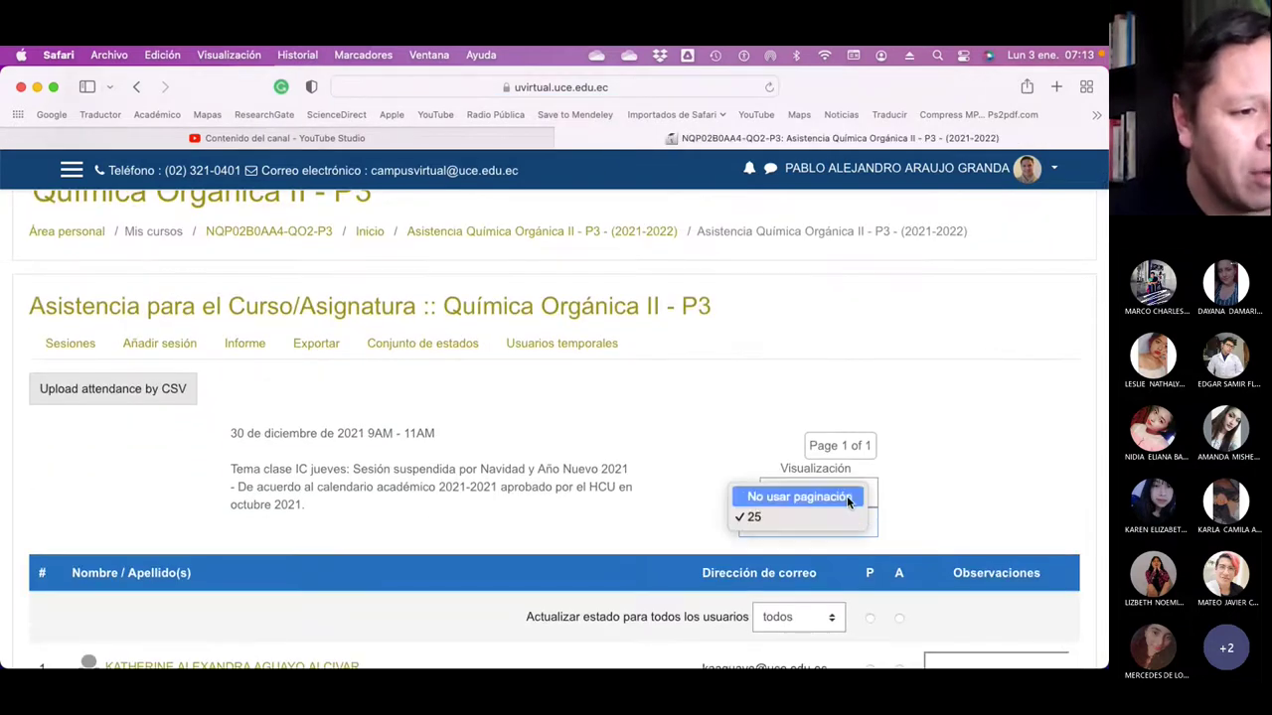
left_click(850, 496)
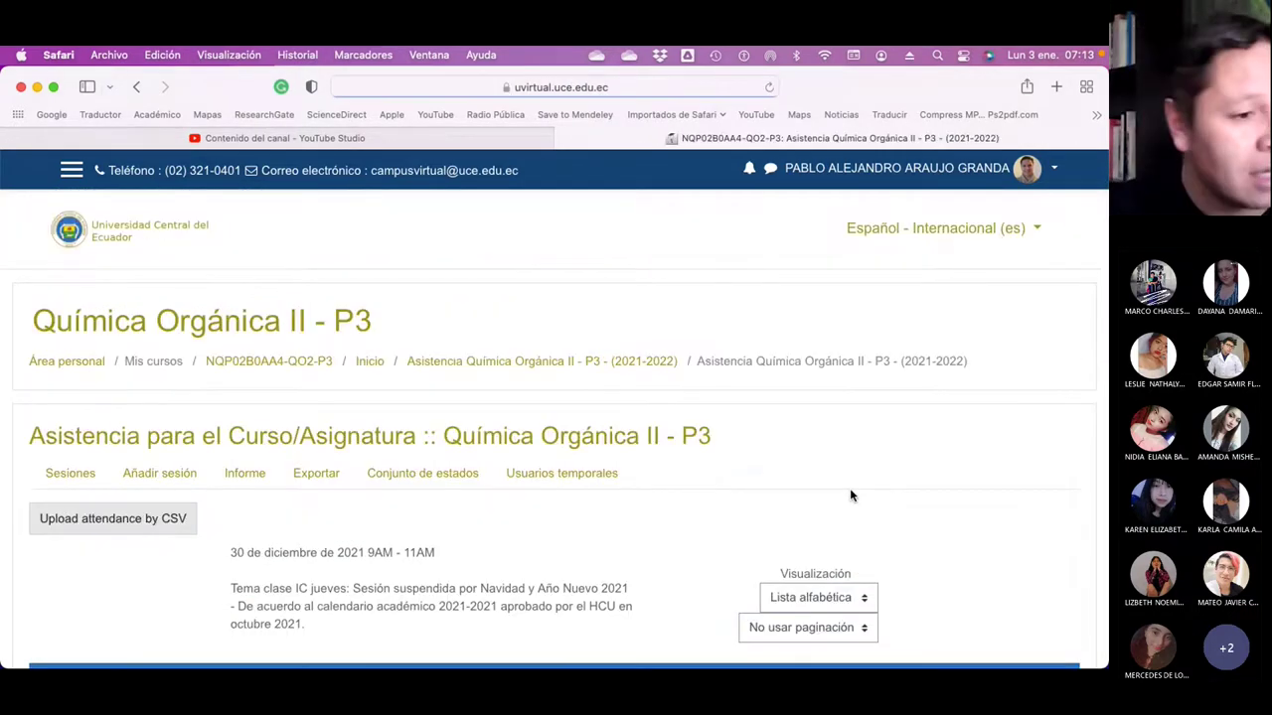
scroll(850, 494, "down", 5)
scroll(852, 494, "up", 1)
left_click(874, 262)
scroll(752, 388, "down", 15)
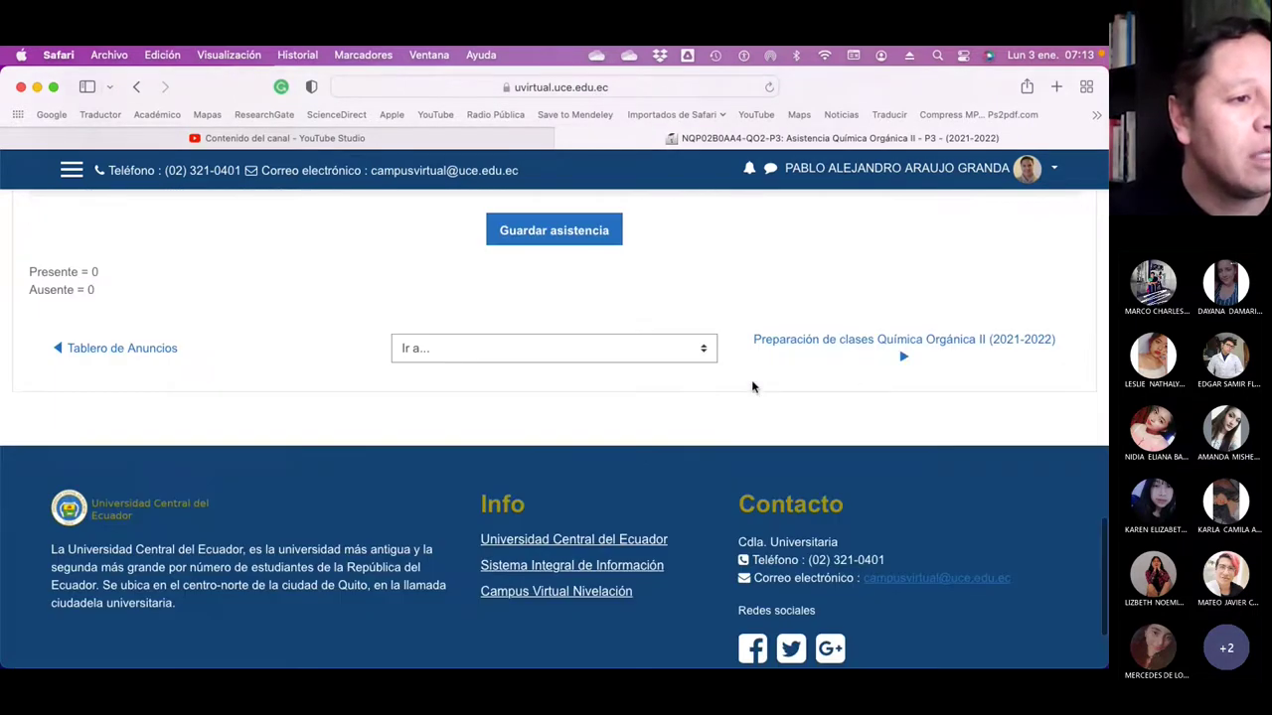
left_click(590, 238)
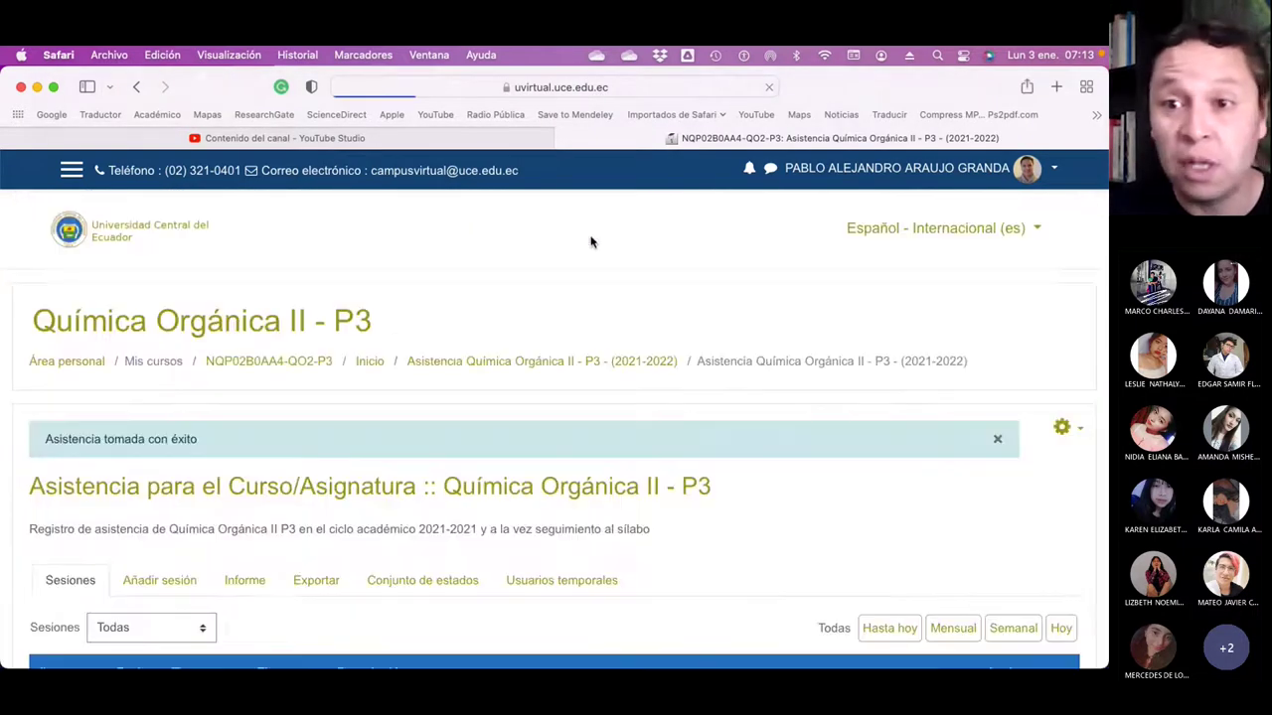
- Edit the 31.12.21 Friday session and paste the copied Navidad y Año Nuevo 2021 suspension text after "Tema PAE viernes:" in its description
scroll(620, 517, "down", 7)
scroll(621, 516, "down", 8)
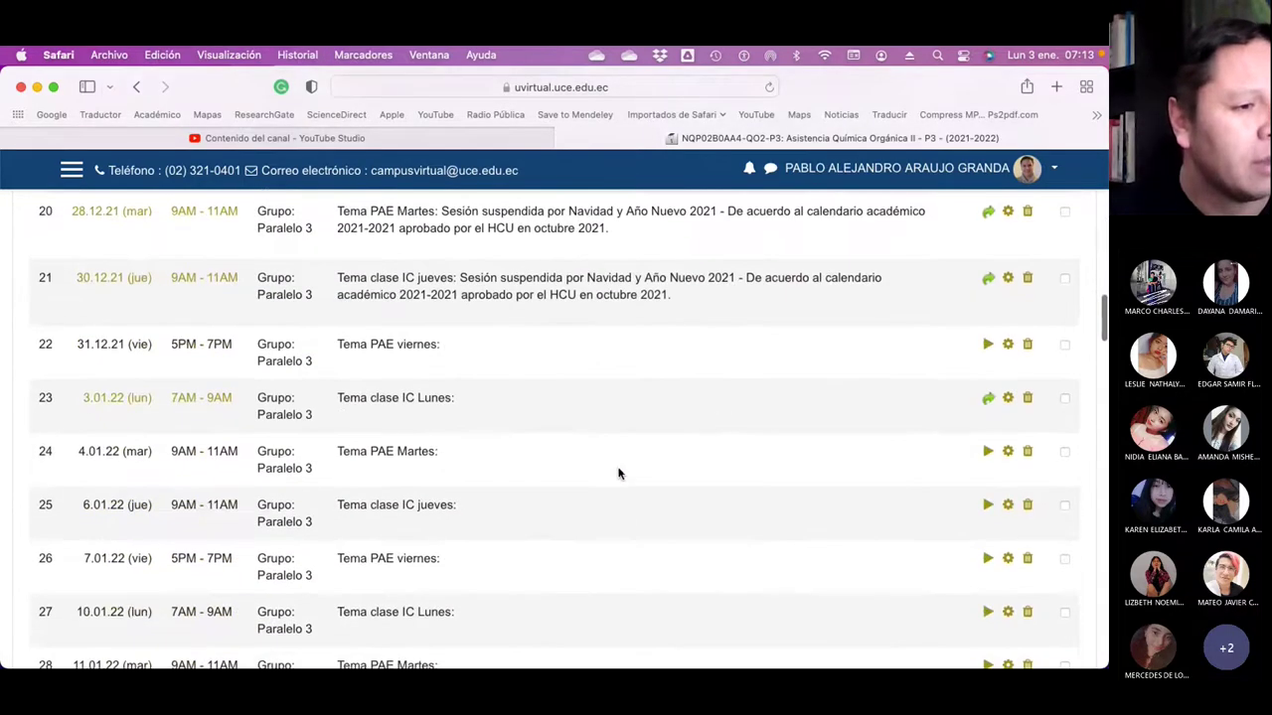
left_click(1005, 346)
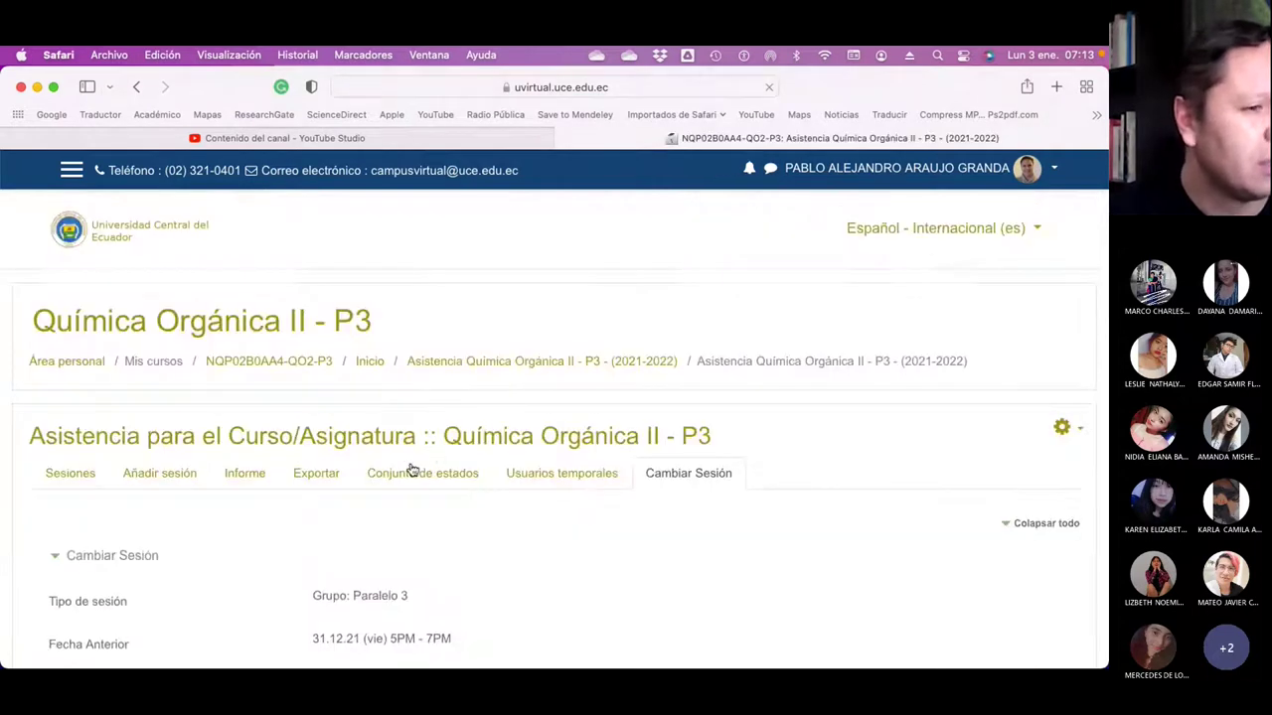
scroll(417, 474, "down", 5)
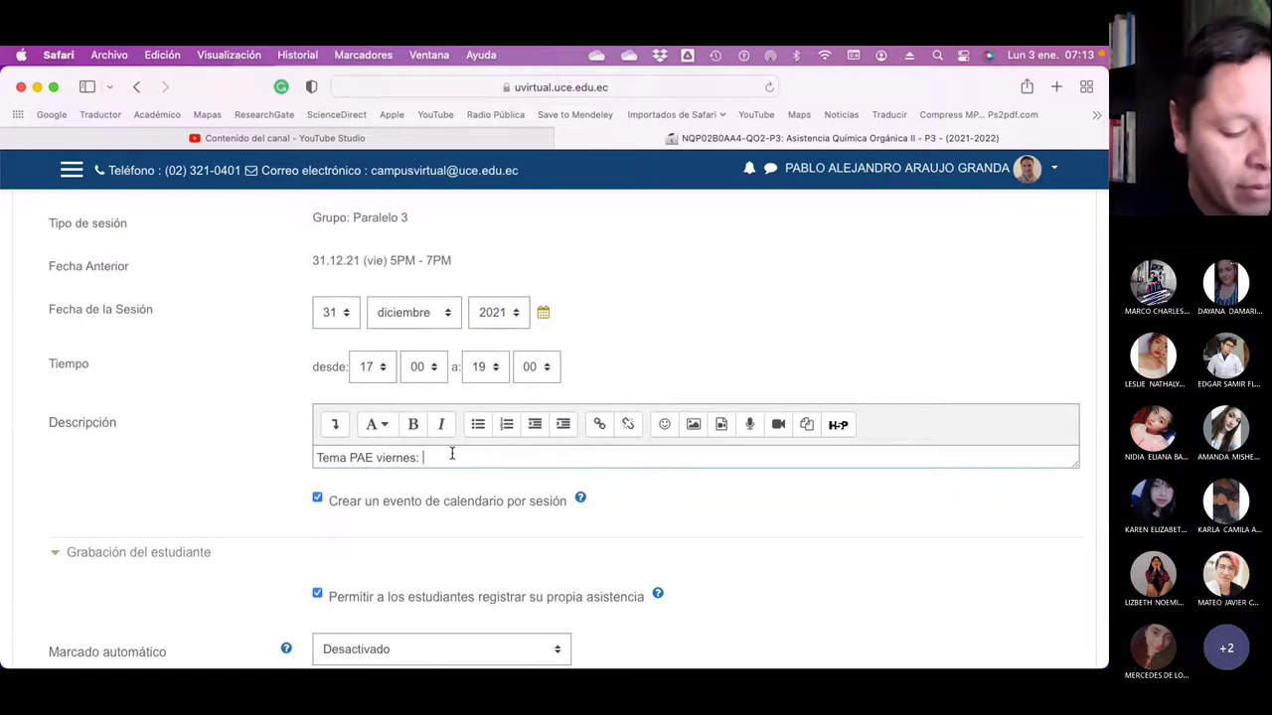
type("Tema PAE Martes: Sesión suspendida por Navidad y Año Nuevo 2021 - De acuerdo al calendario académico 2021-2021")
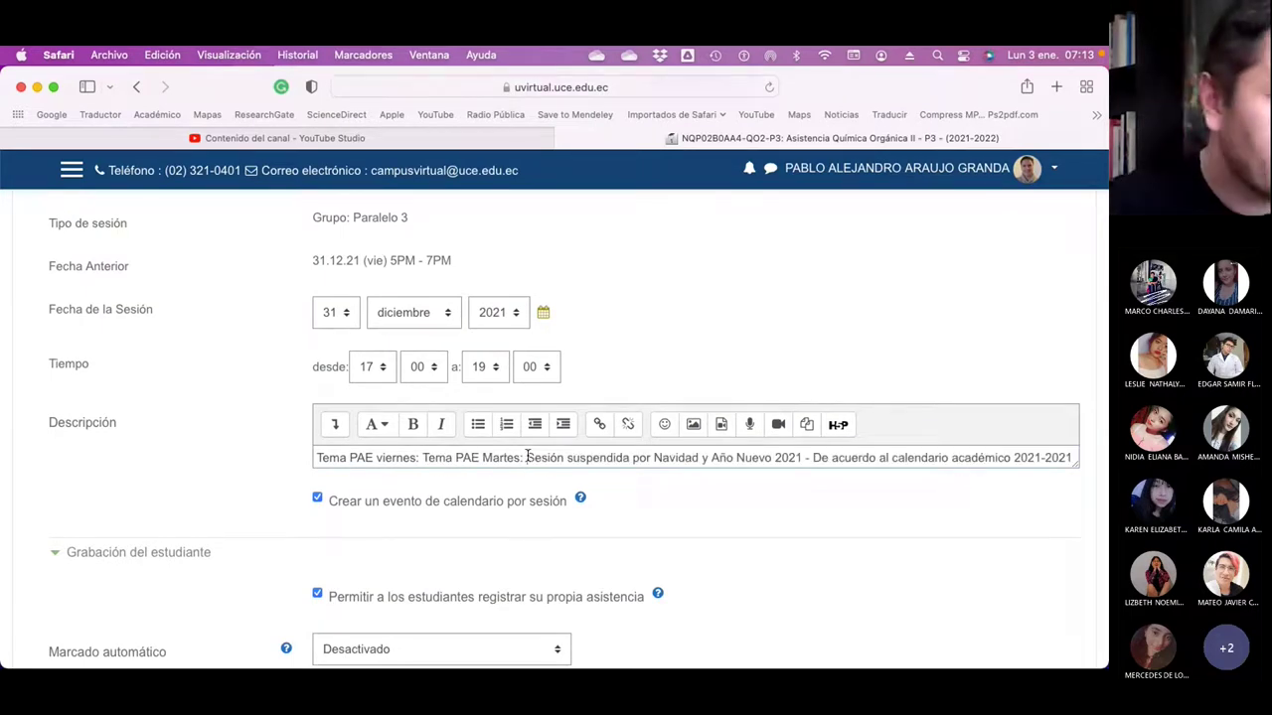
- Delete the pasted "Tema PAE Martes:" from the 31.12.21 session description and save the session changes
key("BackSpace")
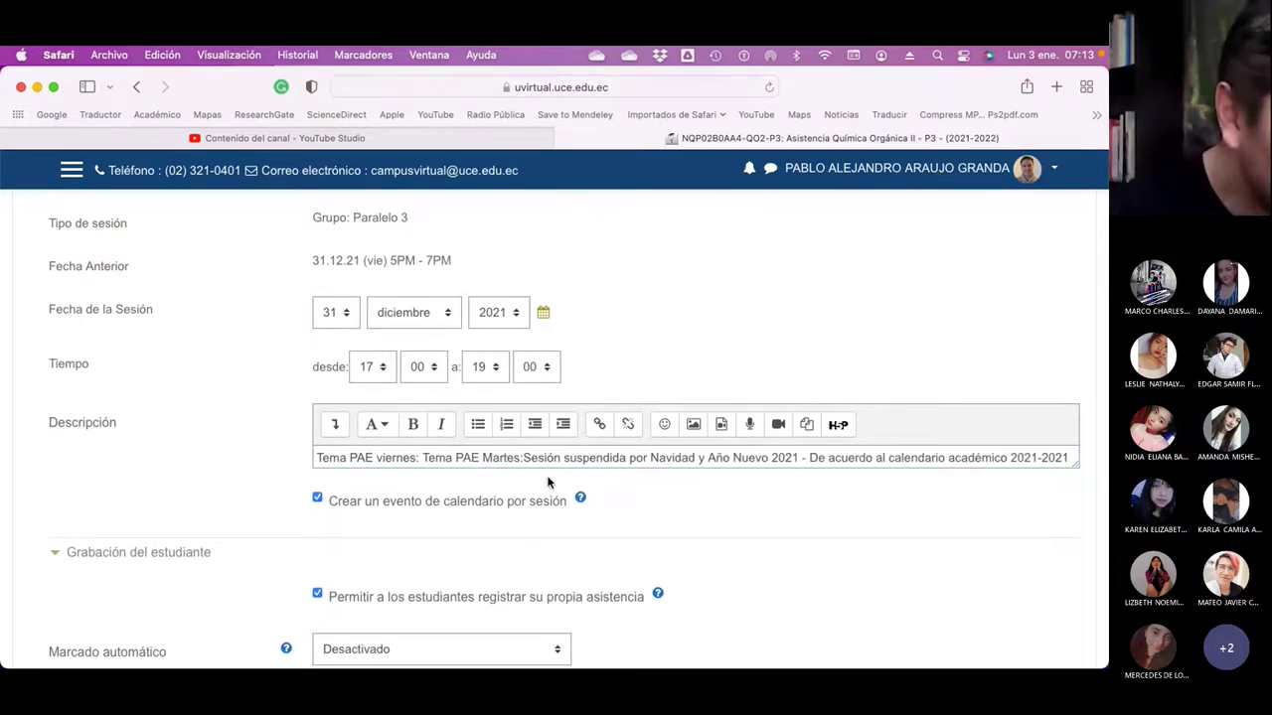
key("BackSpace")
key("BackSpace")
key("BackSpace")
key("BackSpace")
key("BackSpace")
key("BackSpace")
key("BackSpace")
key("BackSpace")
key("BackSpace")
key("BackSpace")
key("BackSpace")
key("BackSpace")
key("BackSpace")
key("BackSpace")
key("BackSpace")
key("BackSpace")
key("BackSpace")
key("BackSpace")
type(":")
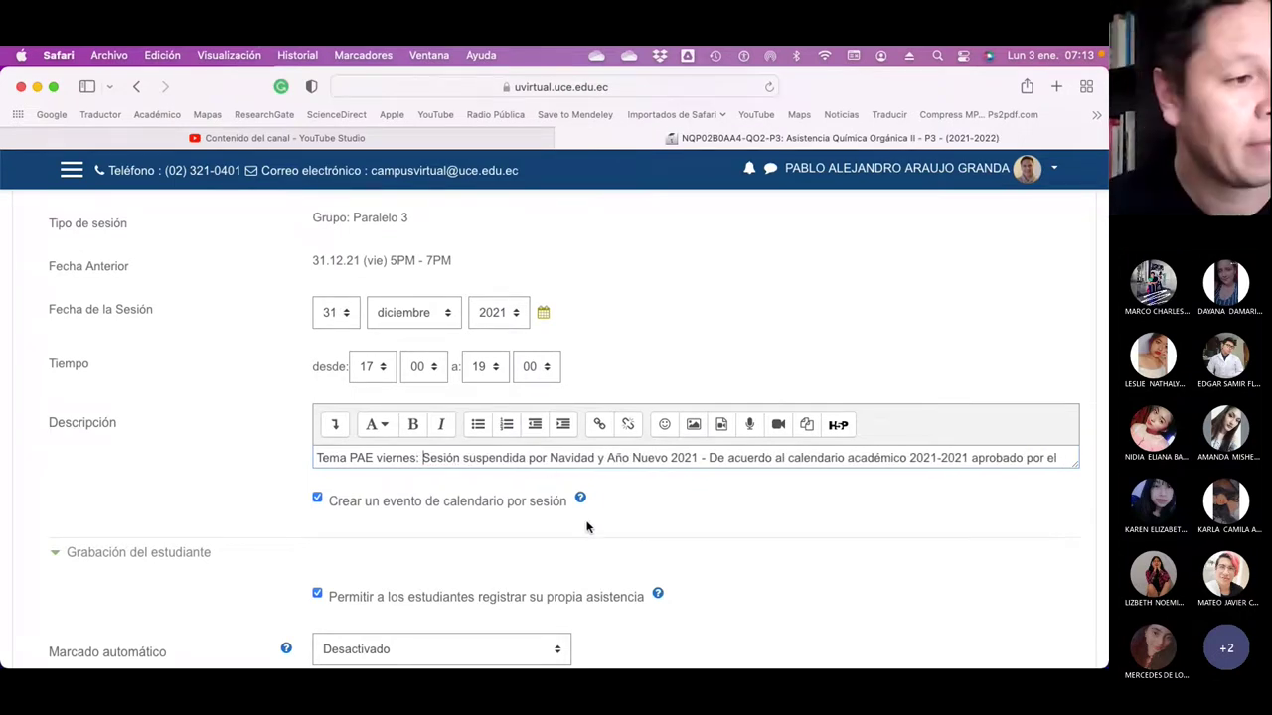
scroll(587, 527, "down", 5)
scroll(588, 528, "down", 3)
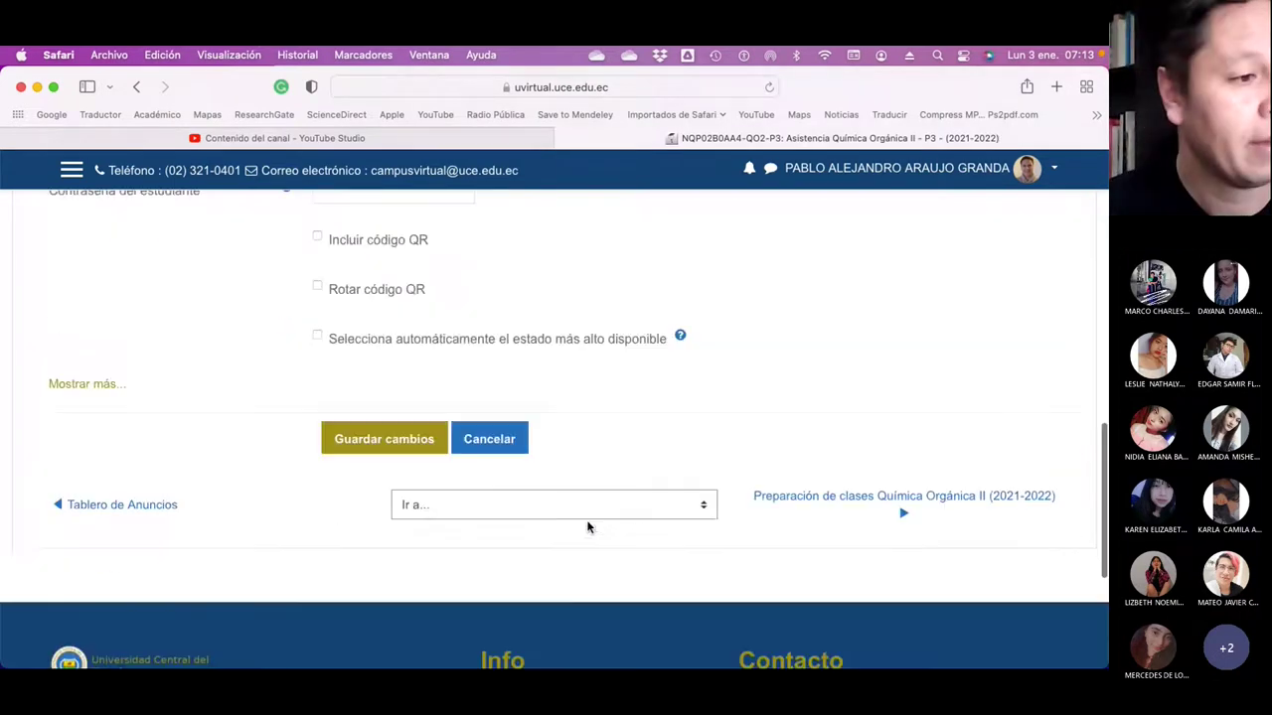
left_click(376, 439)
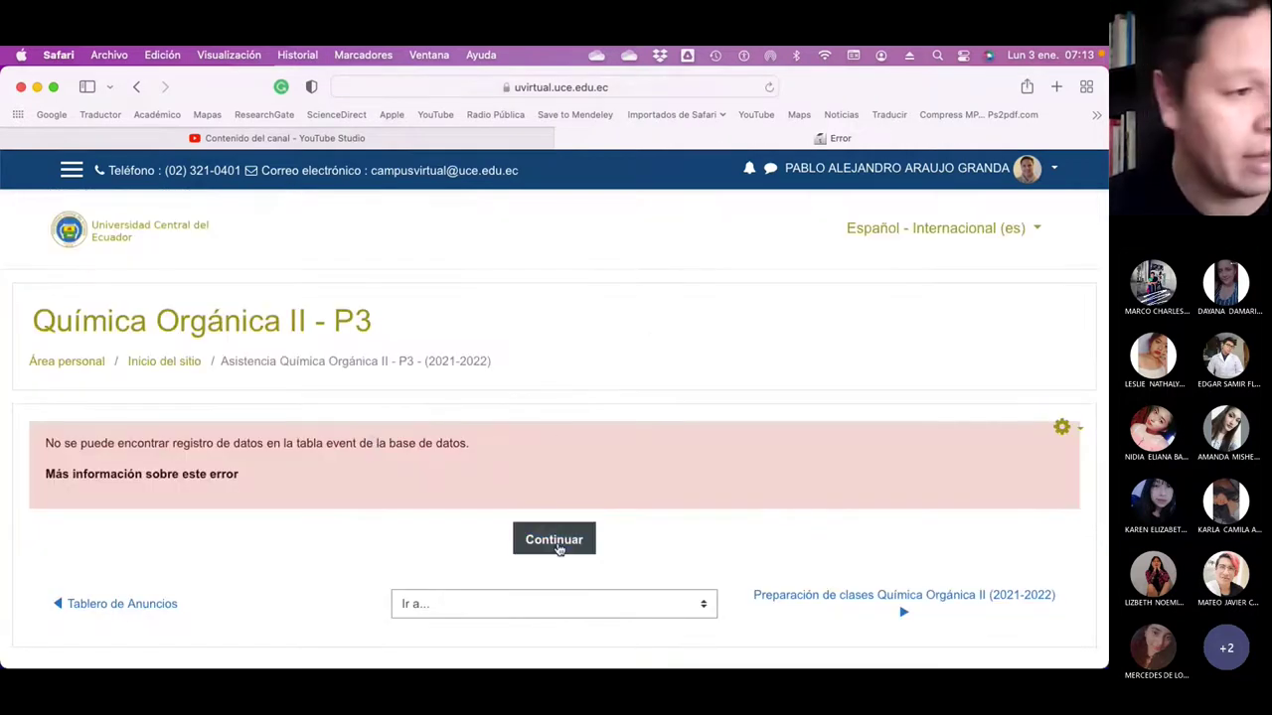
- Leave the error page and reopen the Química Orgánica II - P3 course's 2021-2022 attendance register
left_click(555, 541)
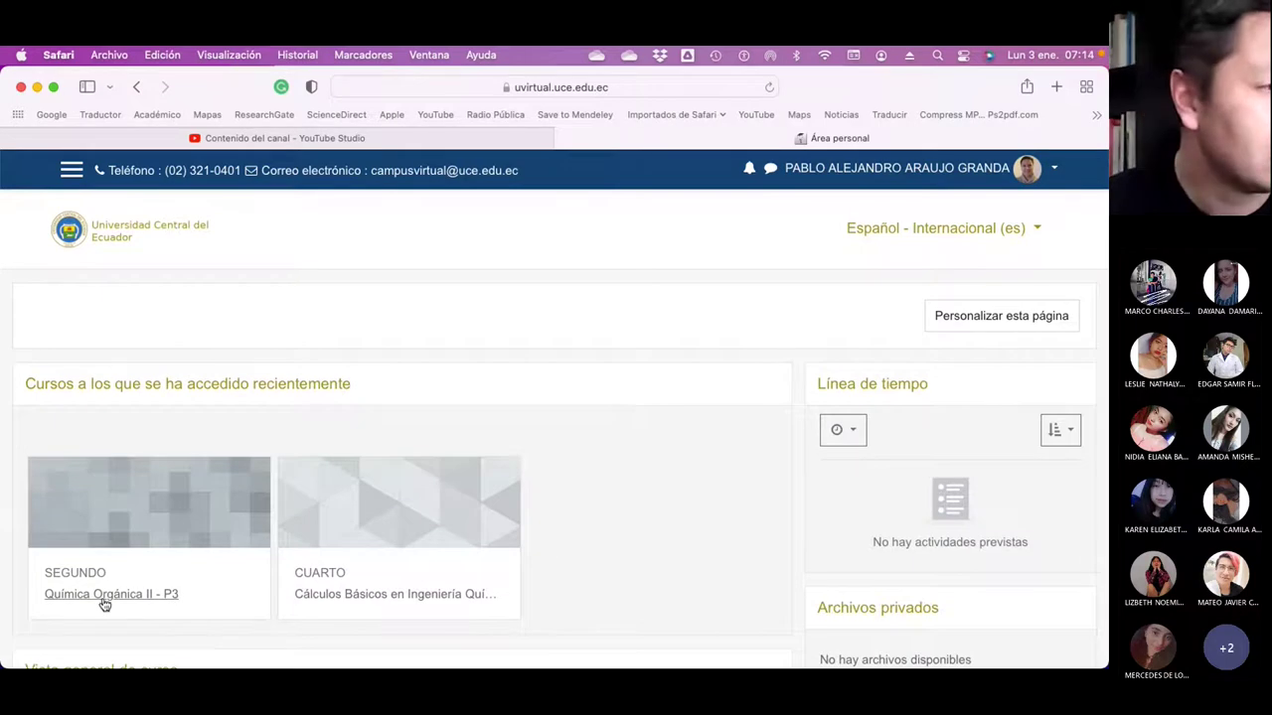
left_click(107, 601)
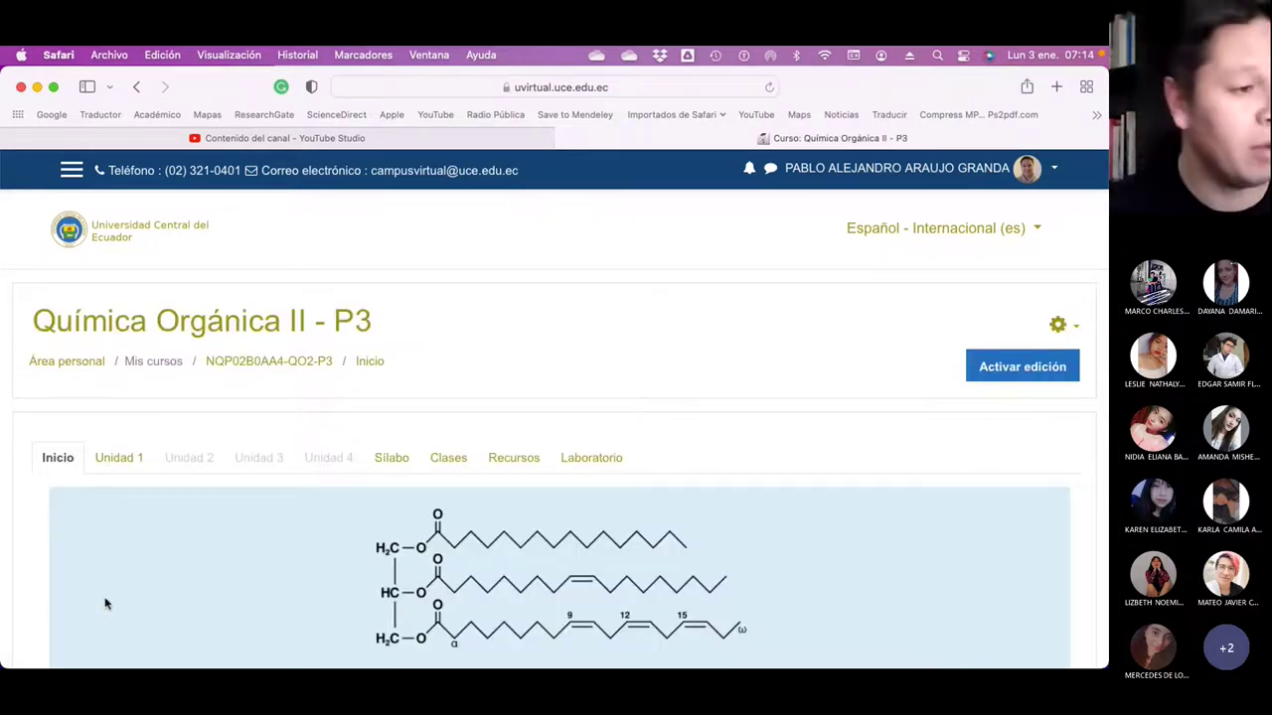
scroll(287, 559, "down", 5)
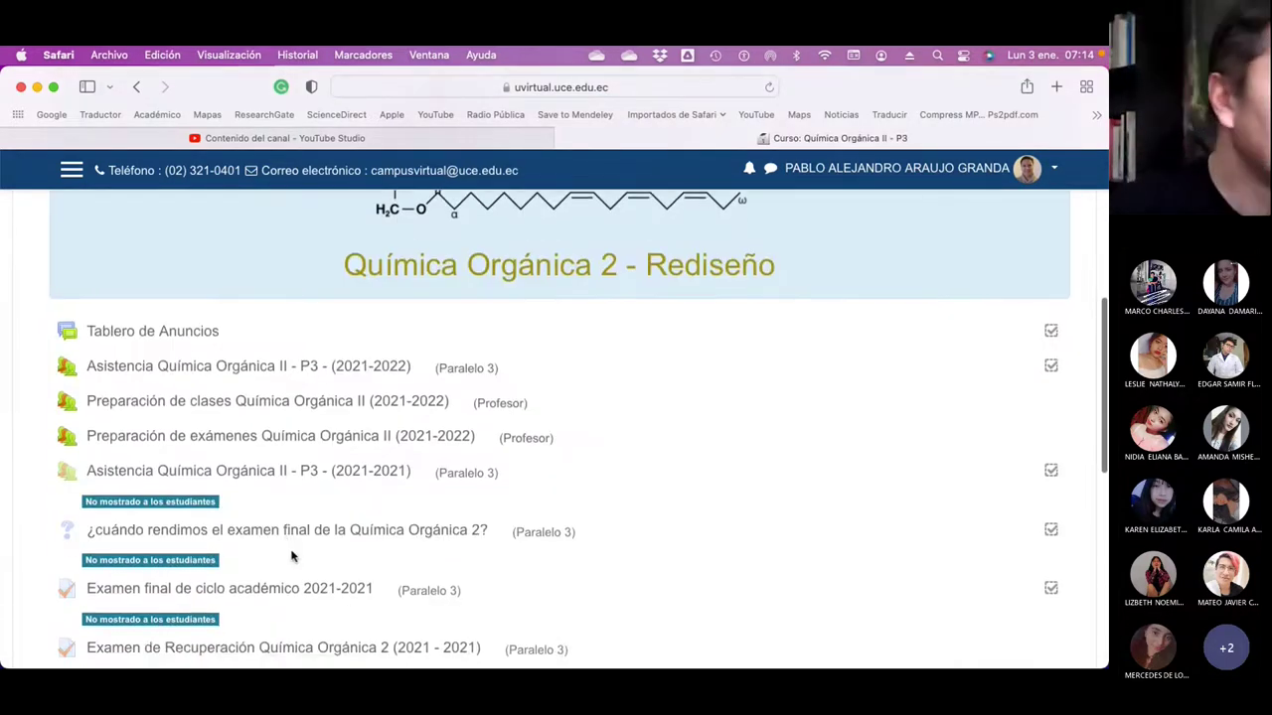
left_click(310, 372)
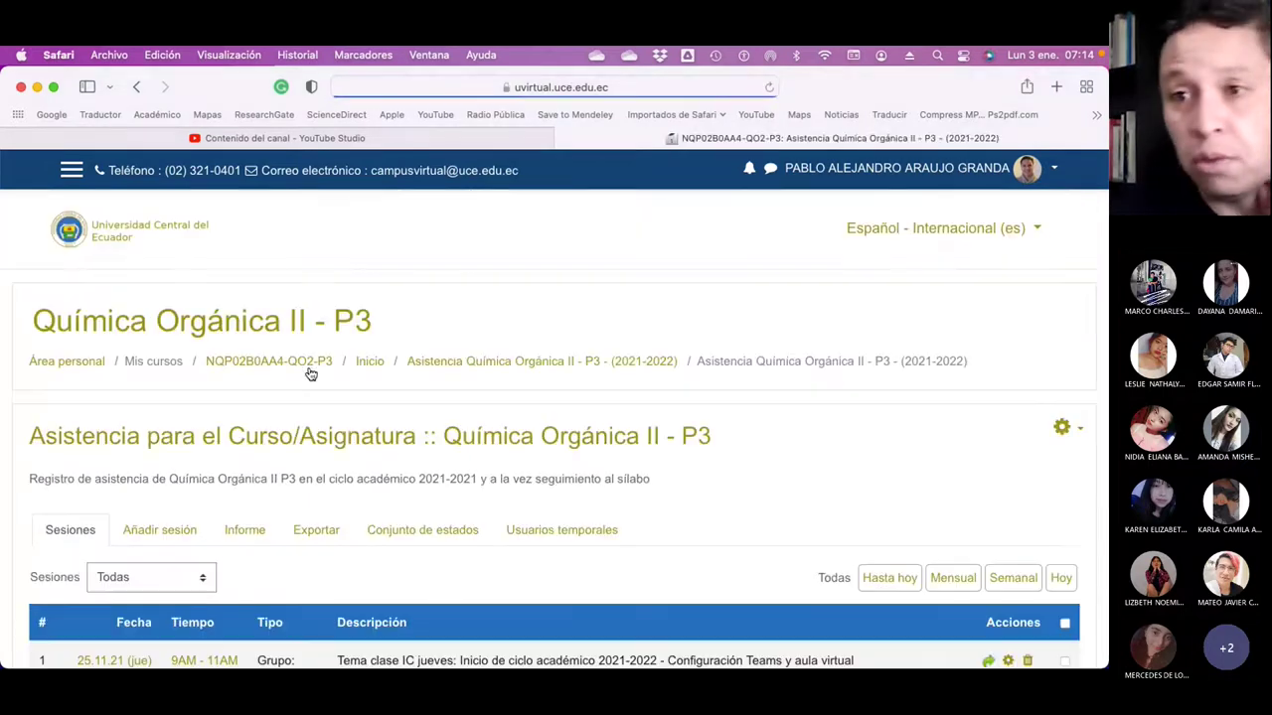
- Open the 31.12.21 Friday session's attendance list and display it without pagination (No usar paginación)
scroll(503, 443, "down", 15)
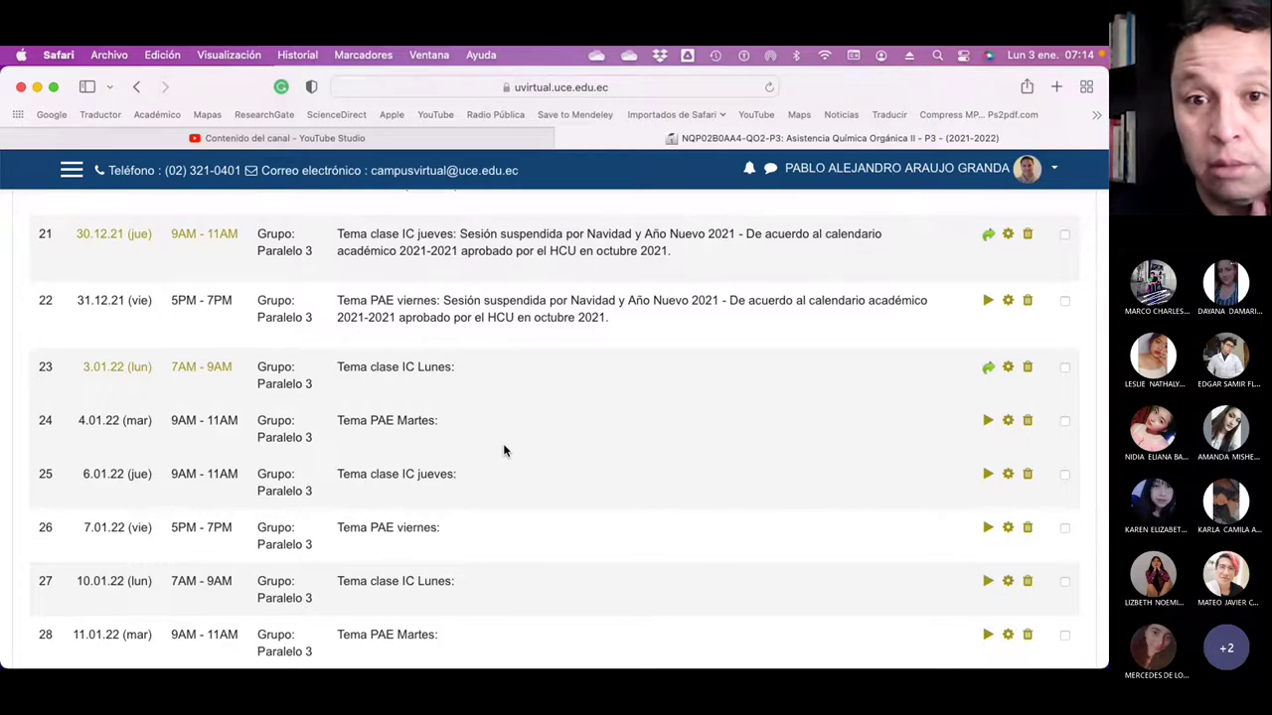
left_click(988, 304)
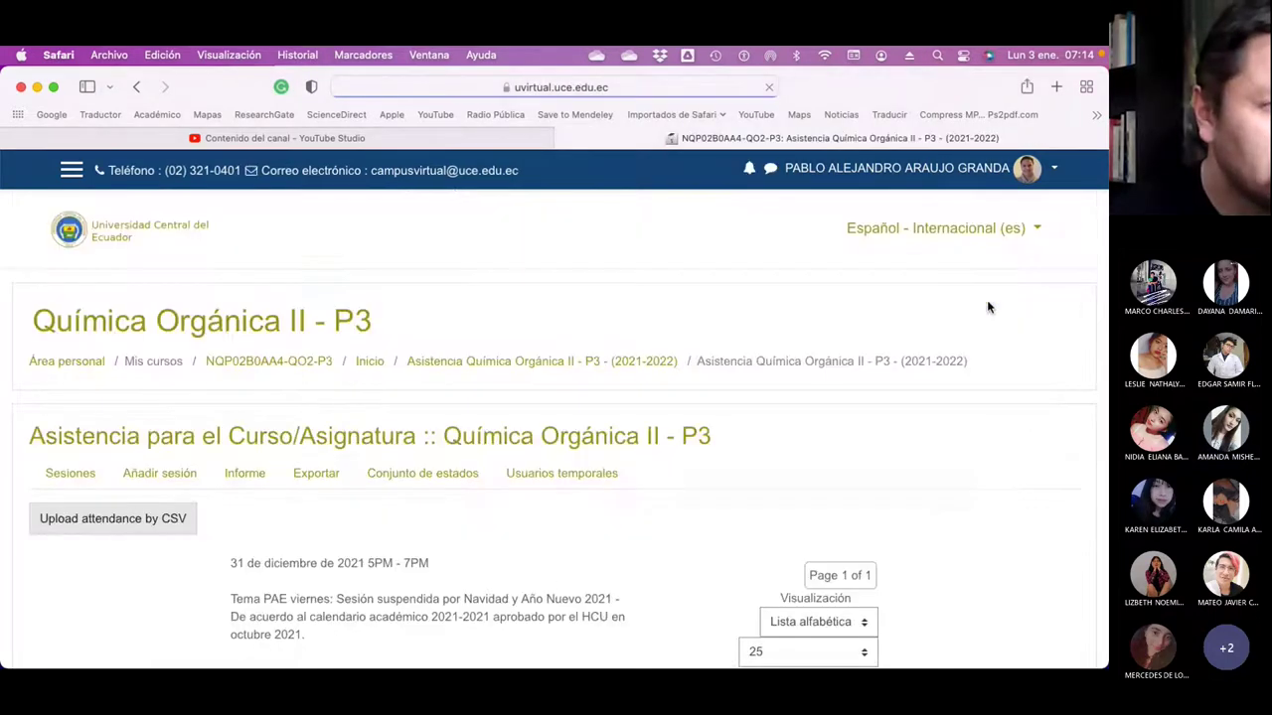
scroll(671, 514, "down", 3)
left_click(808, 463)
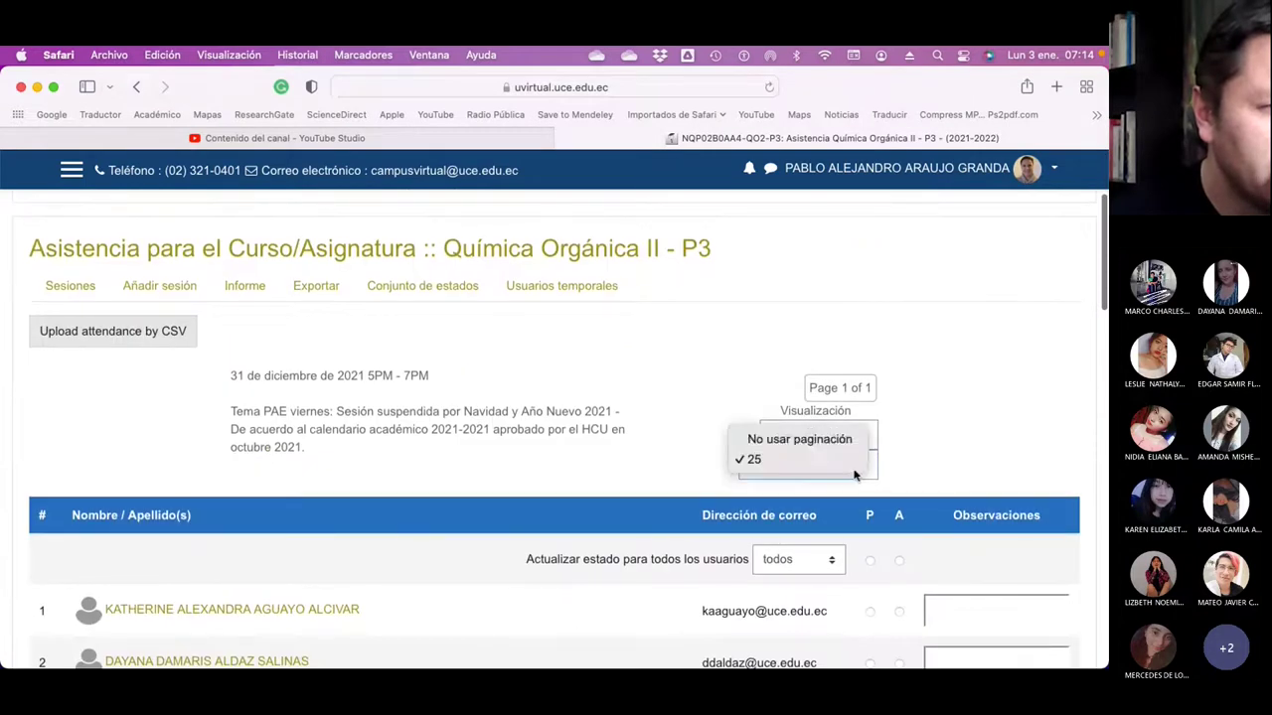
left_click(821, 447)
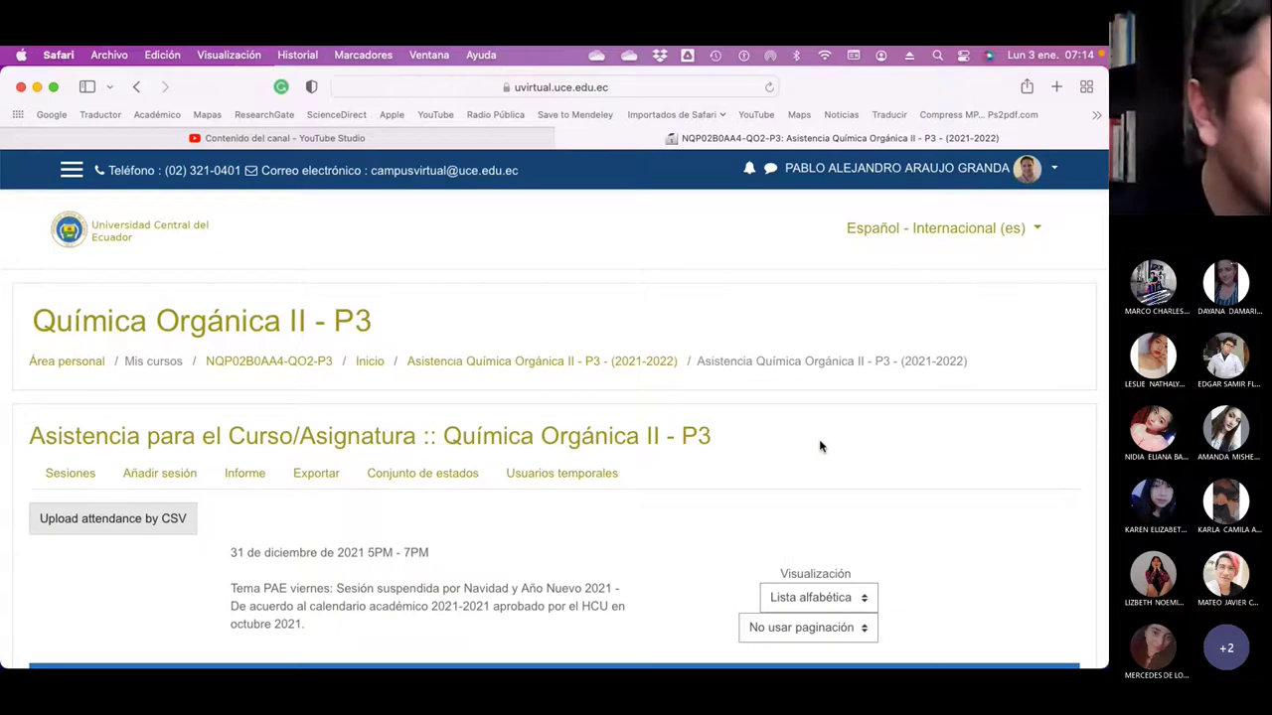
- Mark all students as present (P) for the 31.12.21 session and save the attendance
scroll(821, 446, "down", 5)
left_click(870, 443)
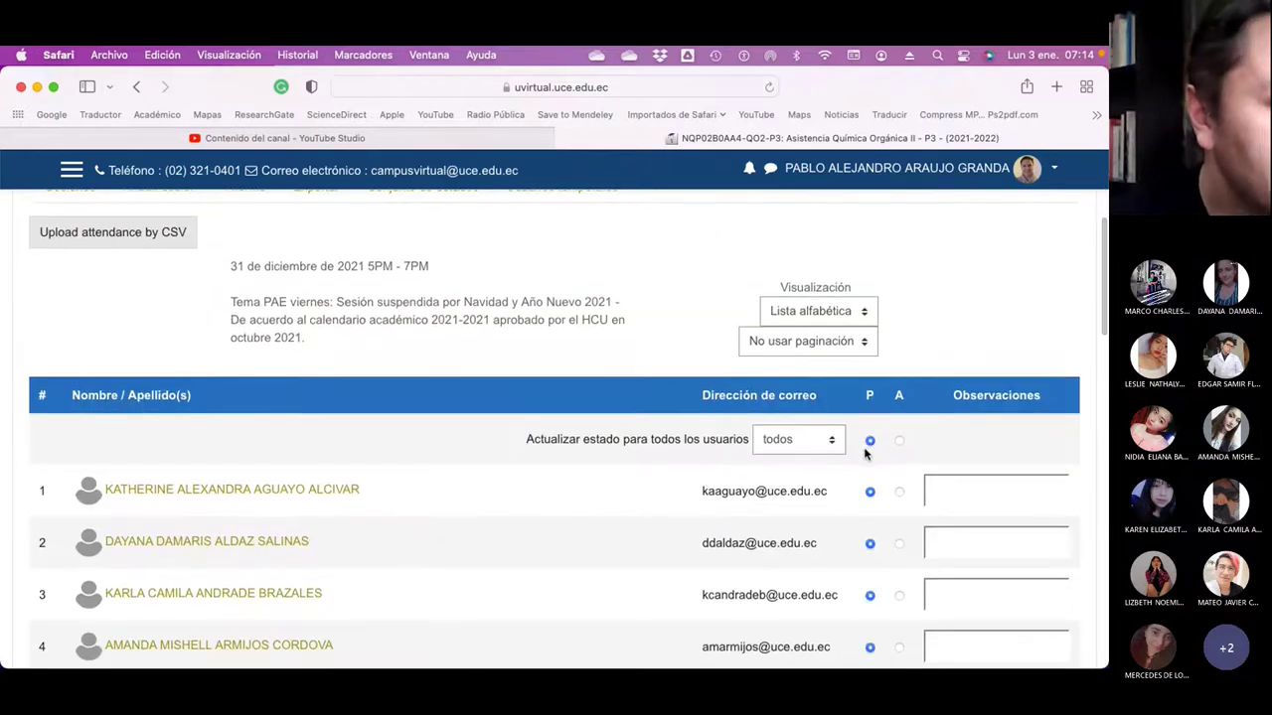
scroll(732, 531, "down", 15)
scroll(731, 530, "down", 3)
scroll(731, 527, "up", 5)
scroll(730, 528, "down", 4)
left_click(600, 430)
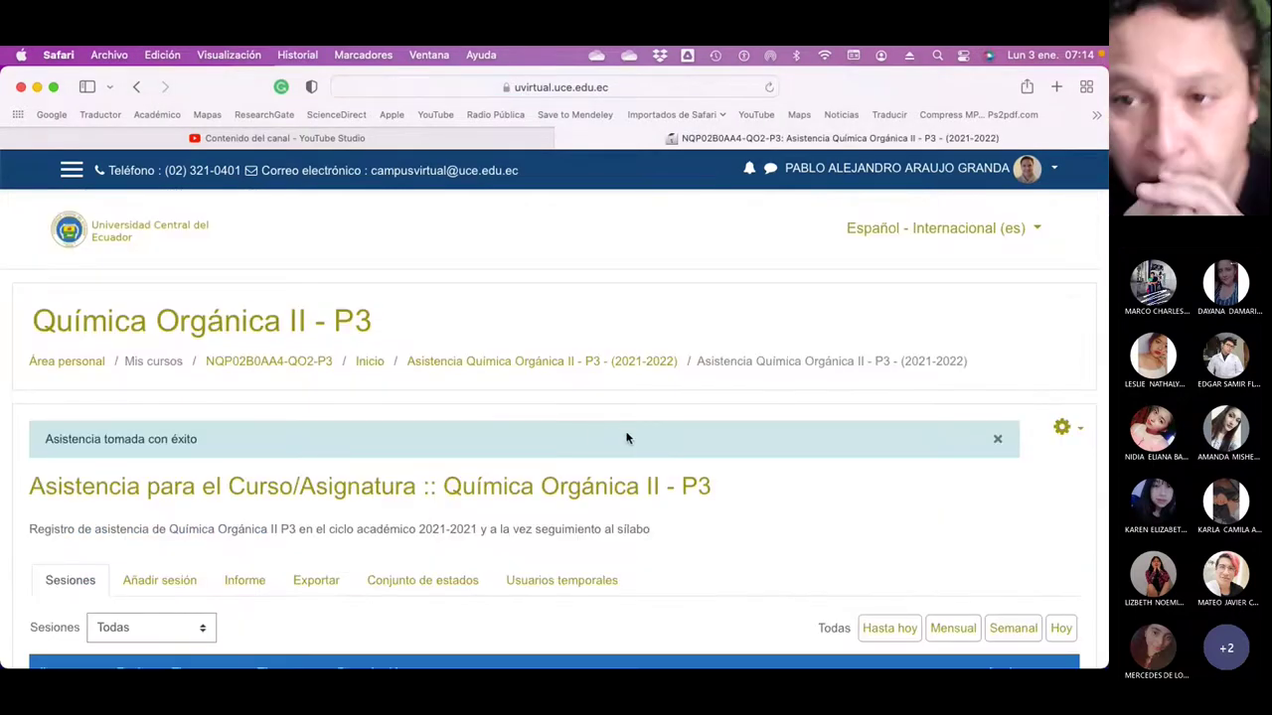
- Review the late December and early January sessions in the register, including the 31.12.21 session's attendance page
scroll(626, 439, "down", 2)
scroll(626, 438, "down", 15)
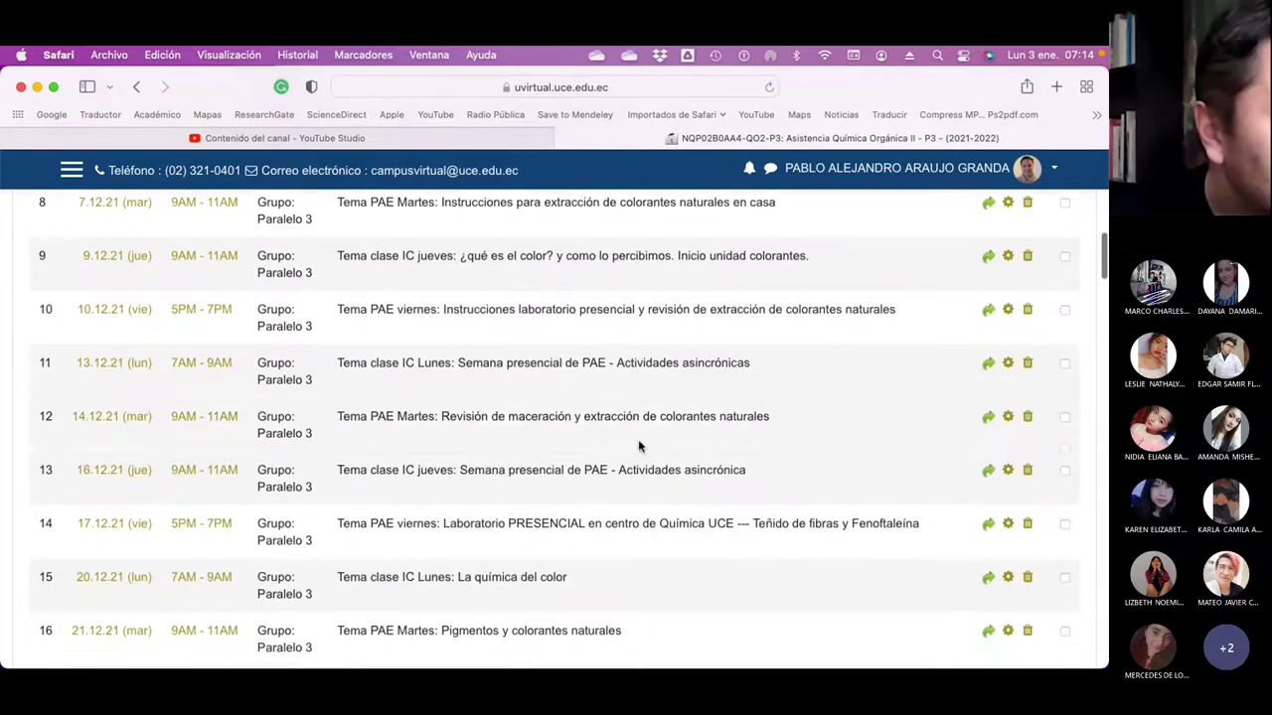
scroll(640, 447, "down", 5)
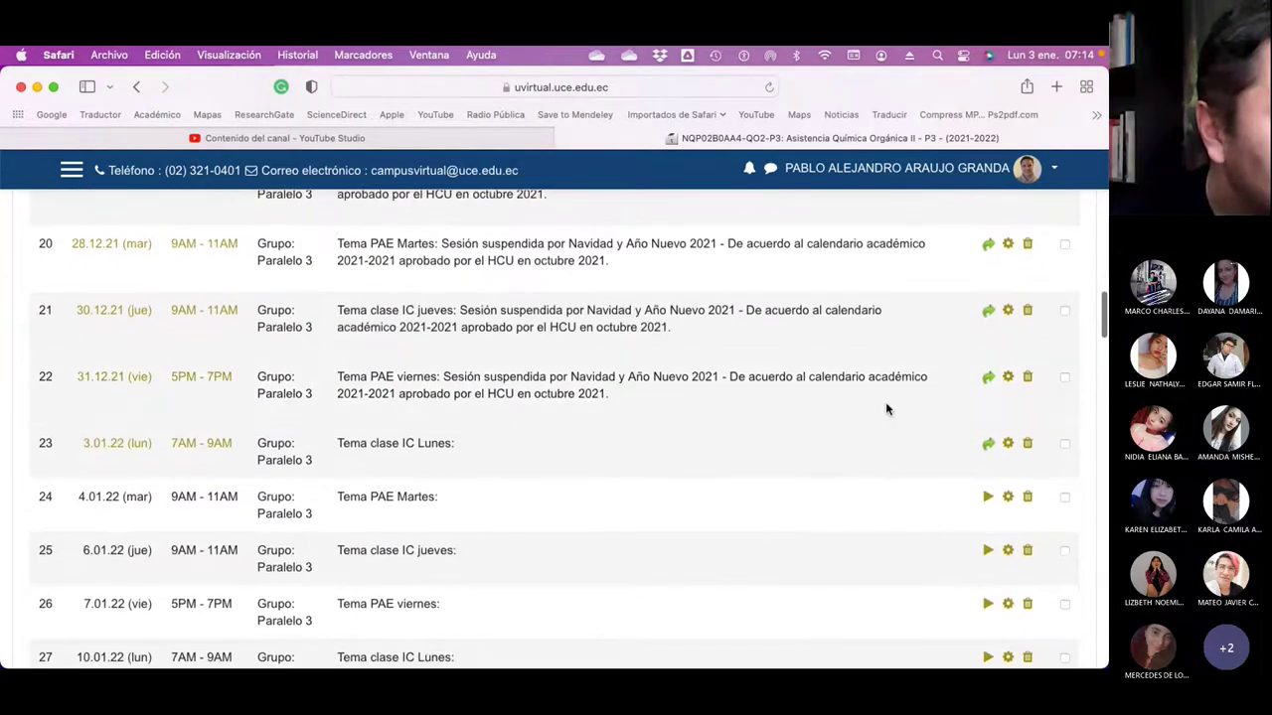
left_click(1007, 380)
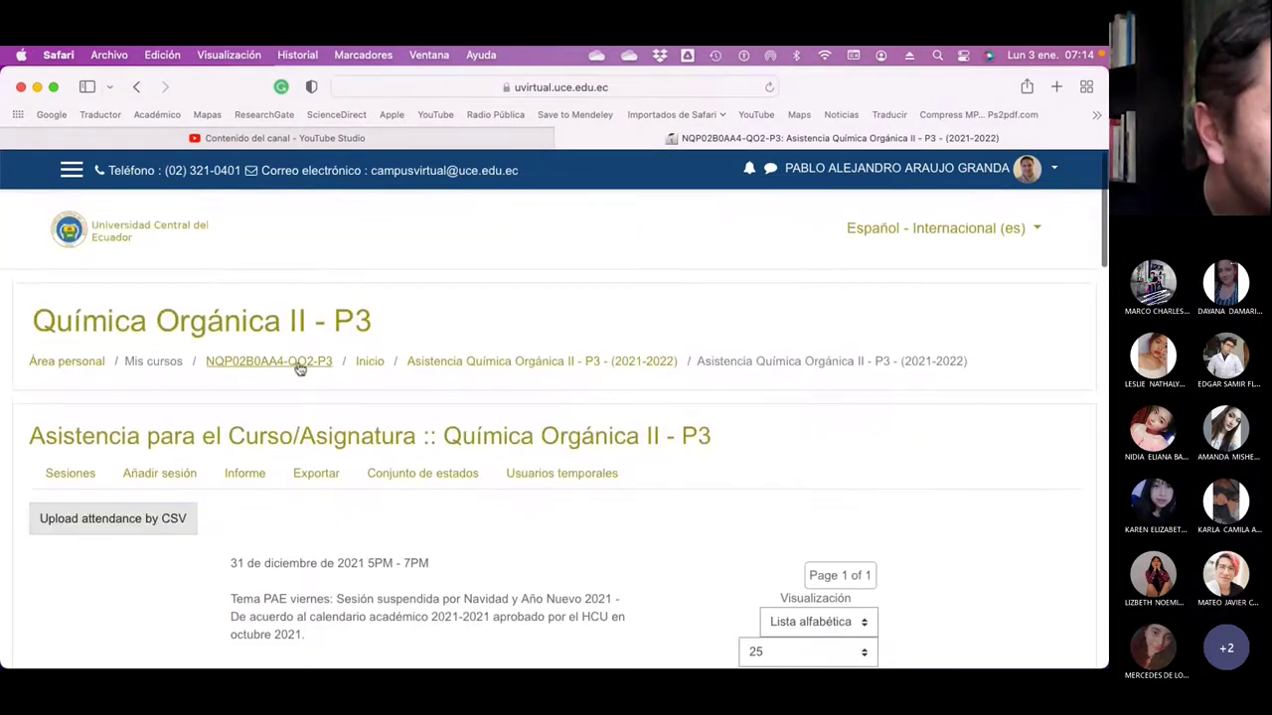
left_click(414, 363)
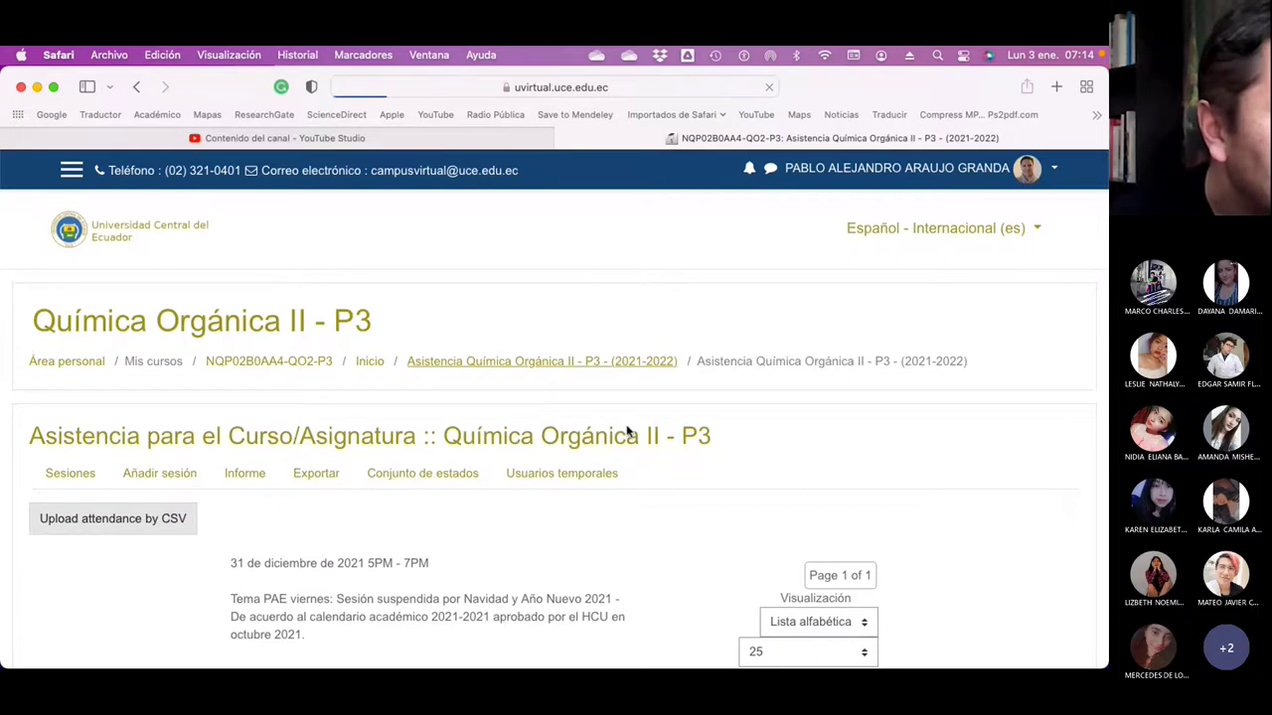
scroll(641, 433, "down", 10)
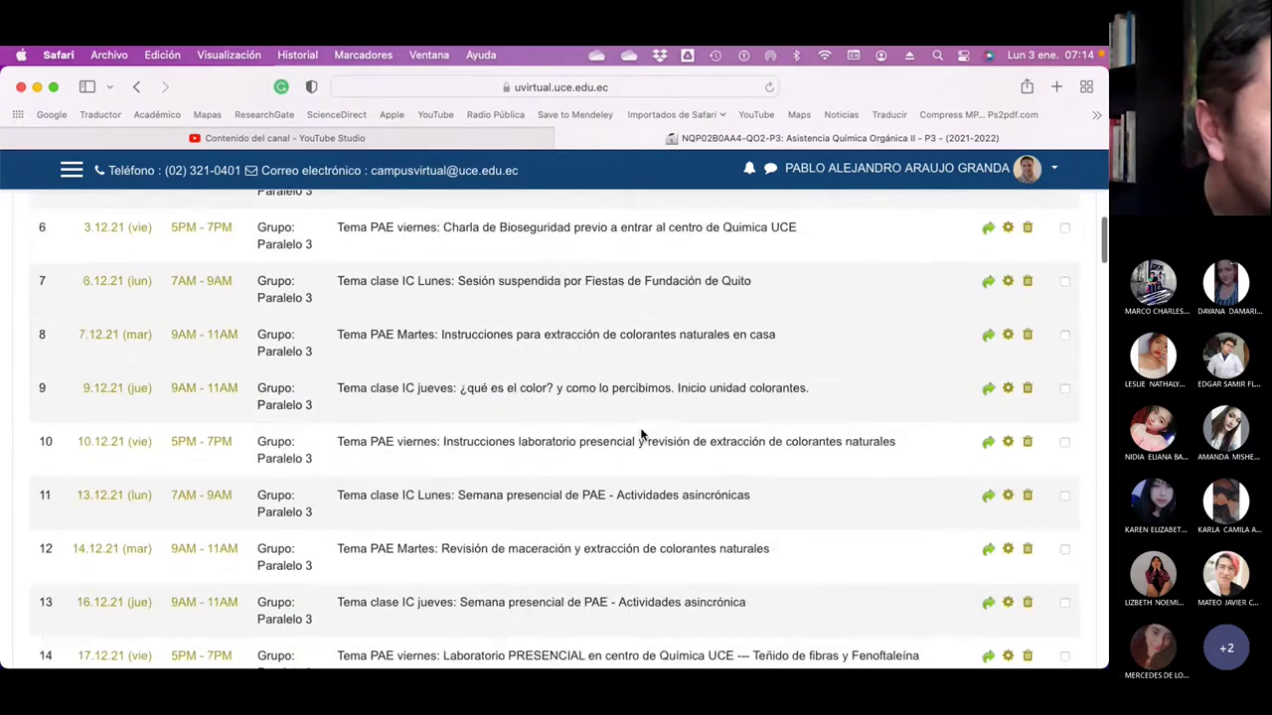
scroll(641, 434, "down", 5)
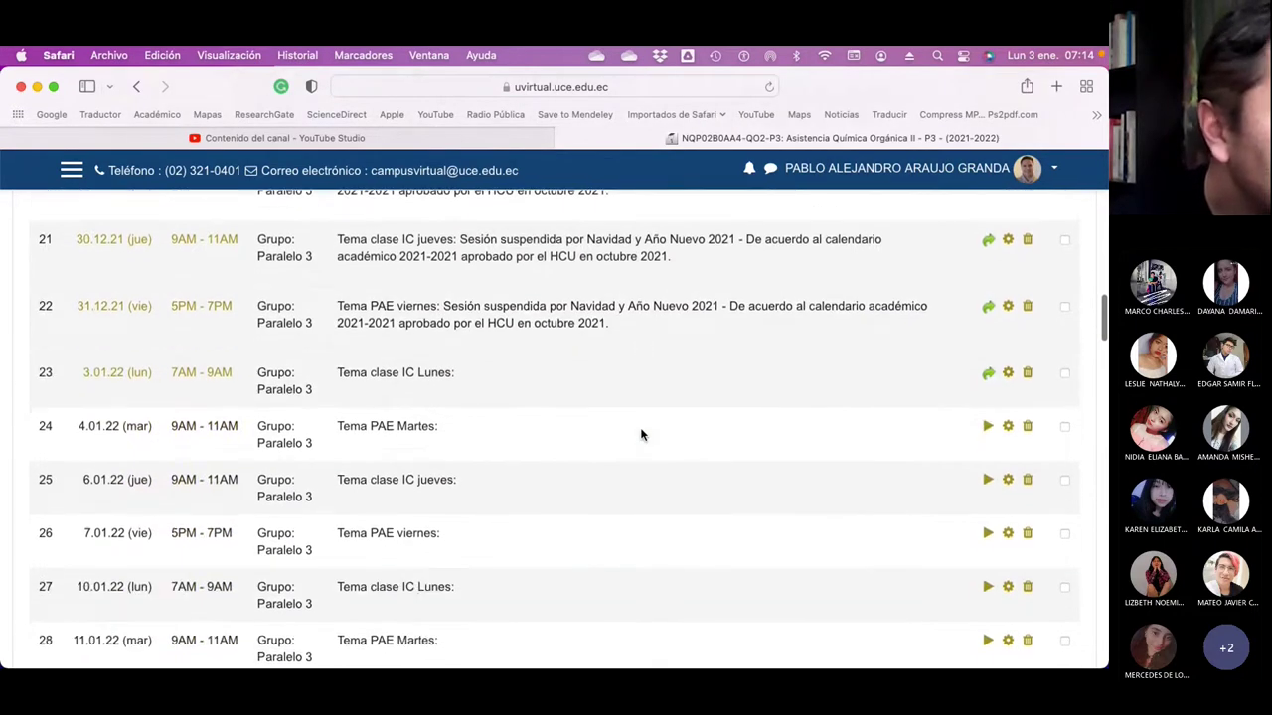
scroll(641, 434, "down", 2)
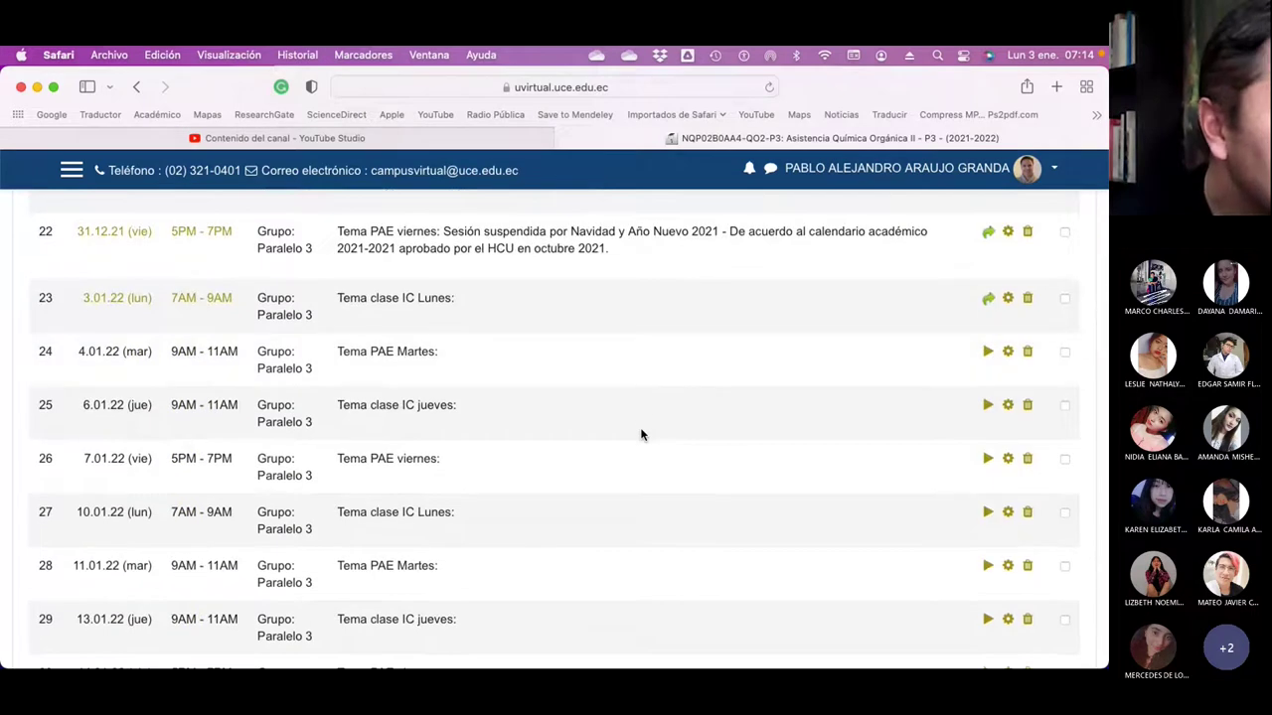
scroll(641, 434, "up", 1)
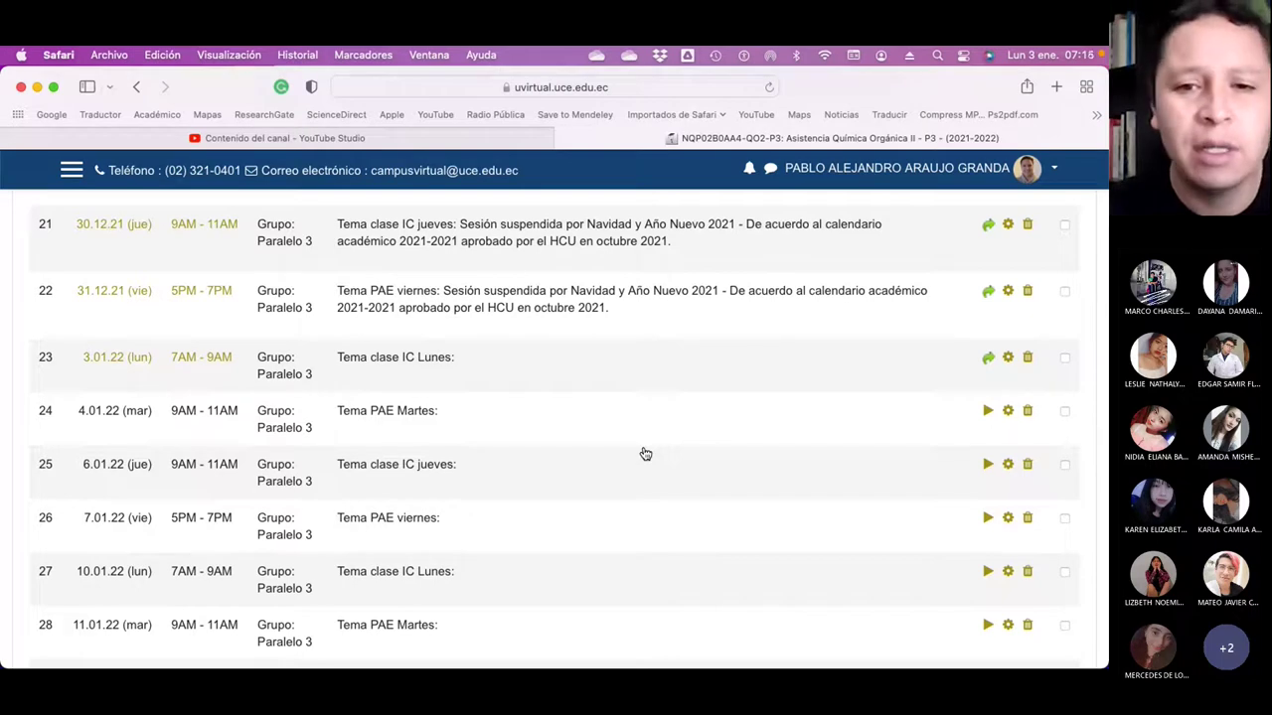
- Switch to Finder and open the UCE > Química Orgánica 3 folder in Mi unidad of the personal Gmail account's Google Drive
key("super+Tab")
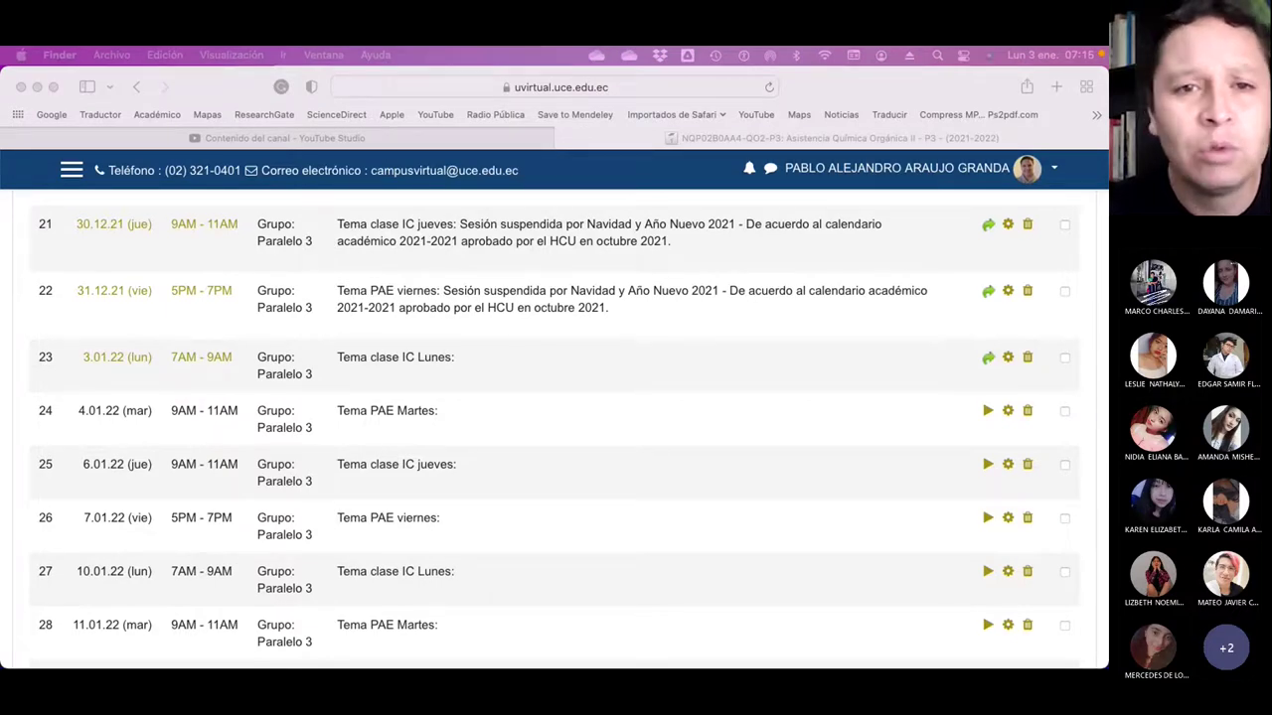
key("super+n")
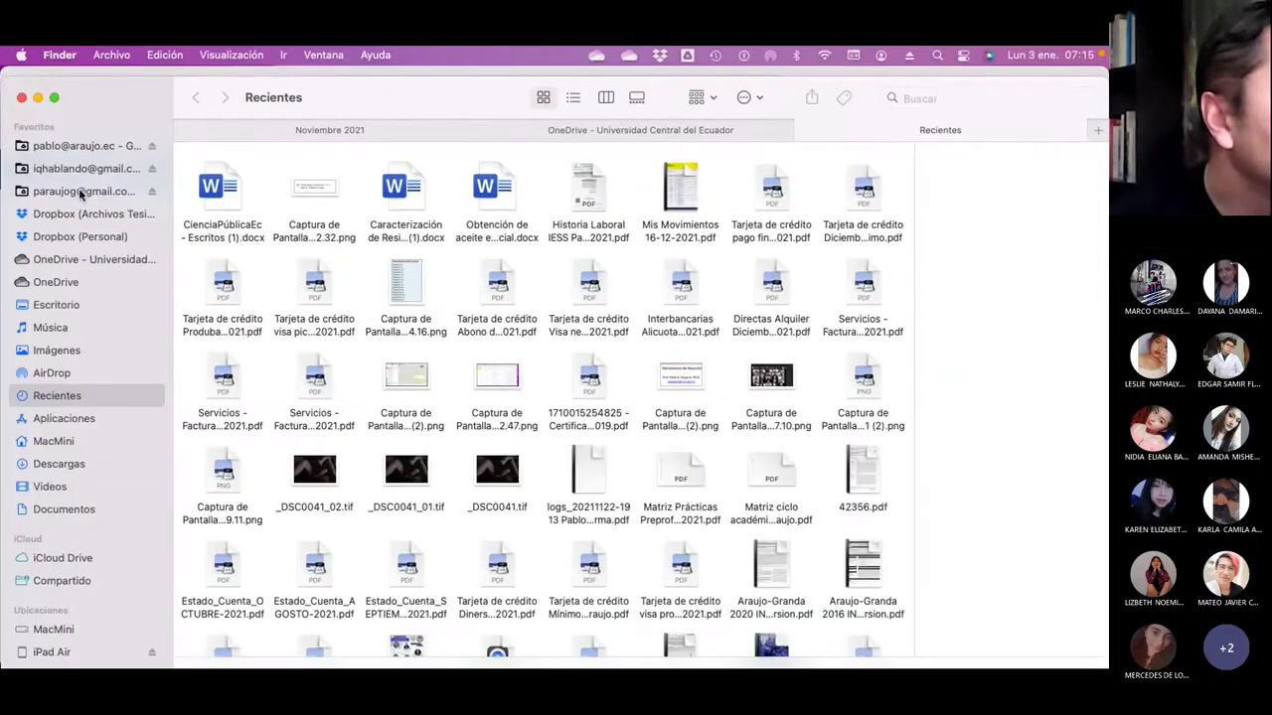
left_click(82, 192)
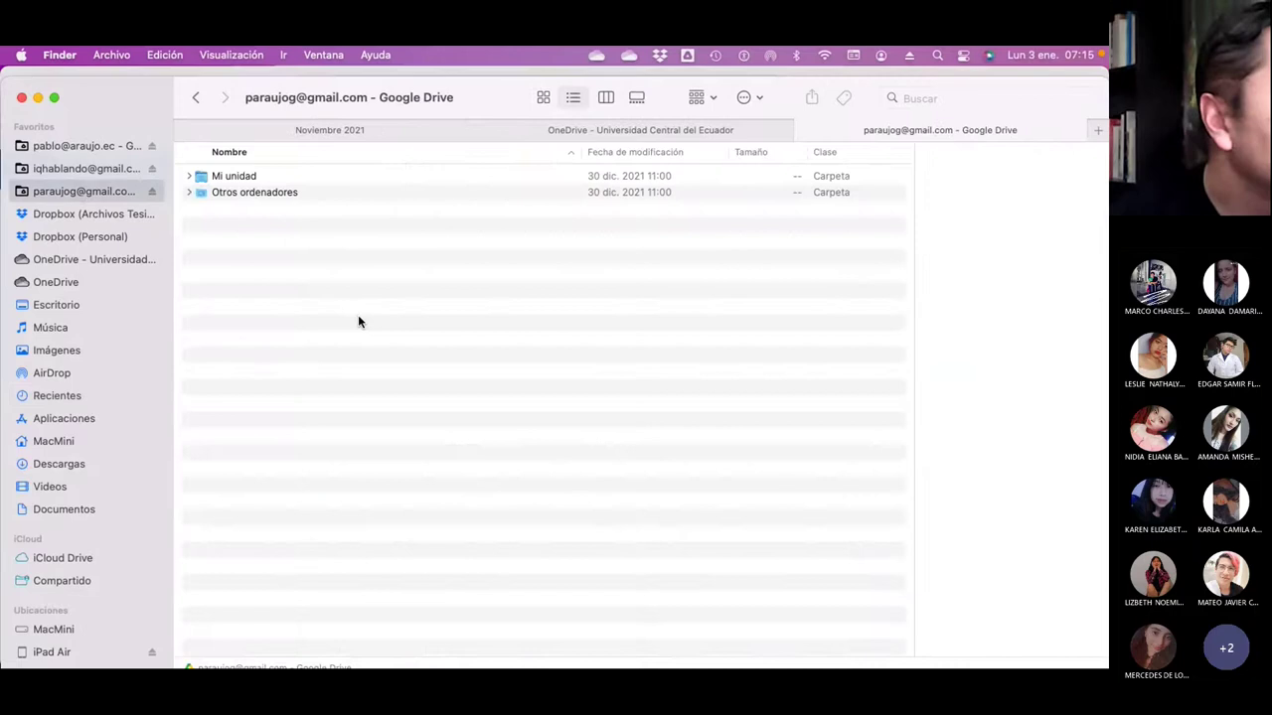
left_click(244, 179)
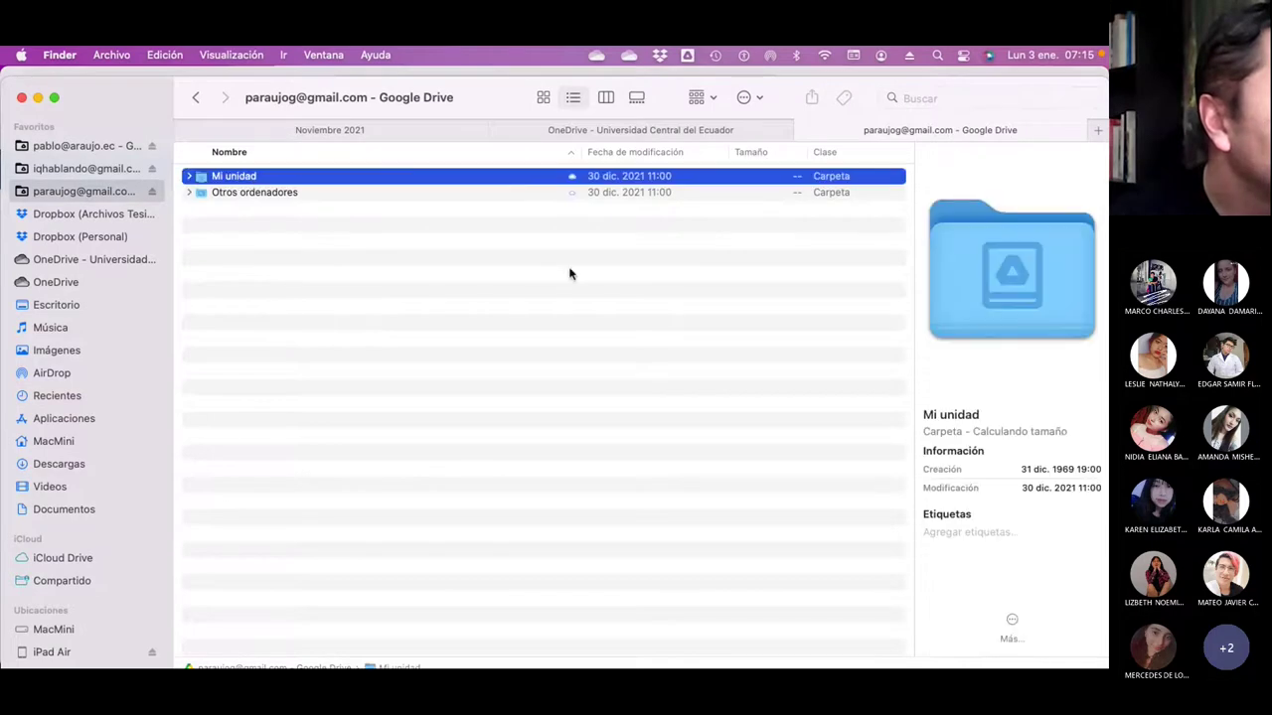
key("super+Down")
left_click(206, 634)
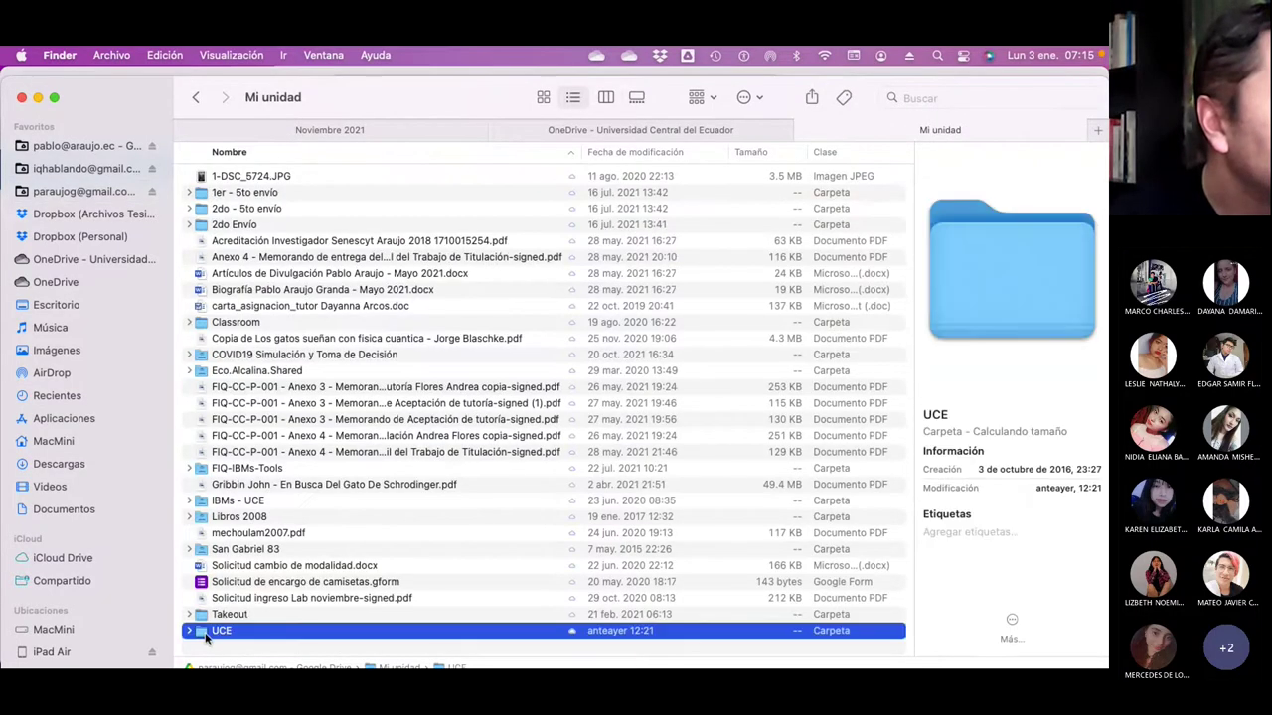
double_click(207, 634)
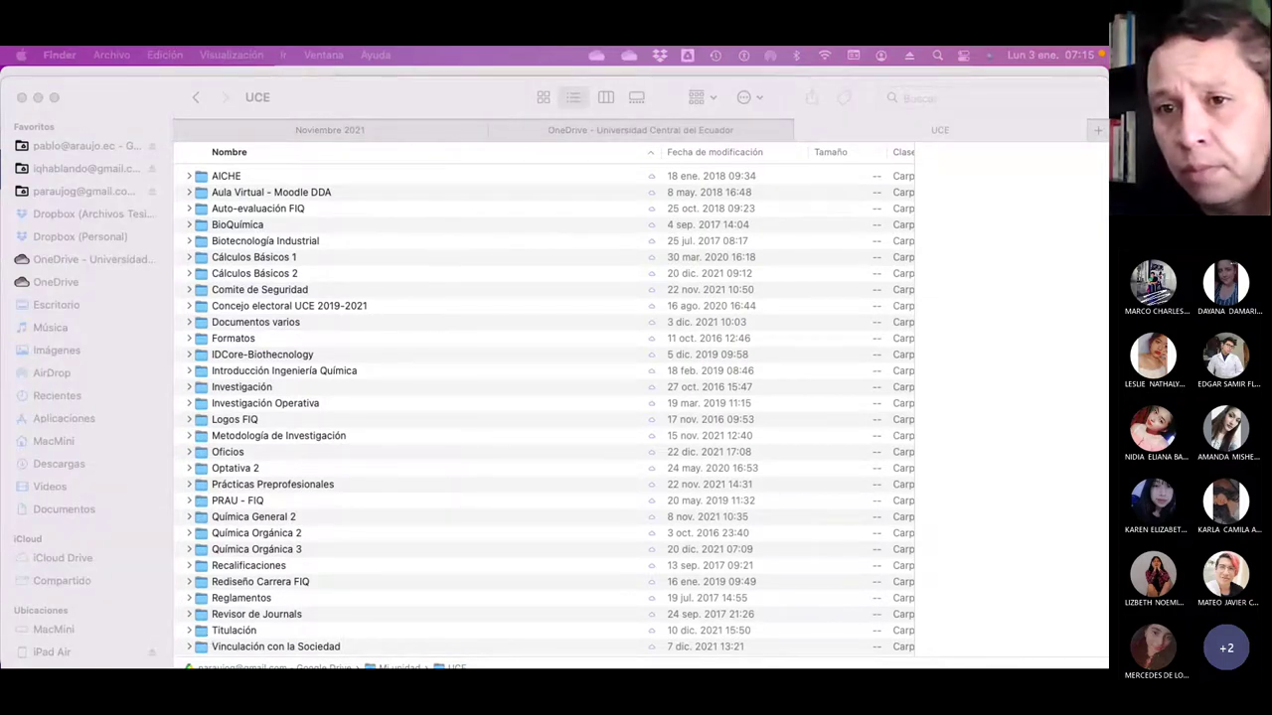
left_click(264, 554)
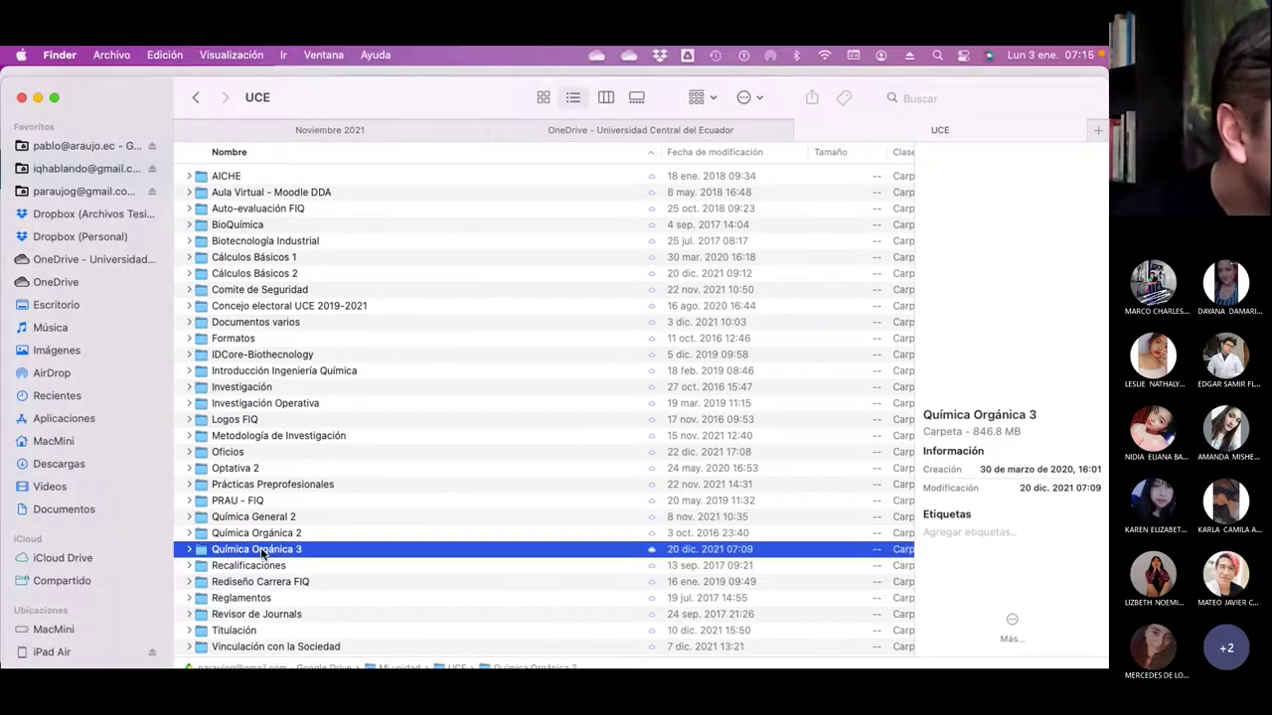
double_click(263, 553)
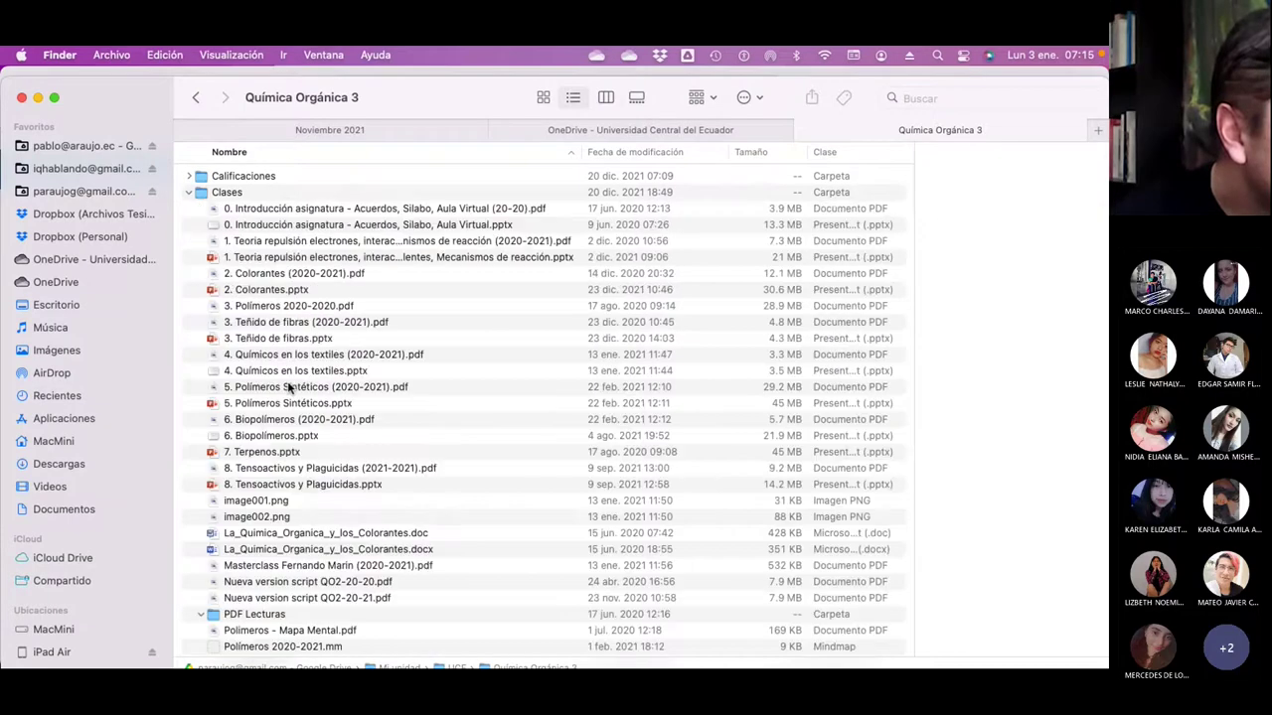
- Preview the 2. Colorantes.pptx presentation in the Clases folder and open it in PowerPoint
left_click(267, 290)
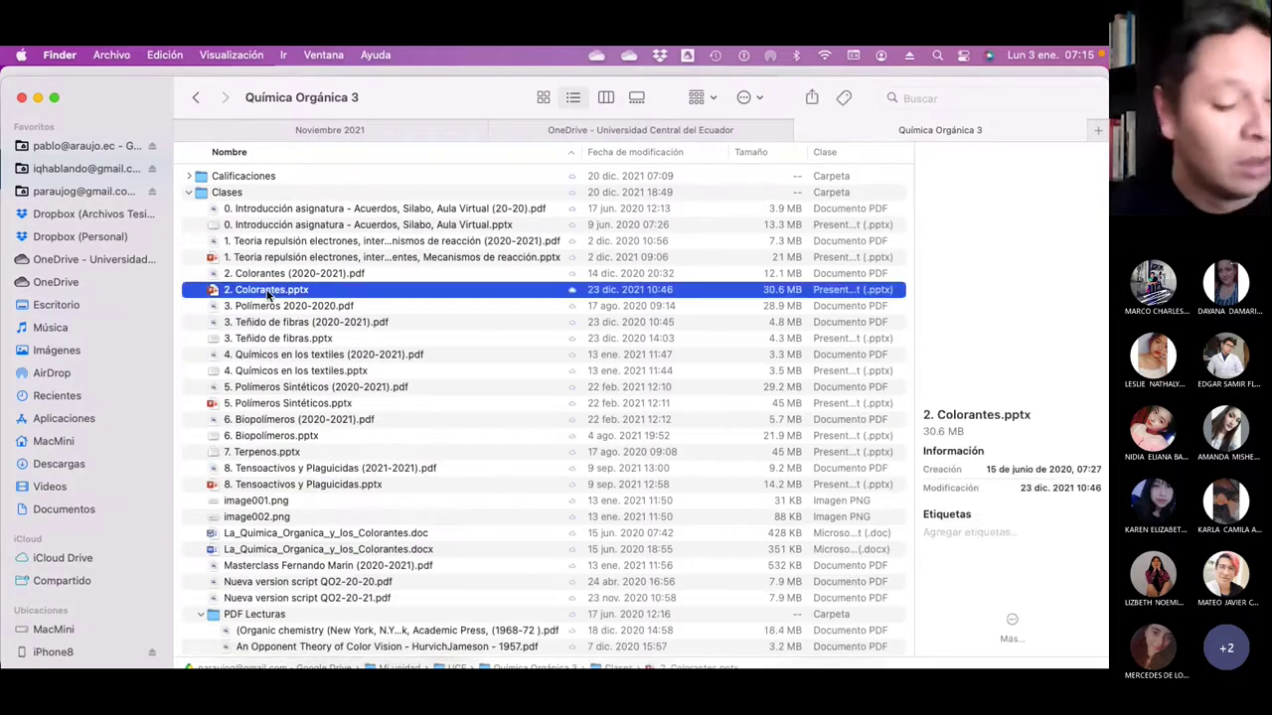
key("space")
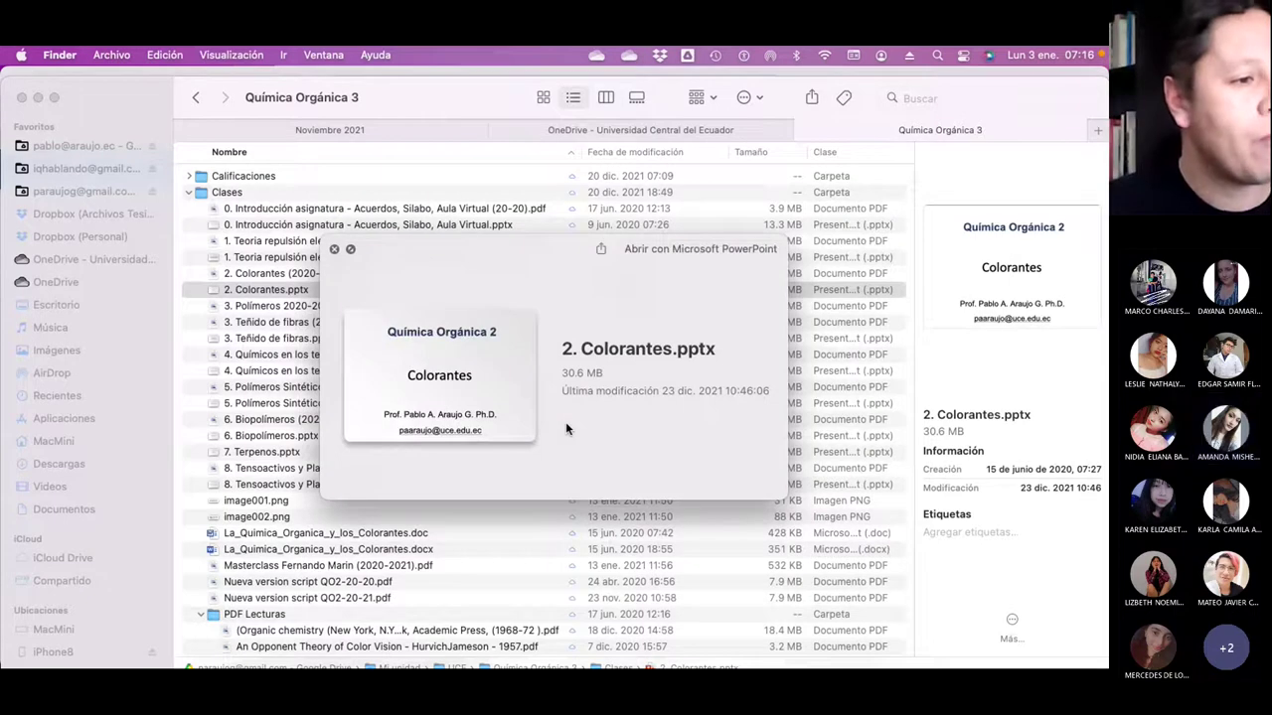
left_click(411, 99)
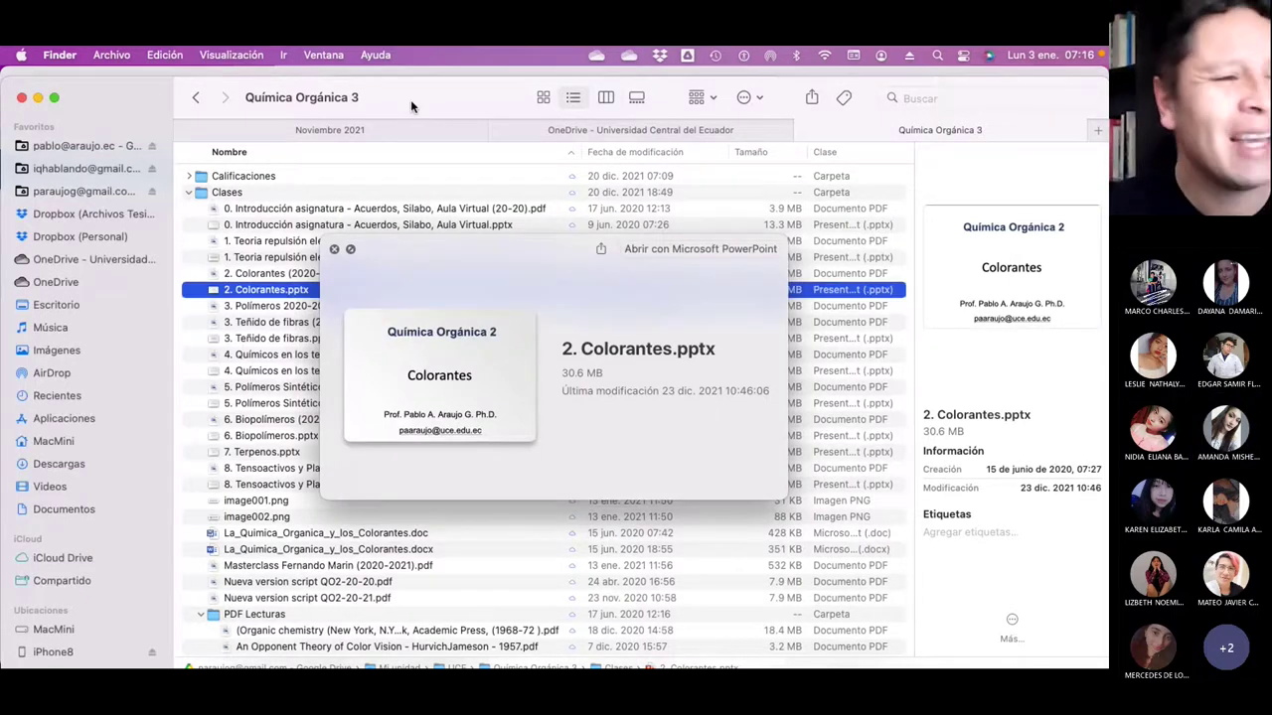
left_click(334, 249)
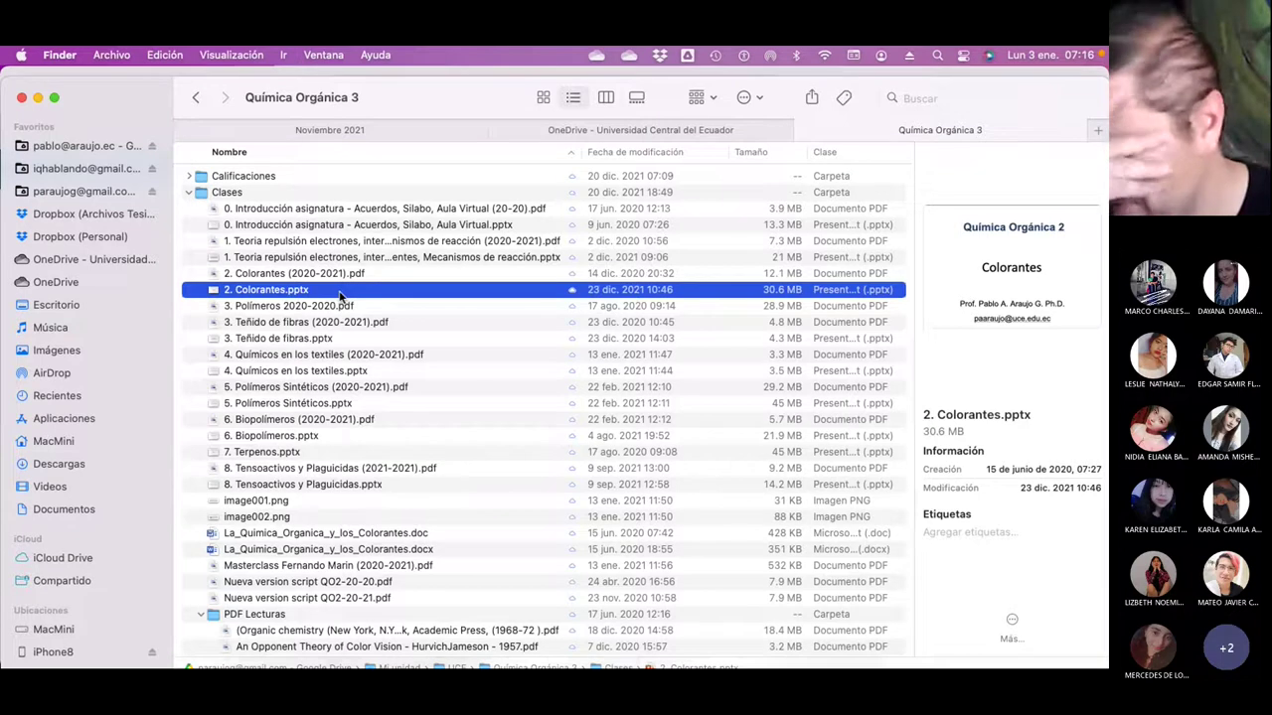
key("space")
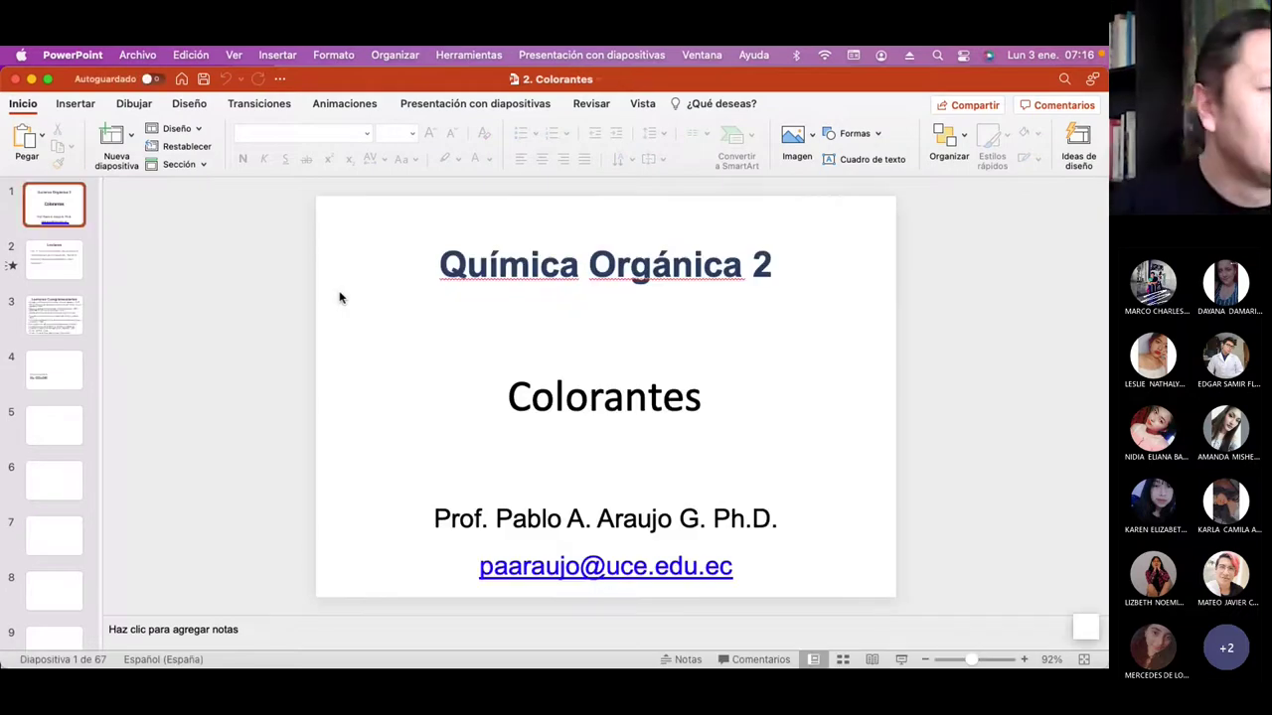
- Look through the closing slides of the Colorantes presentation, including Azul de Timol, and return to the beginning of the slide list
scroll(50, 398, "down", 5)
scroll(50, 407, "down", 20)
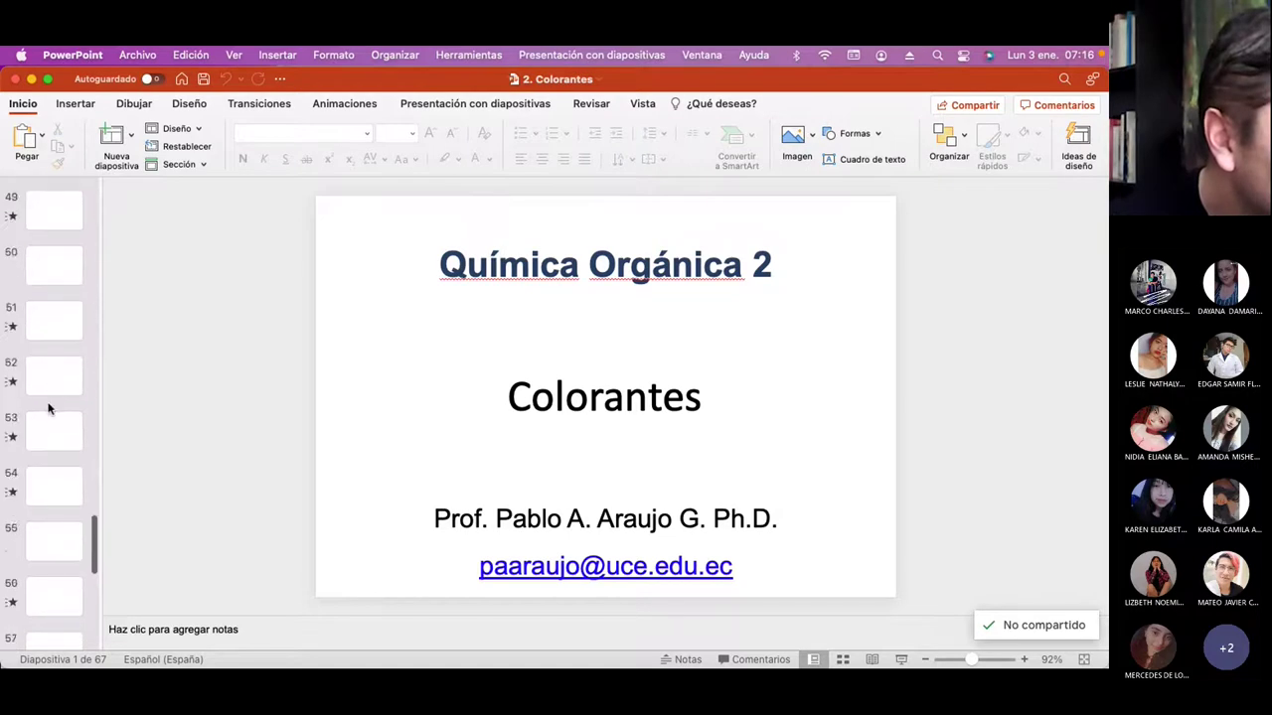
left_click(55, 614)
left_click(58, 571)
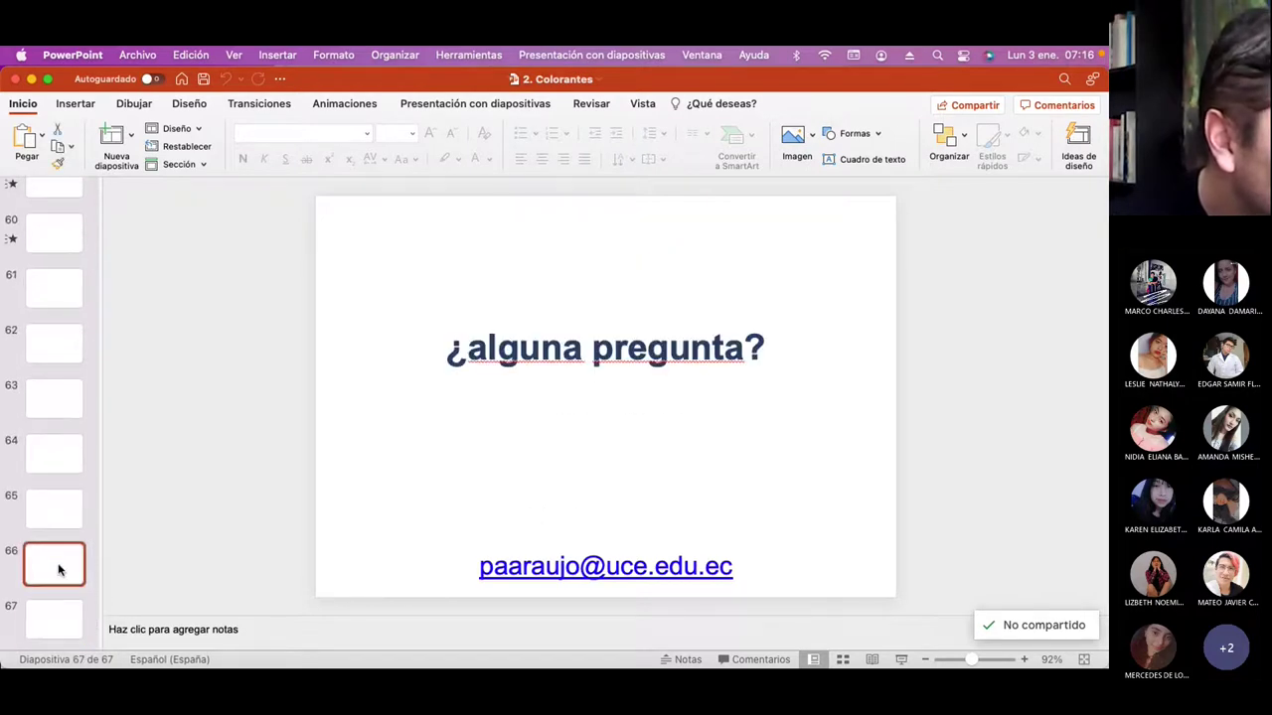
left_click(64, 519)
scroll(70, 524, "down", 1)
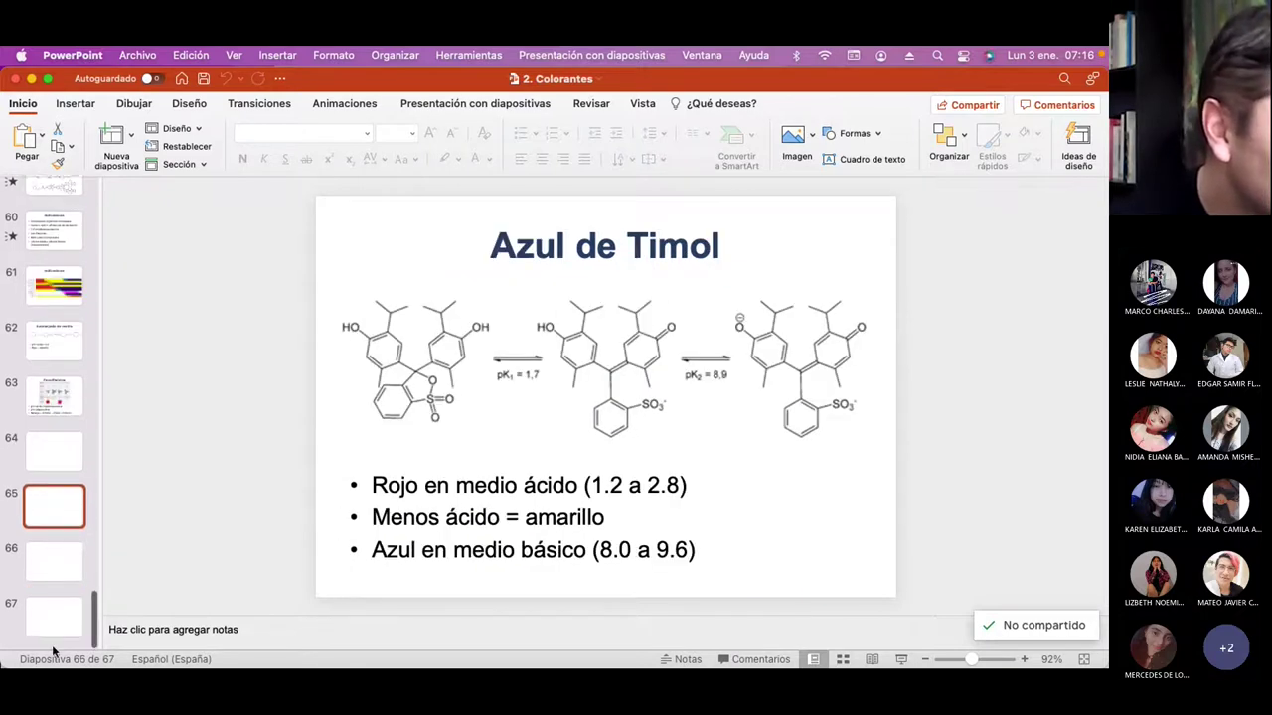
left_click(56, 611)
scroll(58, 624, "up", 5)
scroll(59, 624, "up", 20)
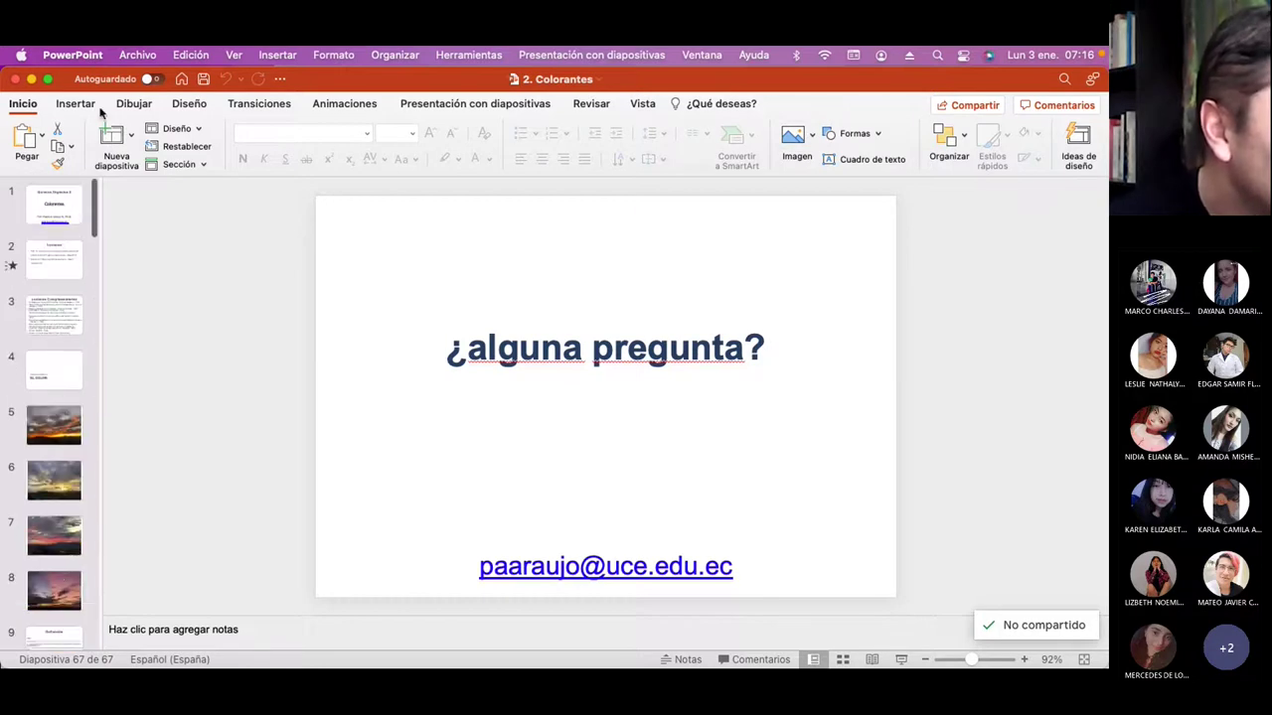
- Look at the Lecturas Complementarias slide and glance through the slides that follow it
left_click(53, 321)
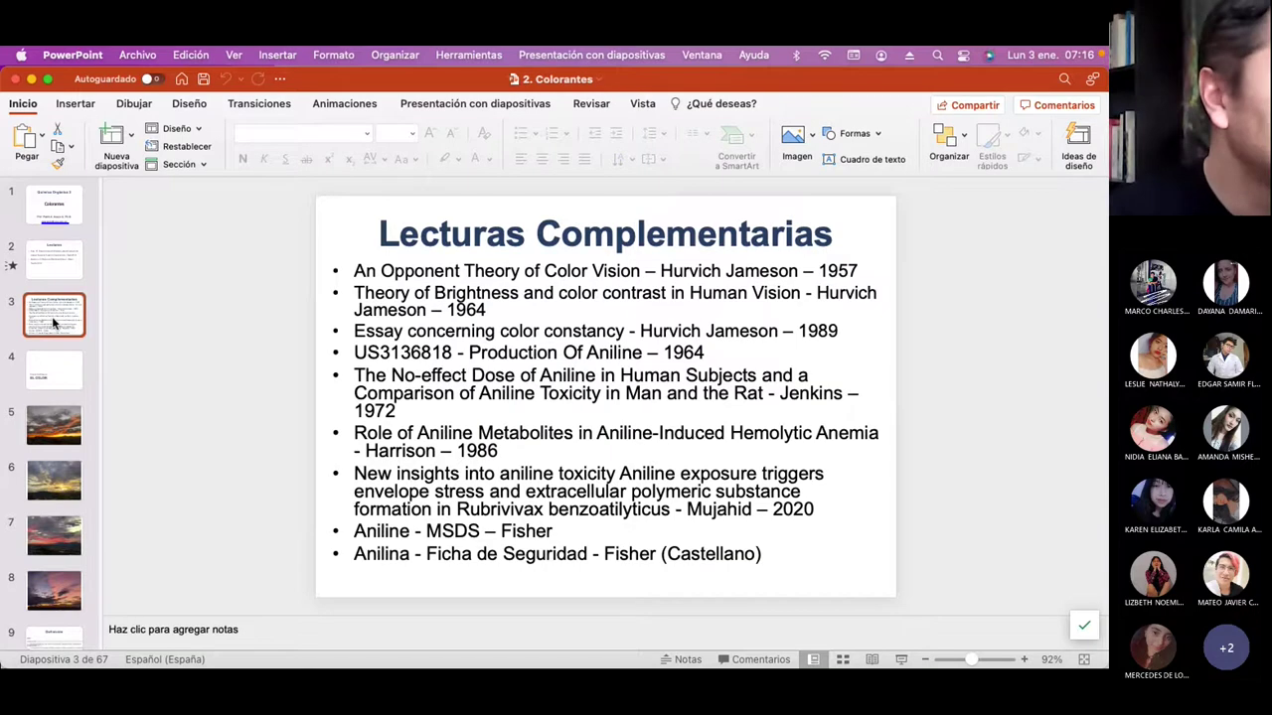
scroll(56, 333, "down", 5)
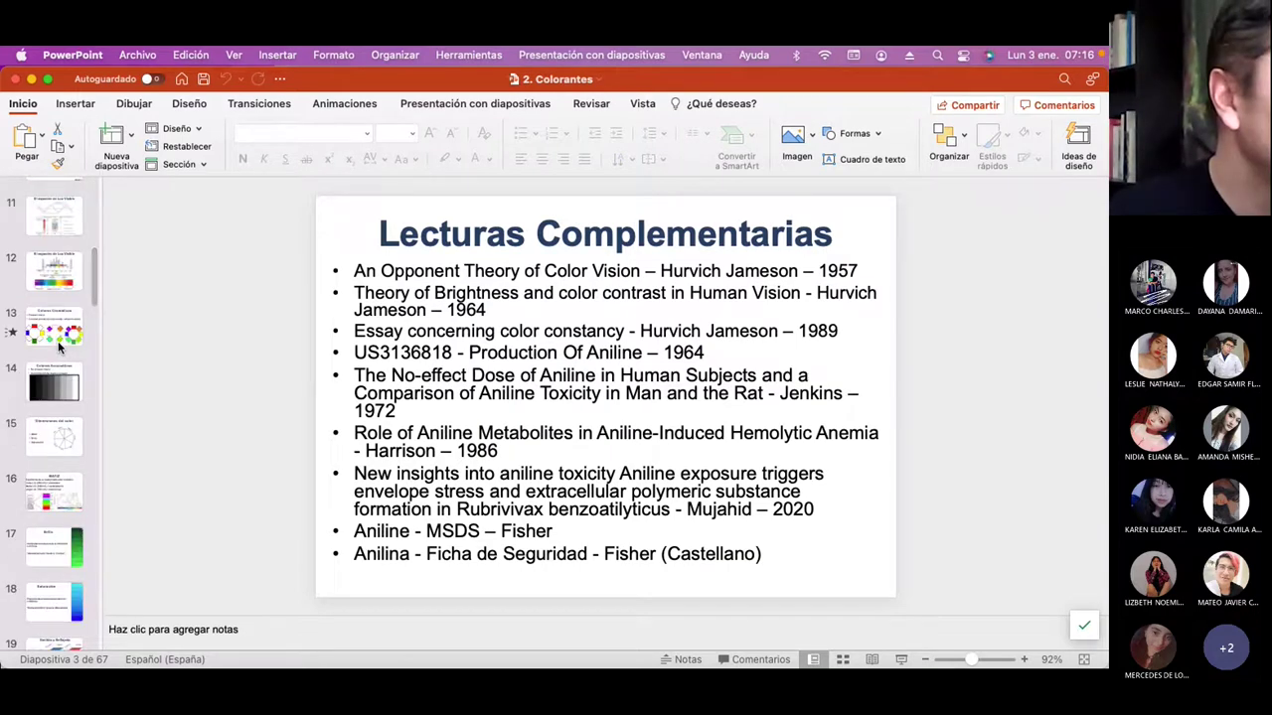
scroll(57, 341, "up", 5)
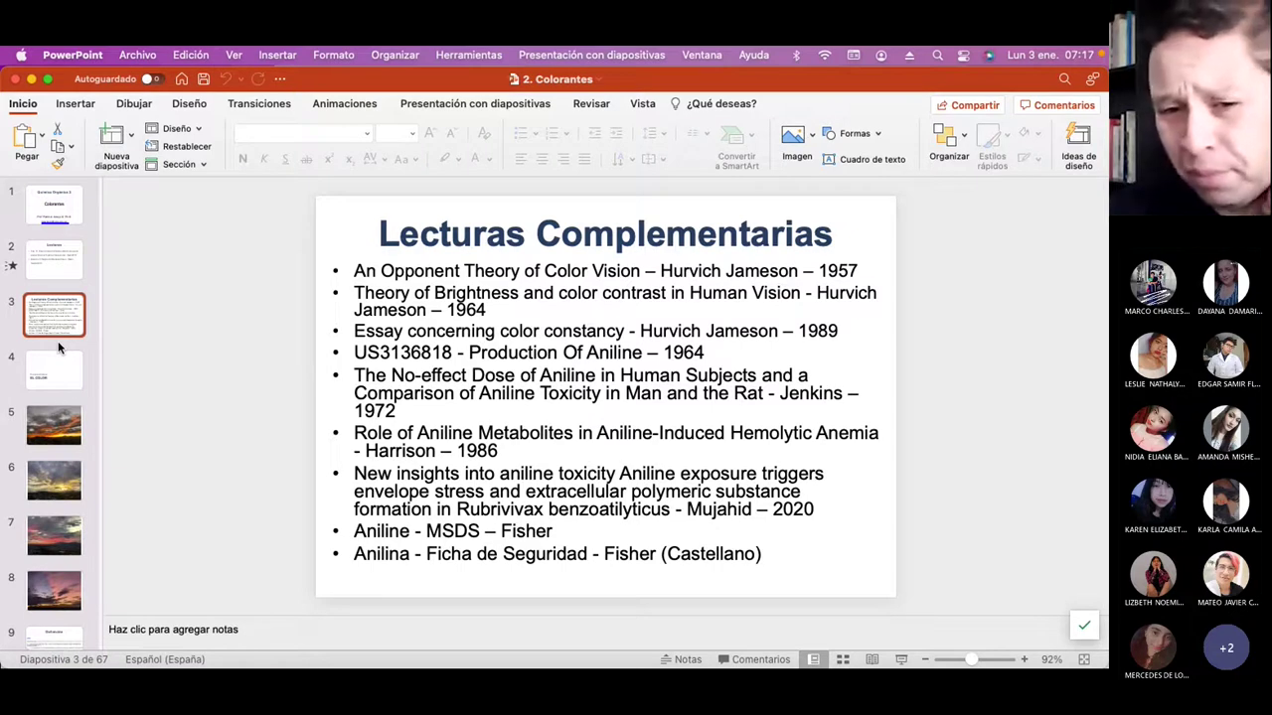
- Start saving all slides of the Colorantes presentation as a PDF from the print settings
left_click(129, 57)
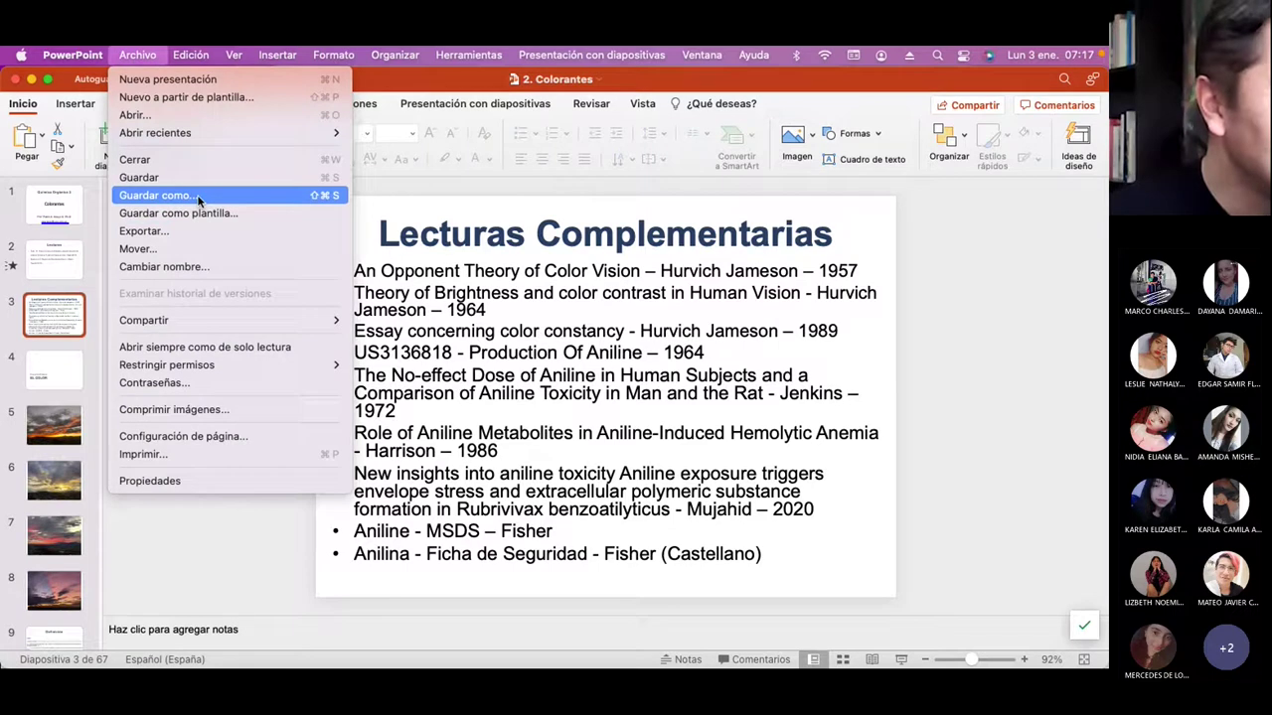
left_click(171, 455)
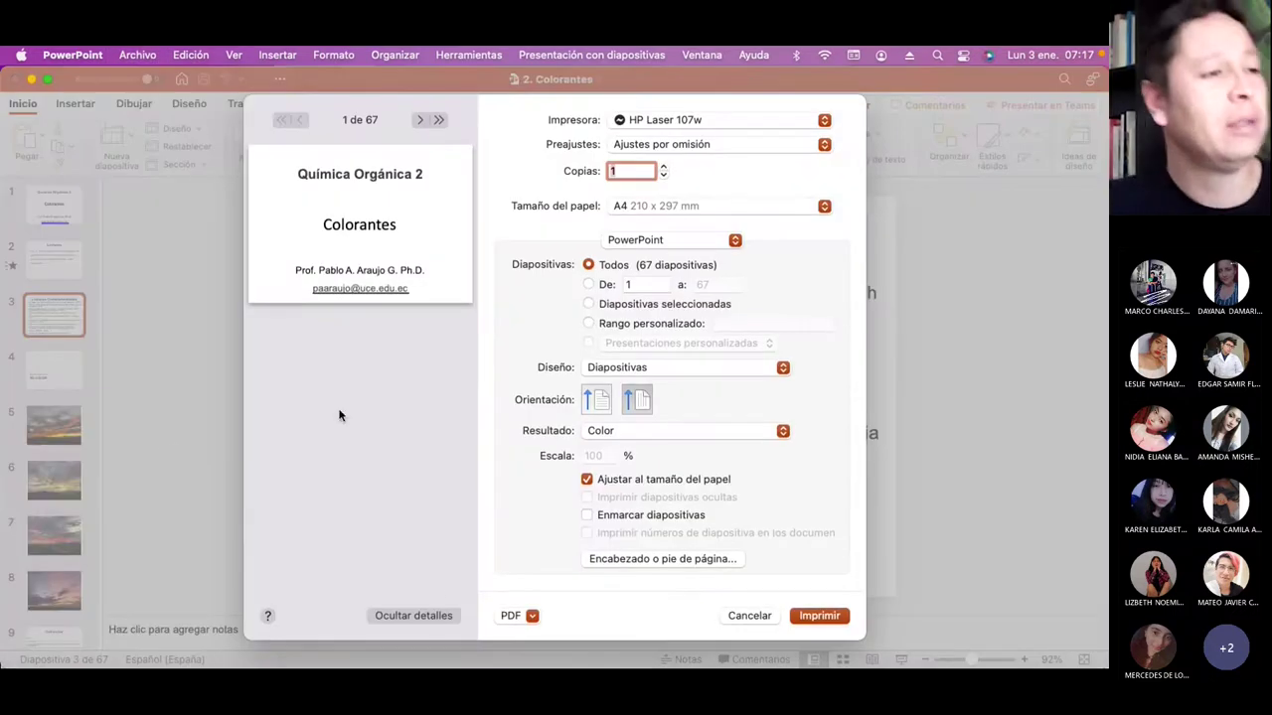
left_click(532, 617)
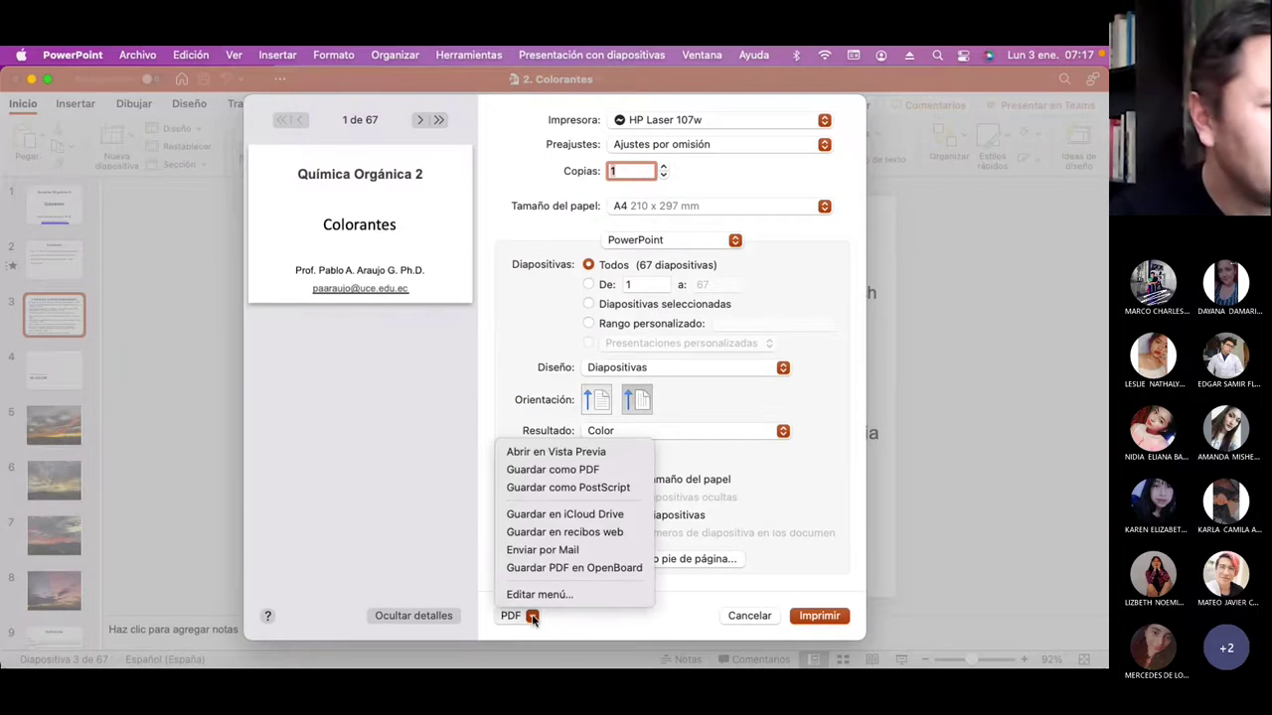
left_click(573, 470)
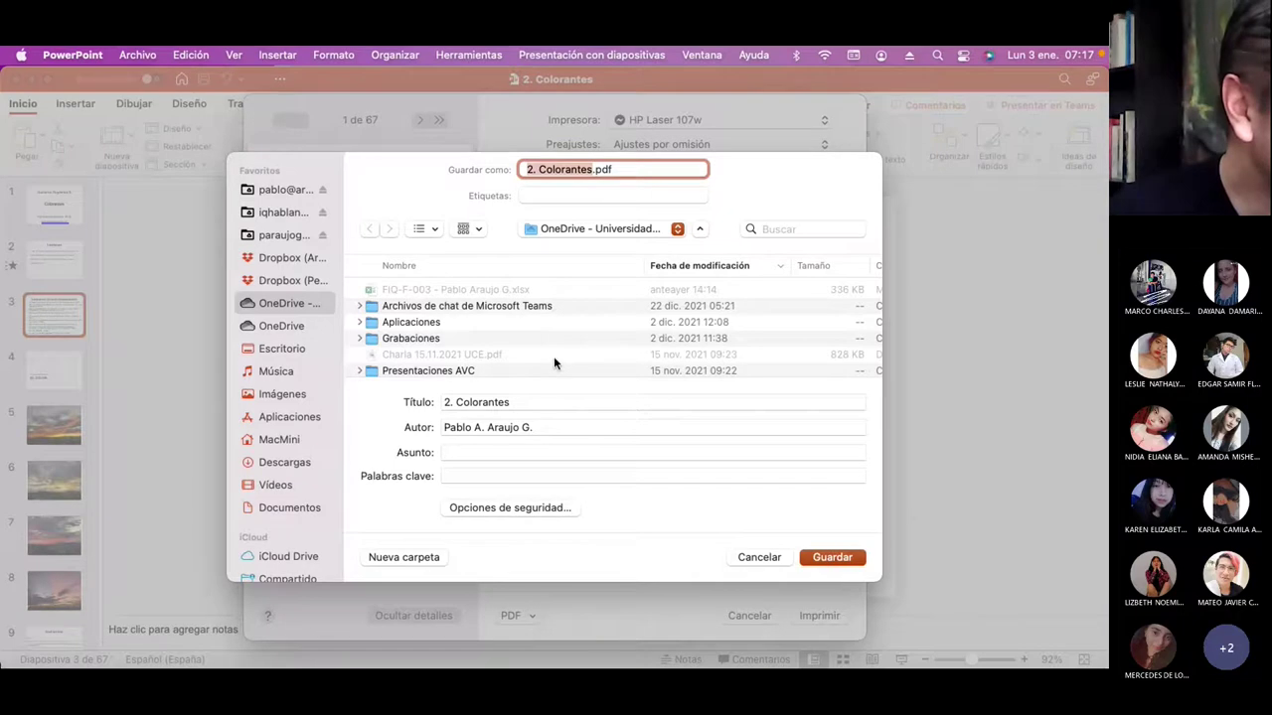
- Choose Mi unidad > UCE > Química Orgánica 3 > Clases in the personal Gmail account's Google Drive as the PDF's destination
scroll(454, 360, "down", 4)
scroll(454, 360, "down", 5)
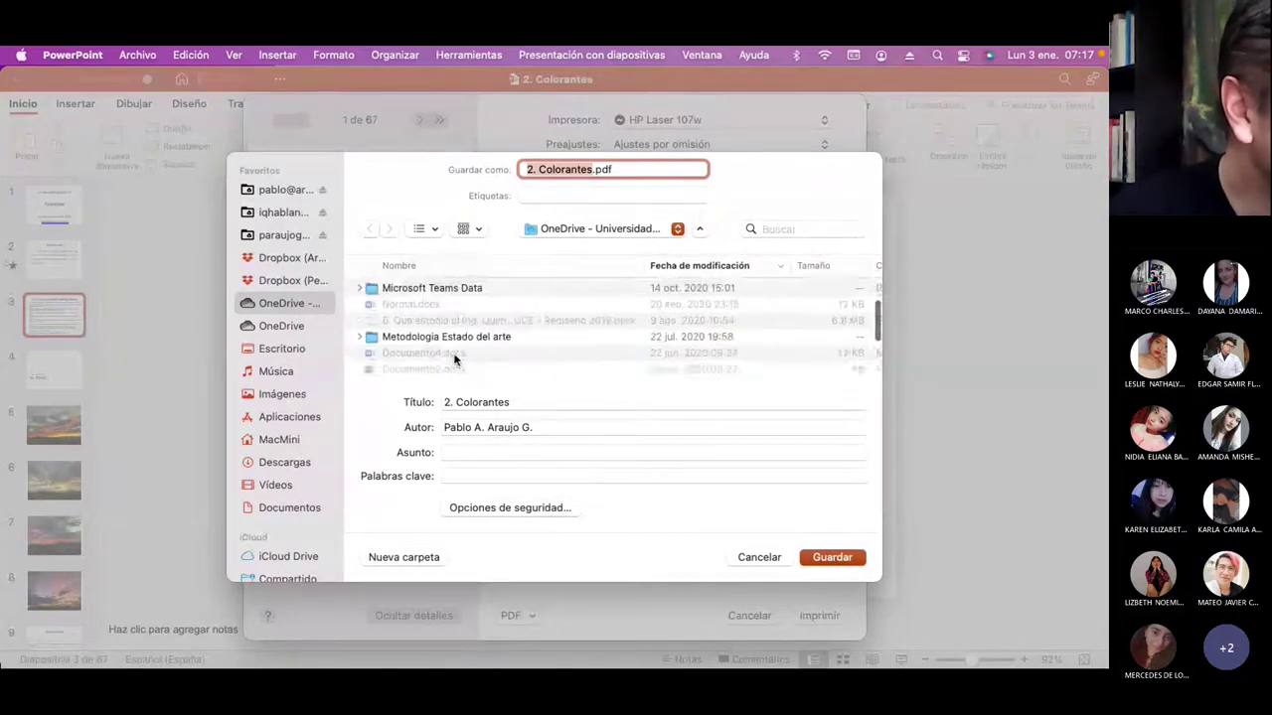
left_click(284, 235)
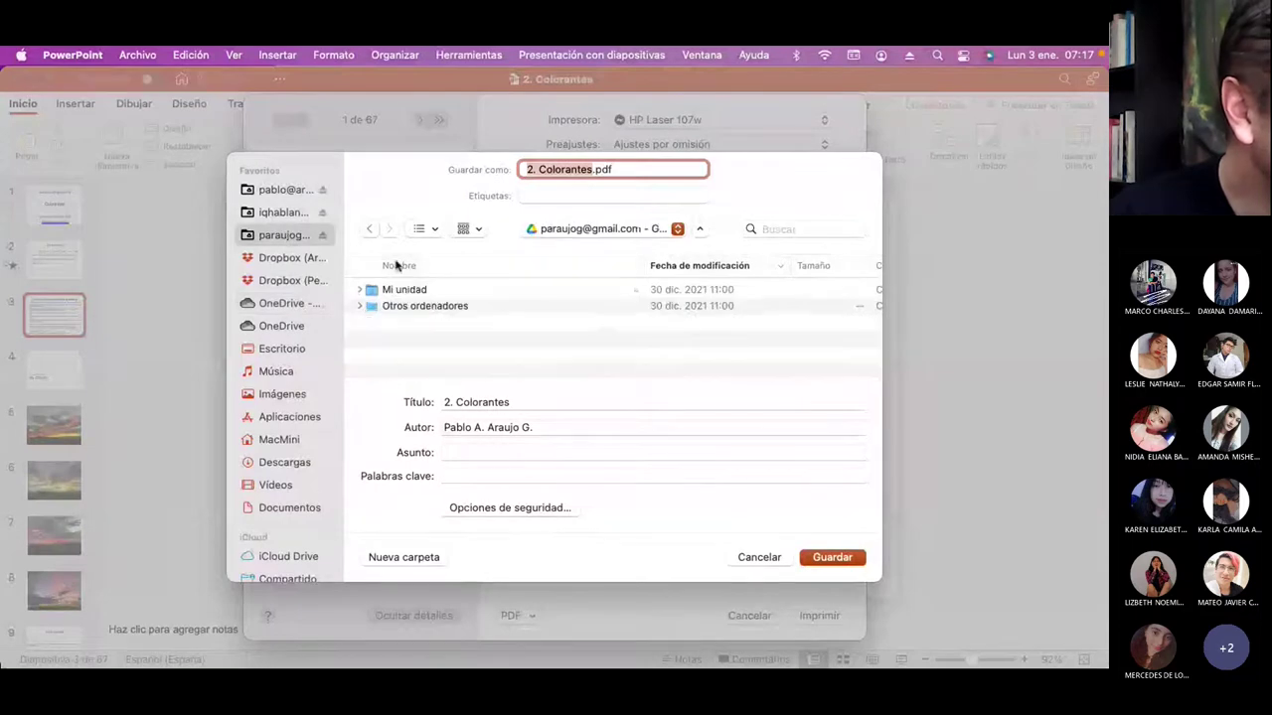
left_click(402, 291)
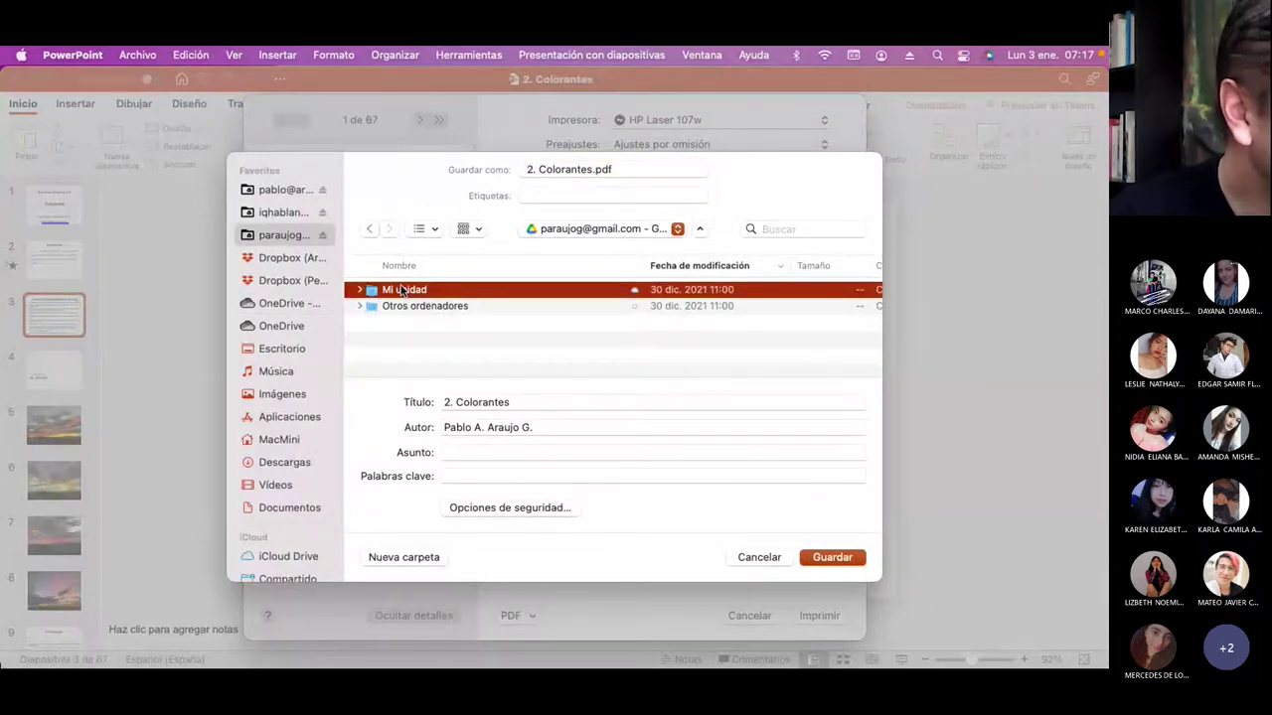
double_click(403, 290)
left_click(400, 290)
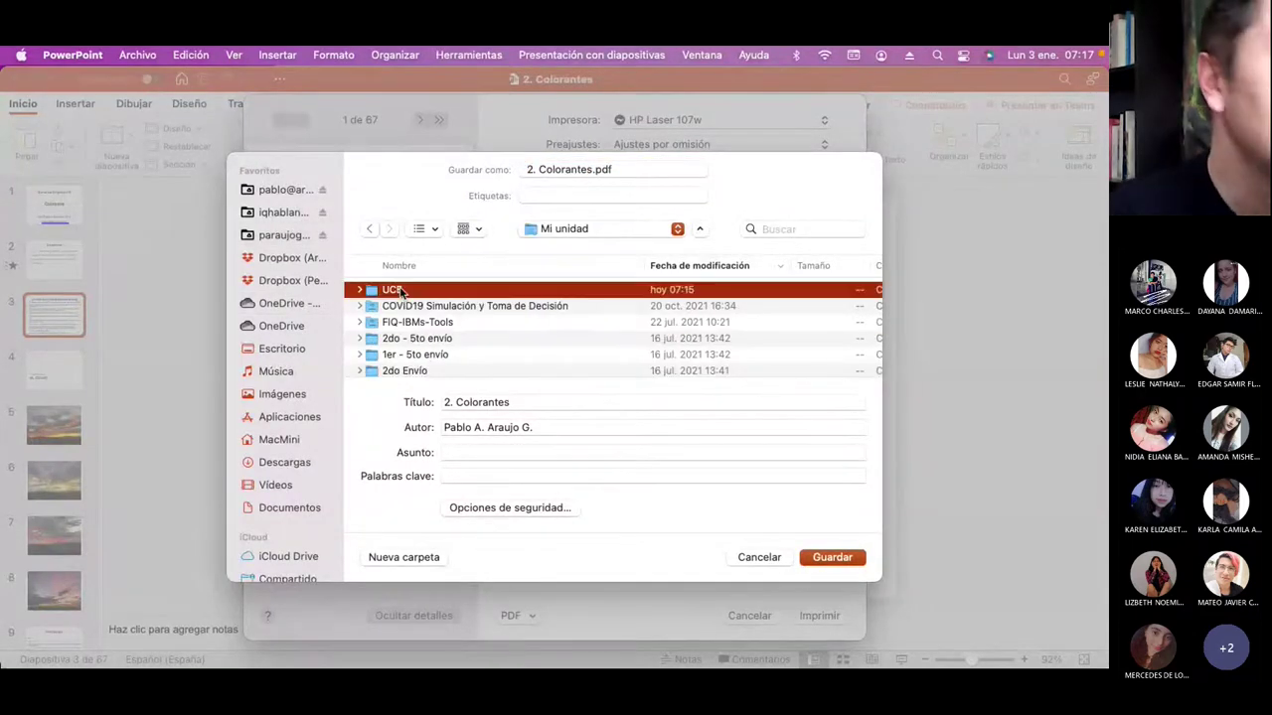
double_click(401, 290)
left_click(419, 323)
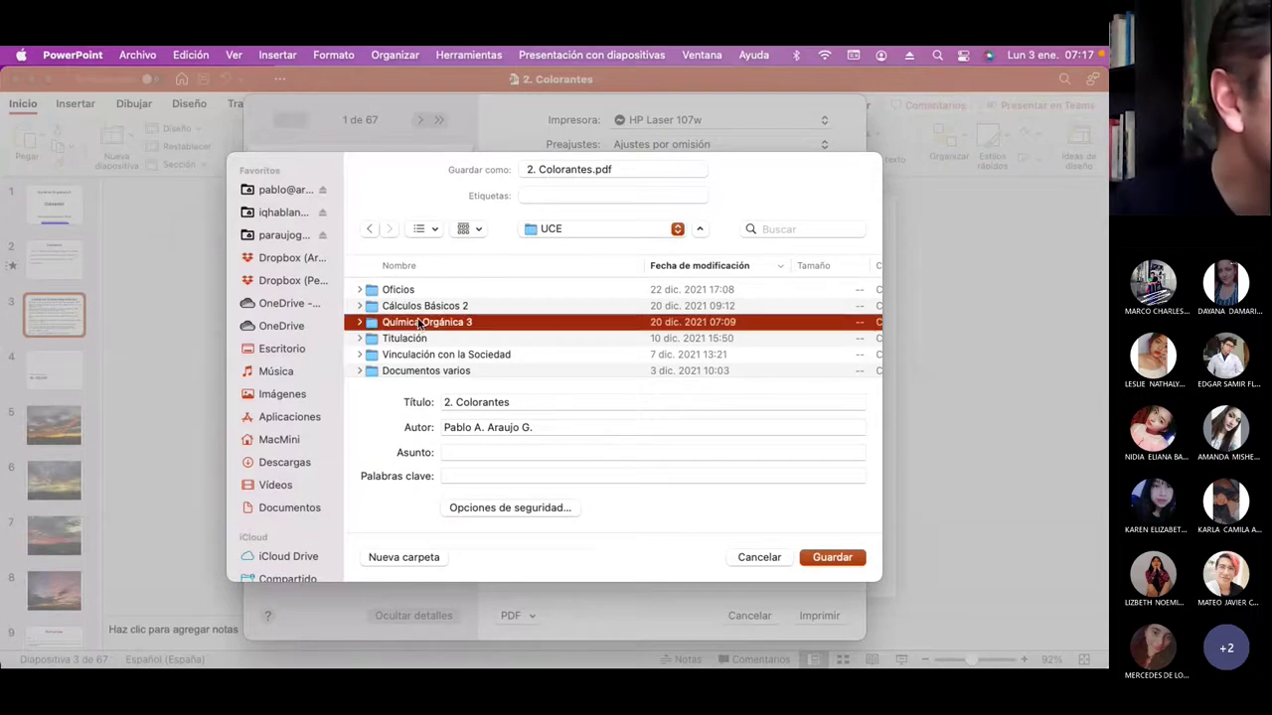
double_click(419, 323)
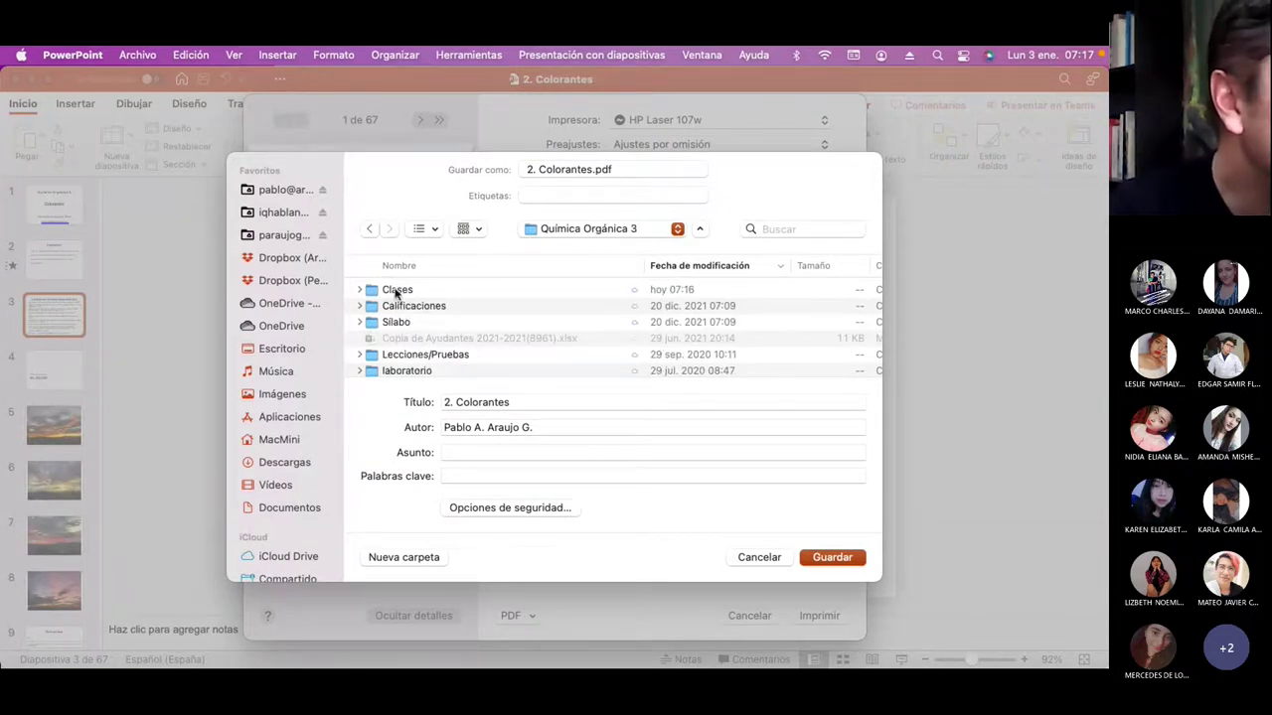
left_click(408, 291)
double_click(410, 291)
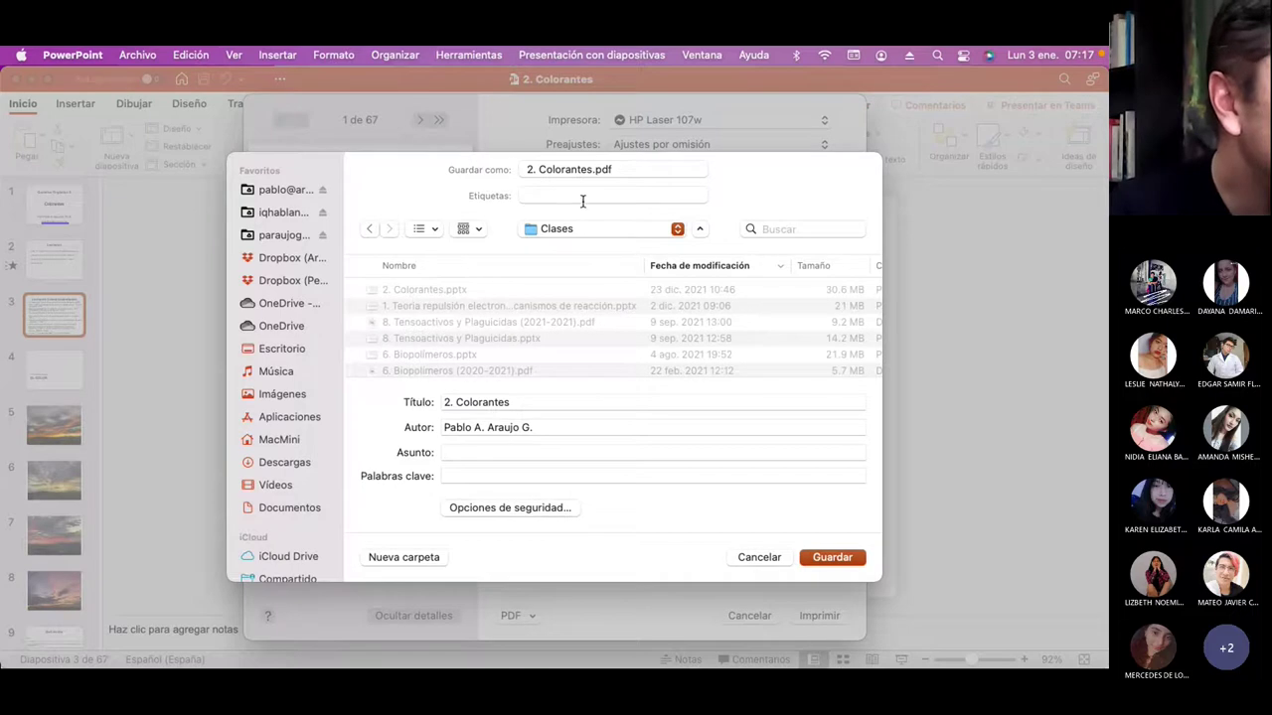
- Name the PDF file 2. Colorantes (2021-2022).pdf
left_click(591, 170)
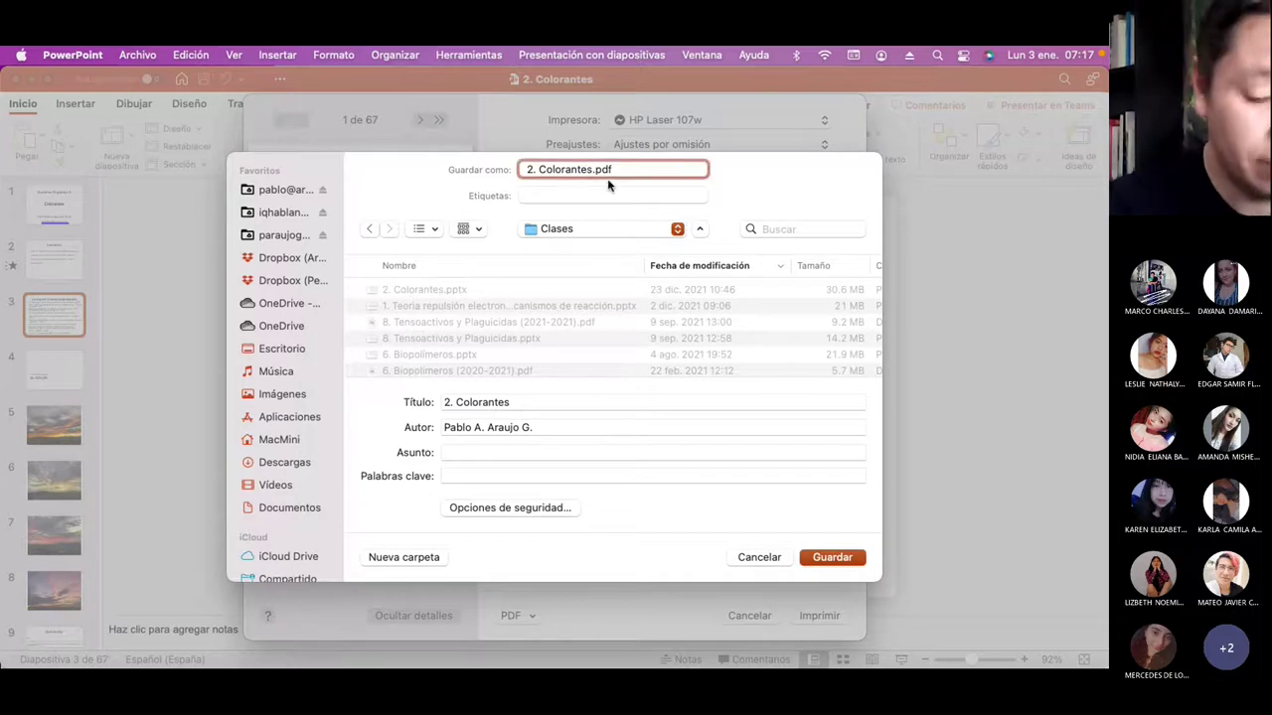
type("(2021")
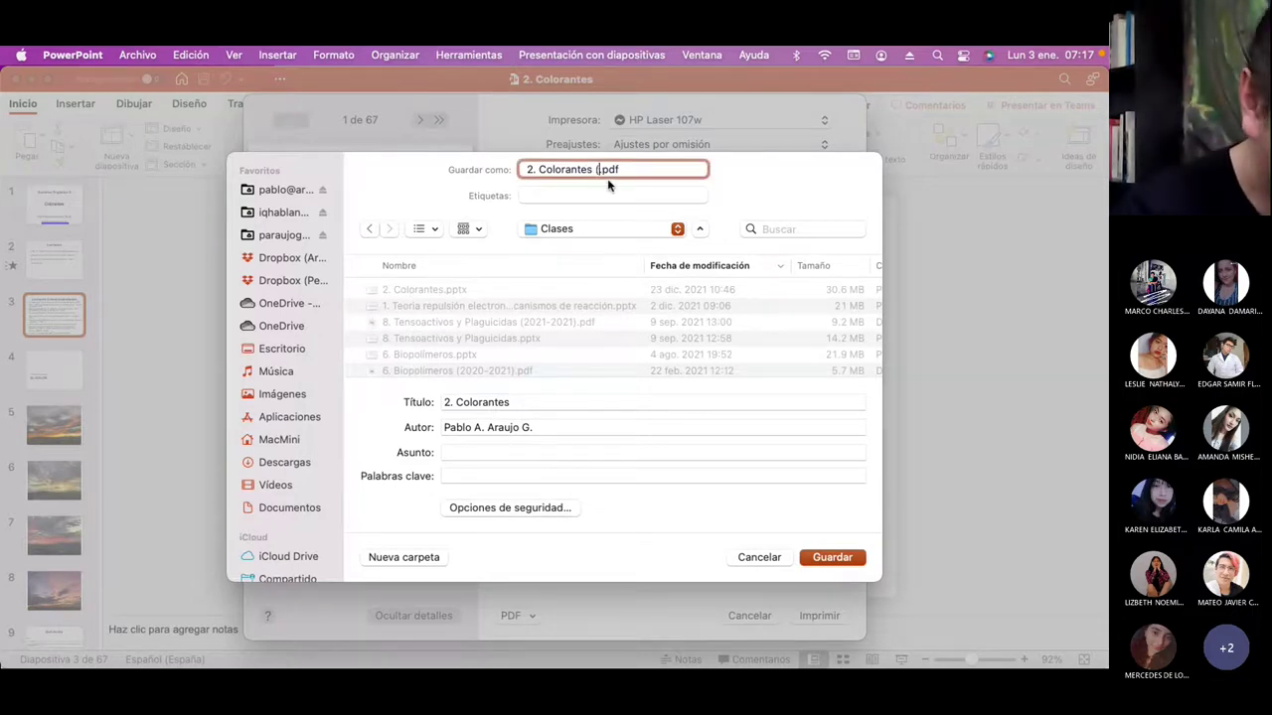
type("-2021)")
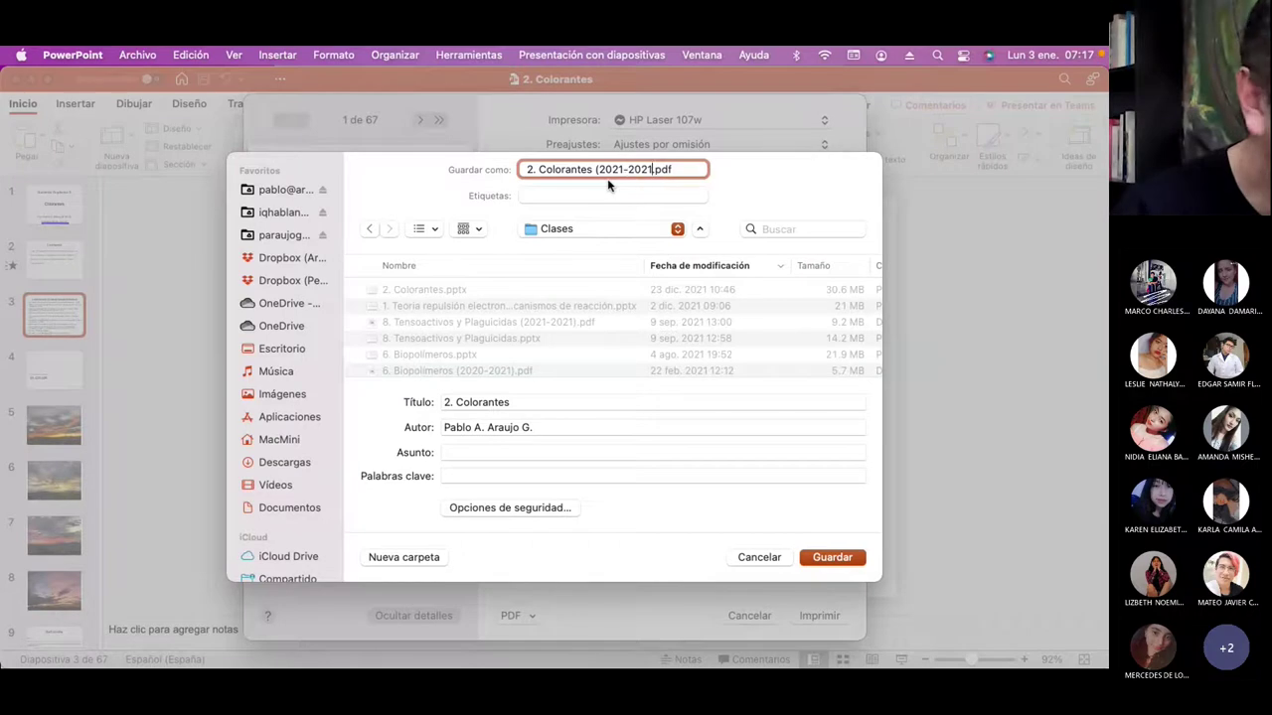
key("BackSpace")
type("2)")
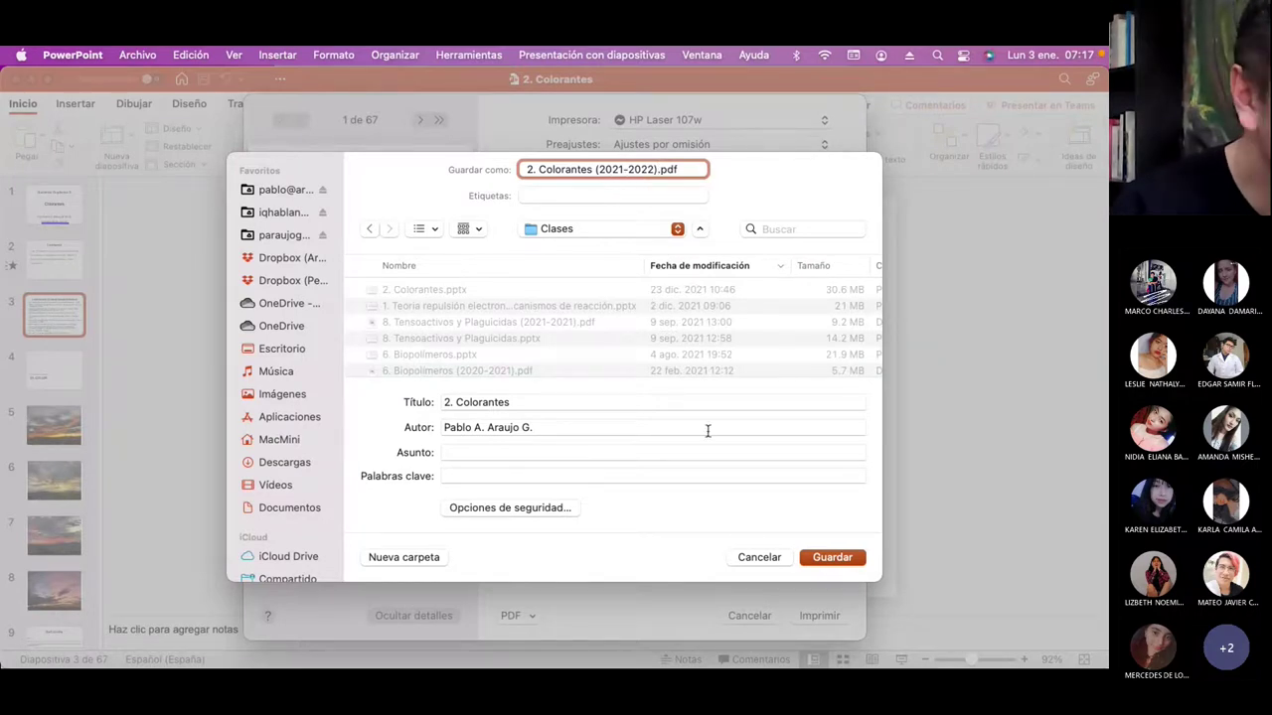
- Try to require a password for copying the PDF's text, images and other content, filling in the password and verification fields
left_click(529, 509)
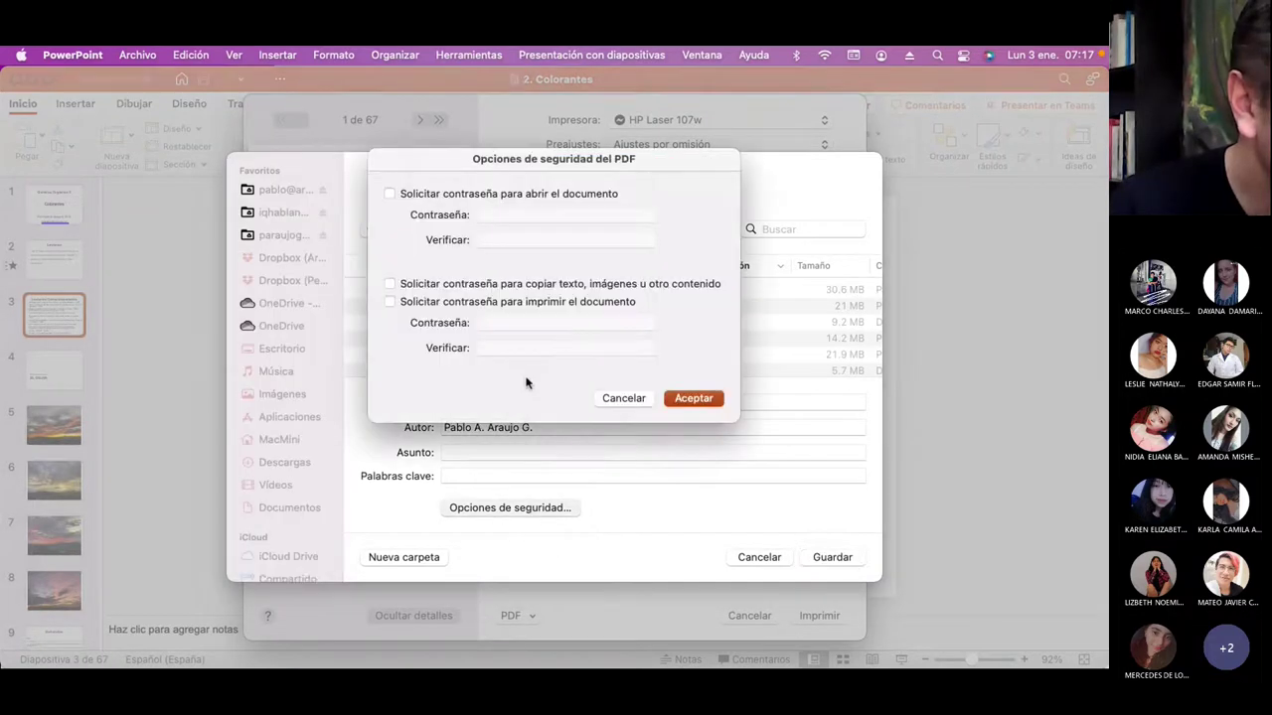
left_click(390, 284)
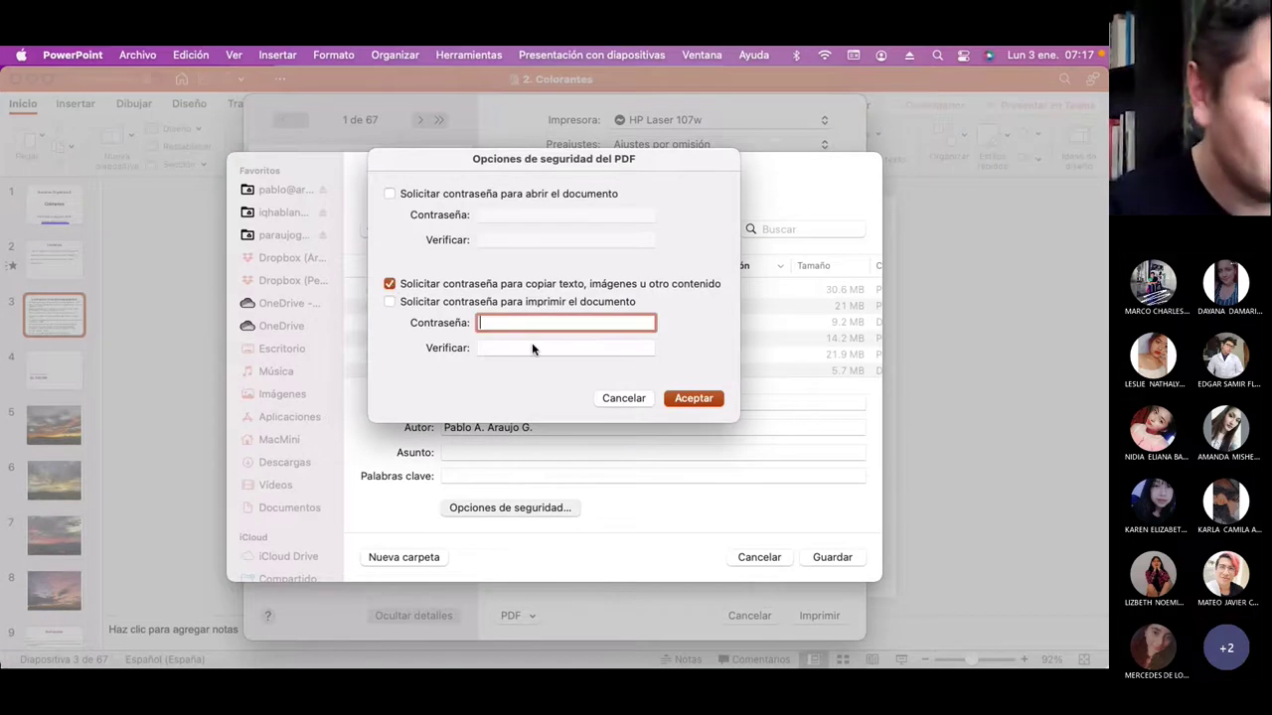
type("••••••••••••")
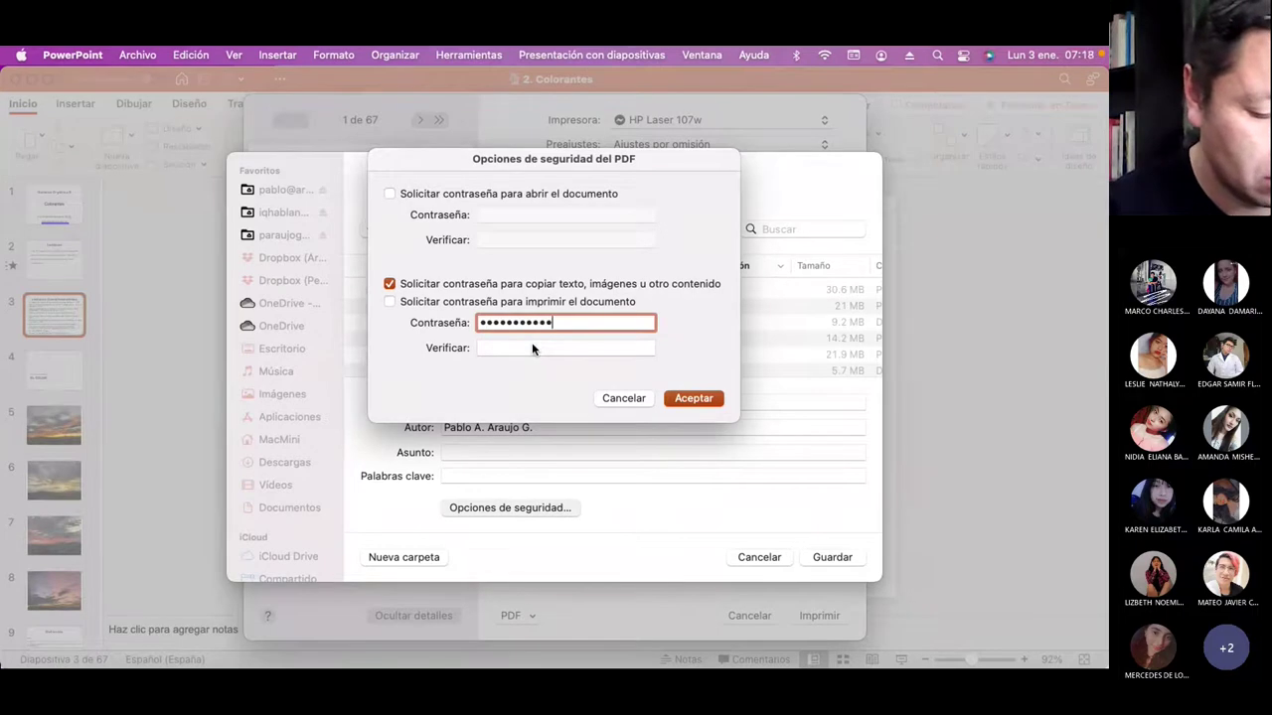
type("•••")
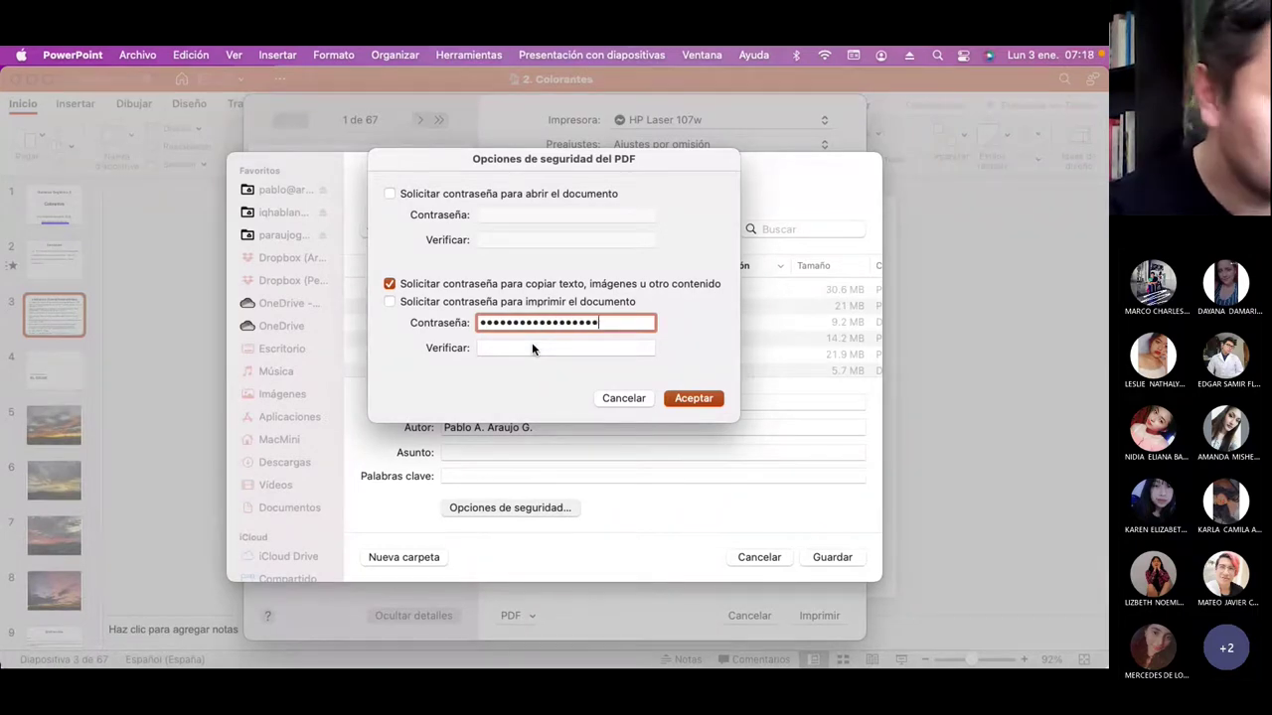
left_click(478, 353)
type("•••••••")
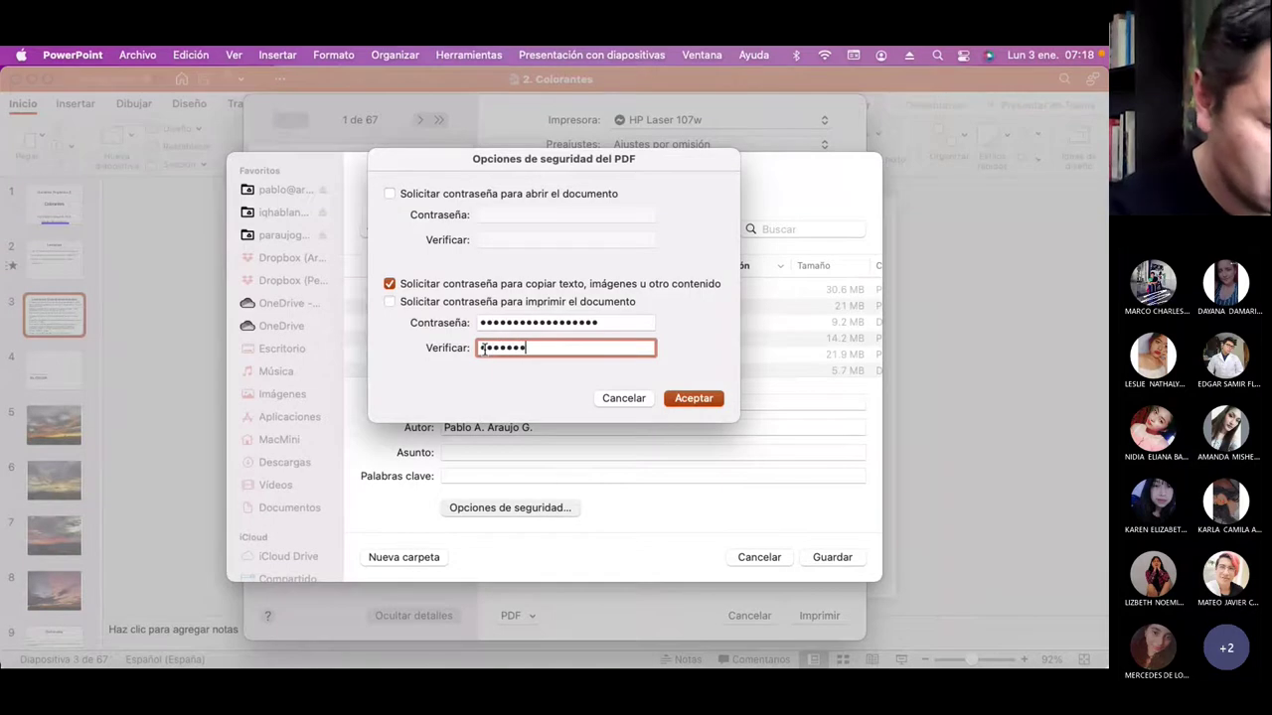
type("••••")
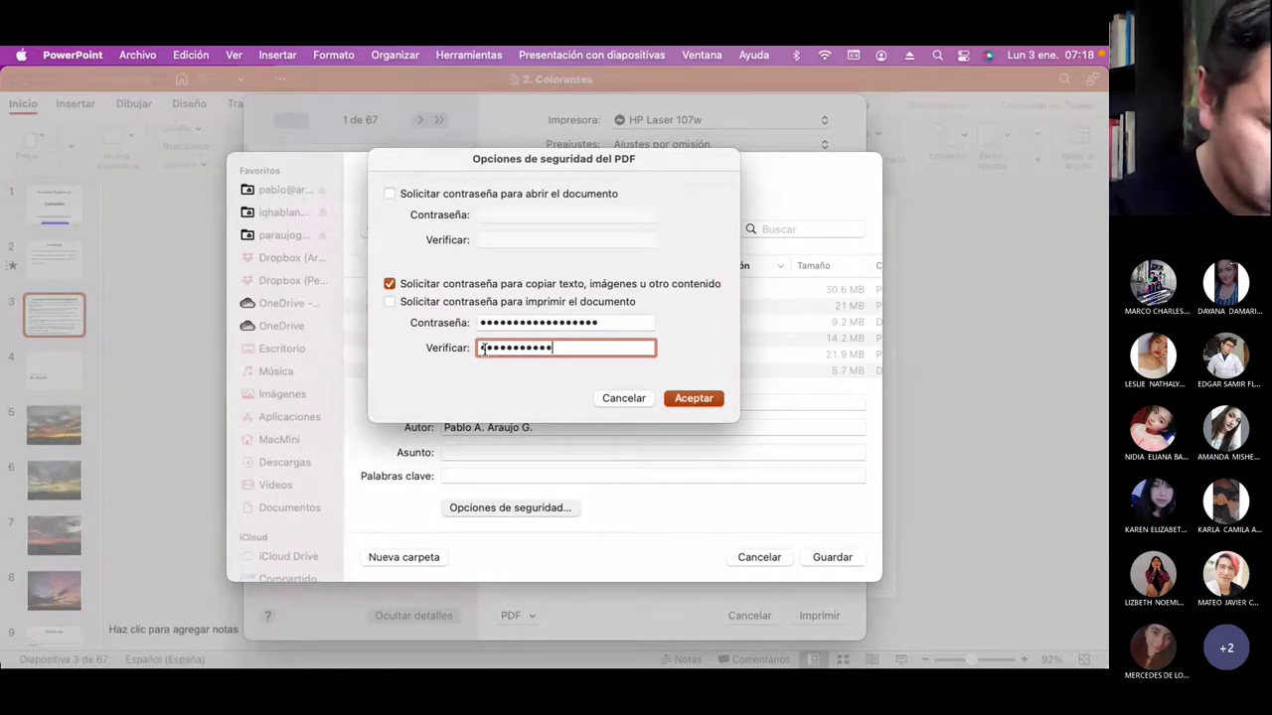
type("••••••")
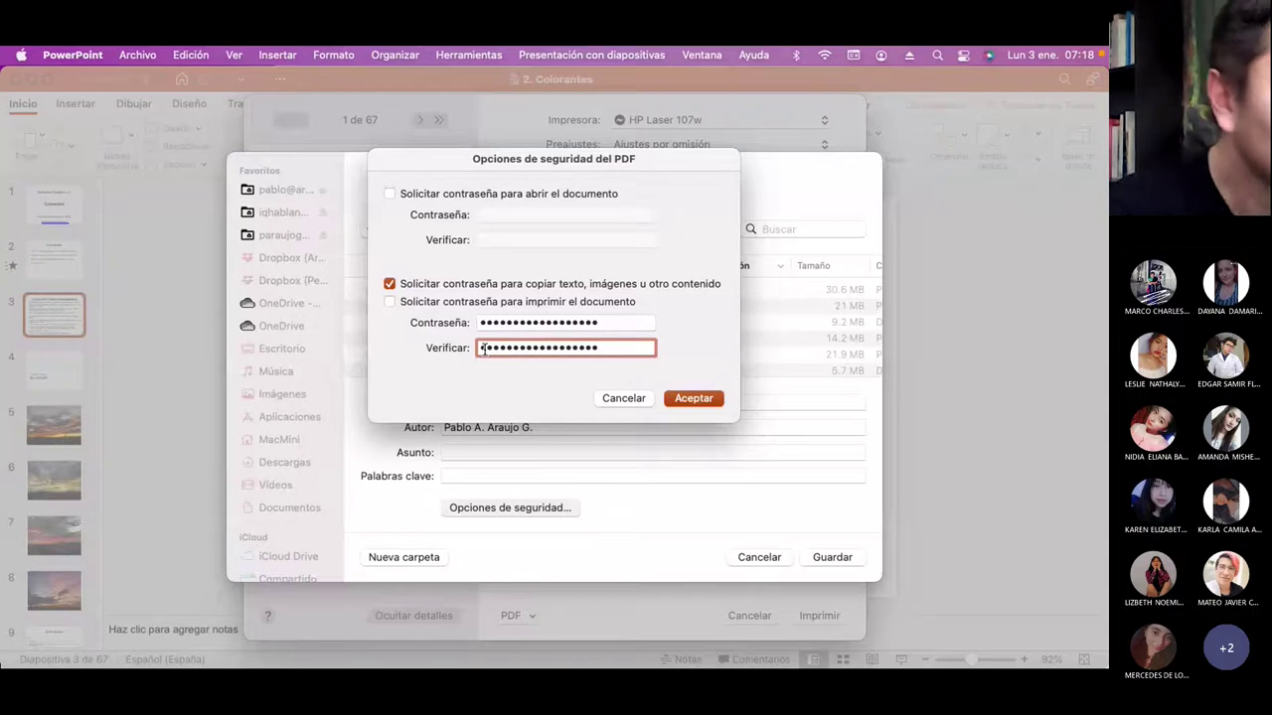
left_click(690, 398)
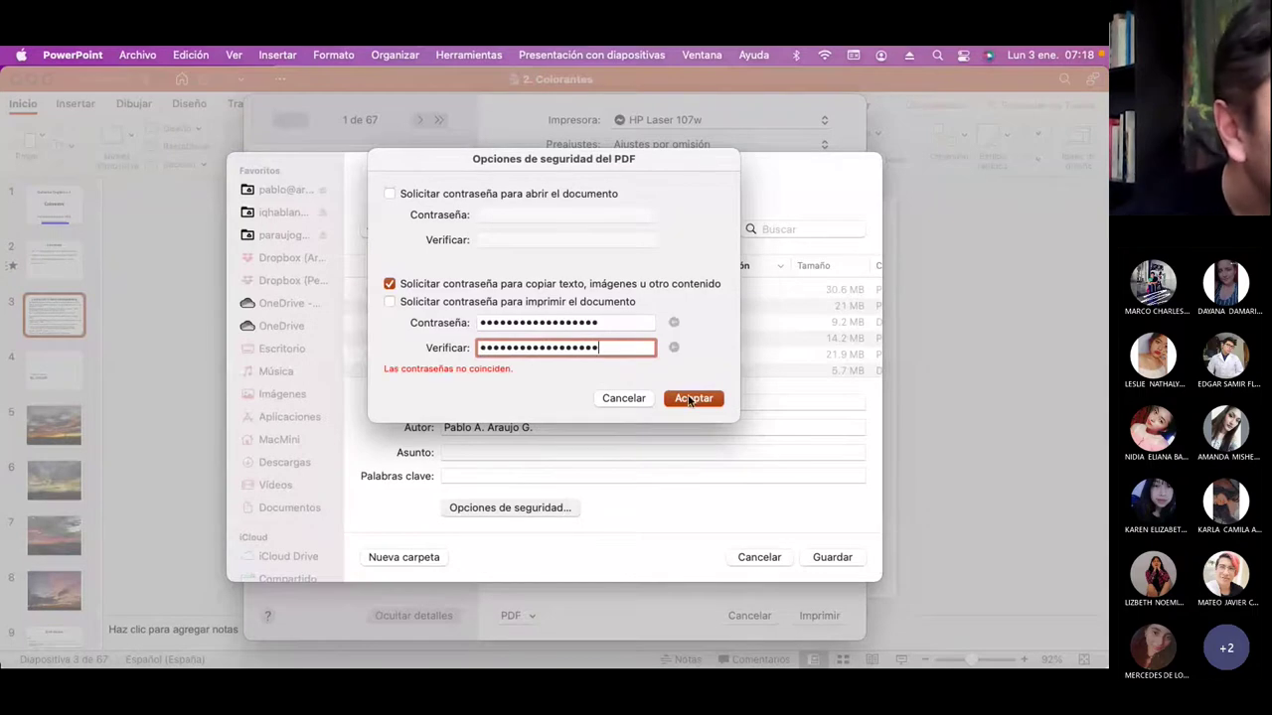
left_click(633, 399)
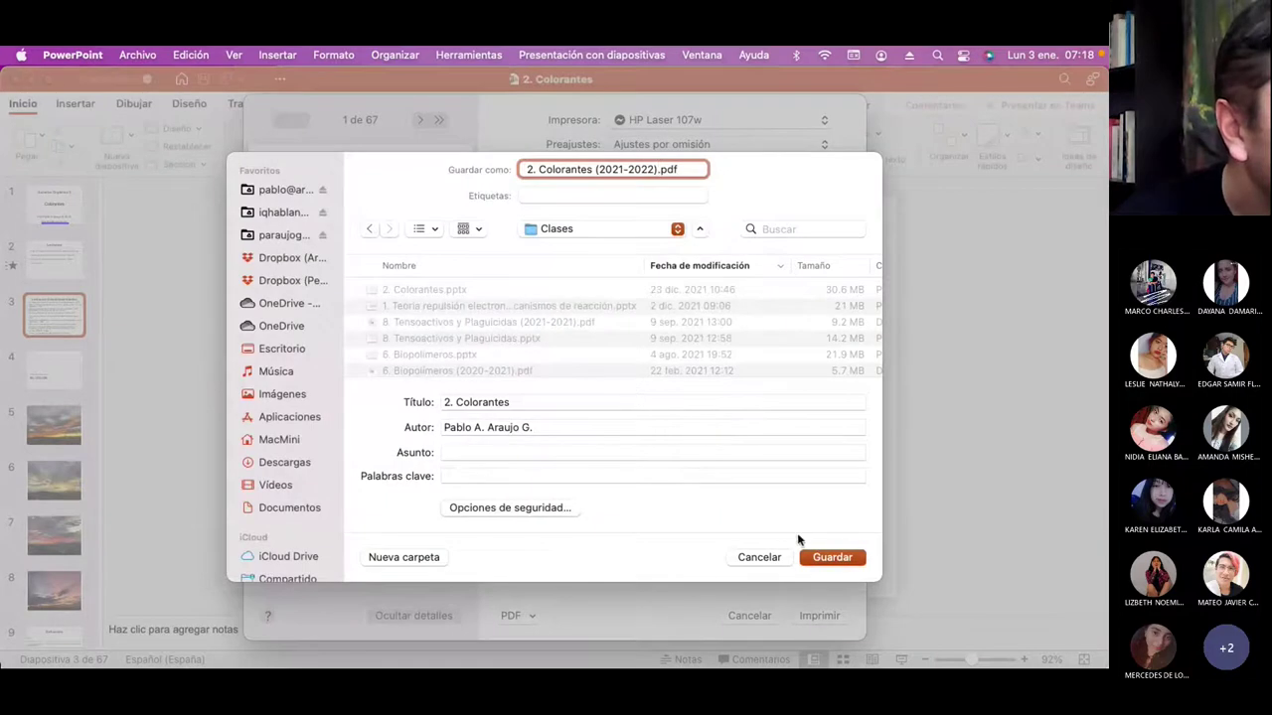
- Save the 2. Colorantes (2021-2022) PDF in the Clases folder without security options
left_click(846, 557)
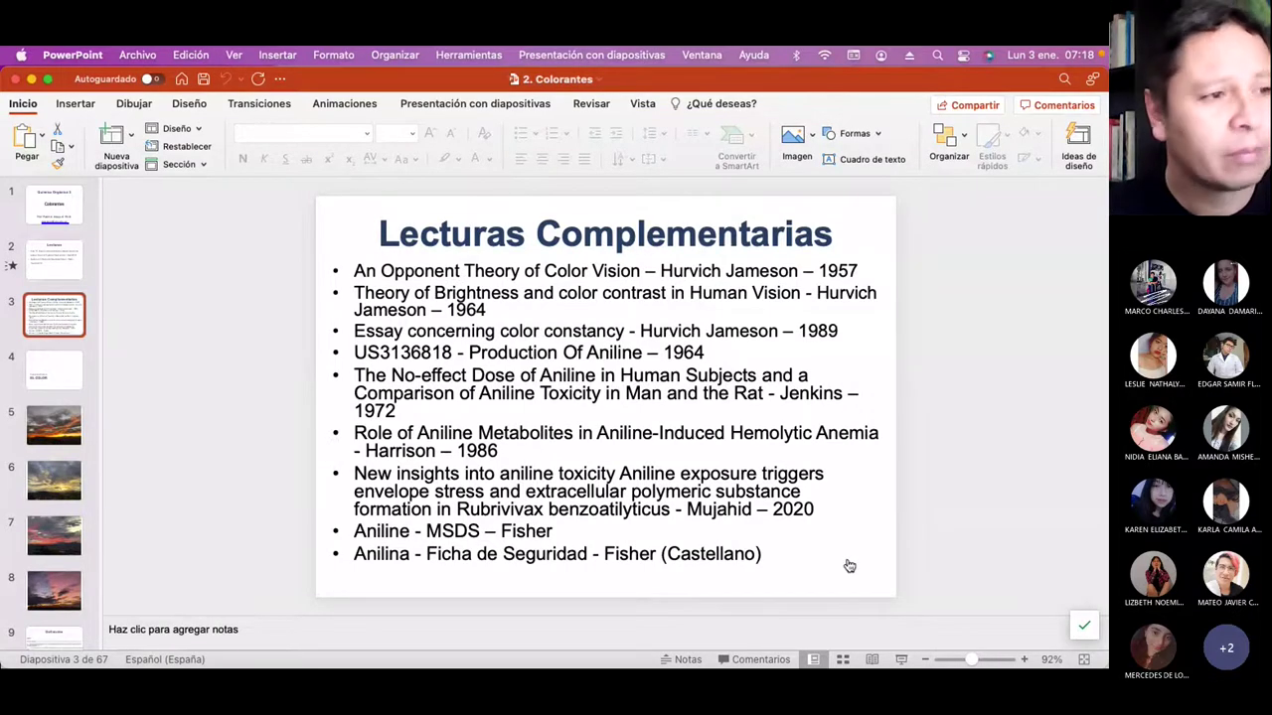
- Switch to Finder and open 3. Teñido de fibras.pptx from the Clases folder in PowerPoint
key("super+Tab")
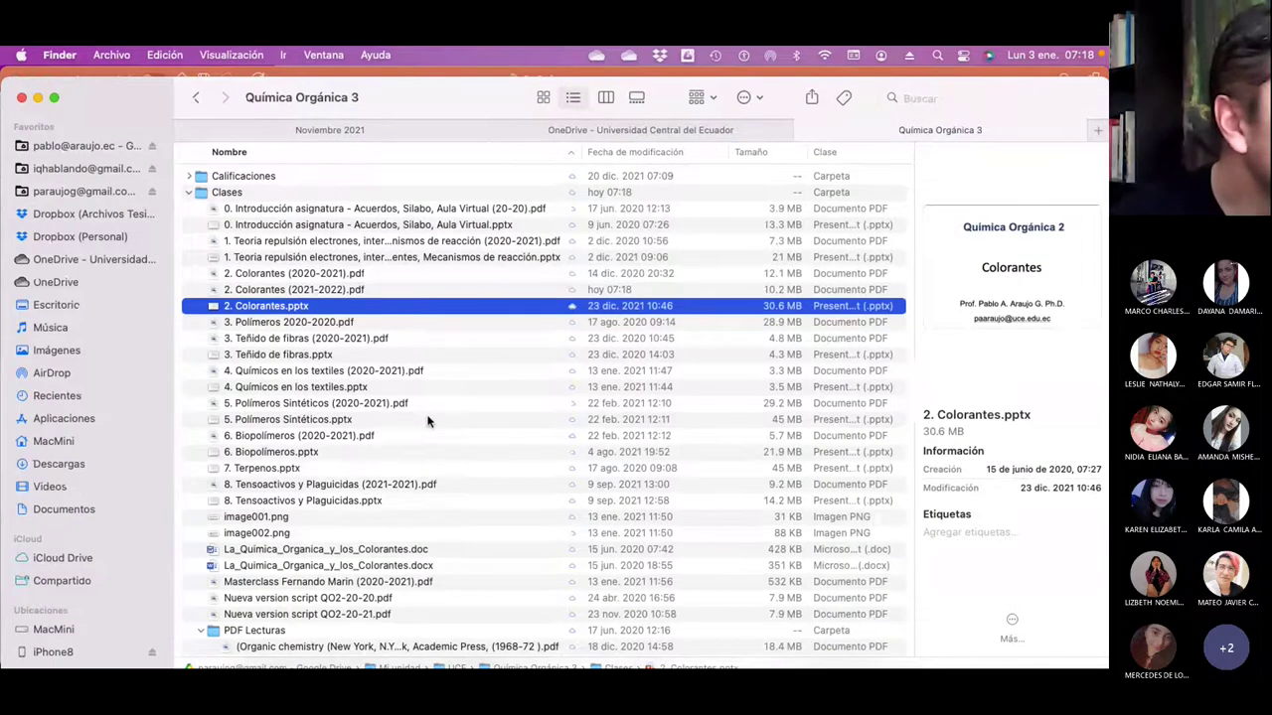
left_click(294, 358)
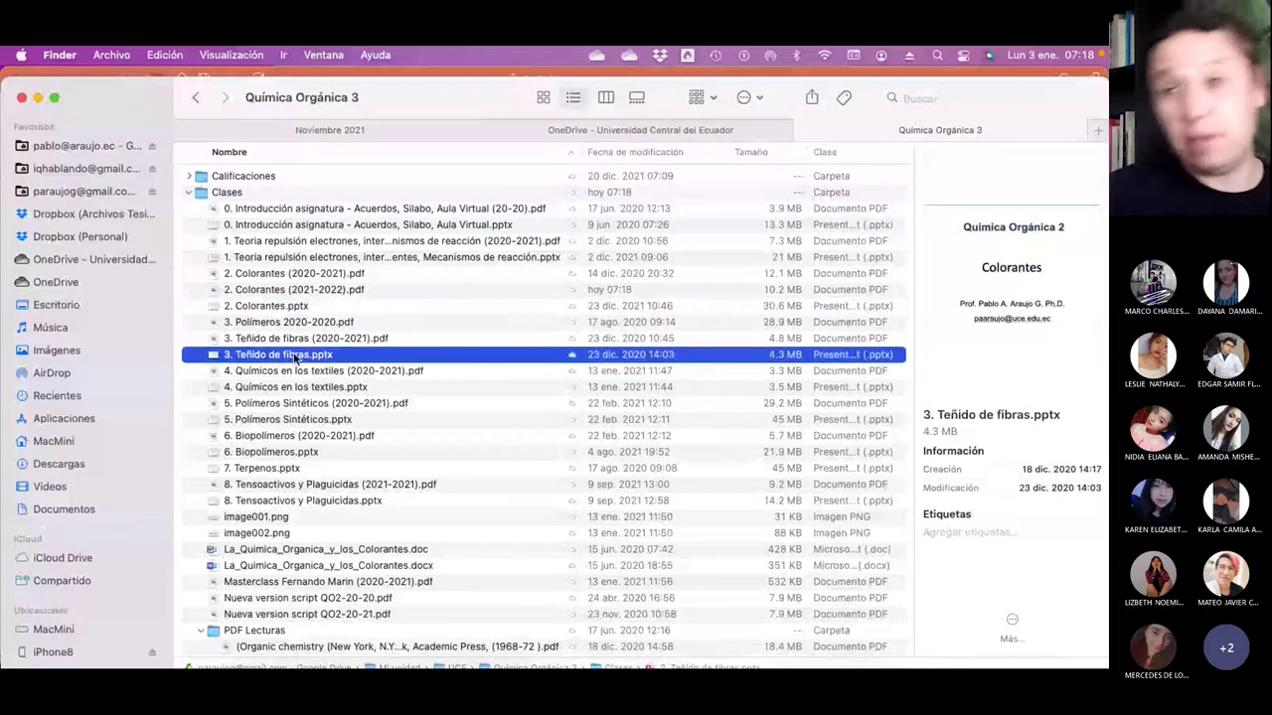
key("super+Tab")
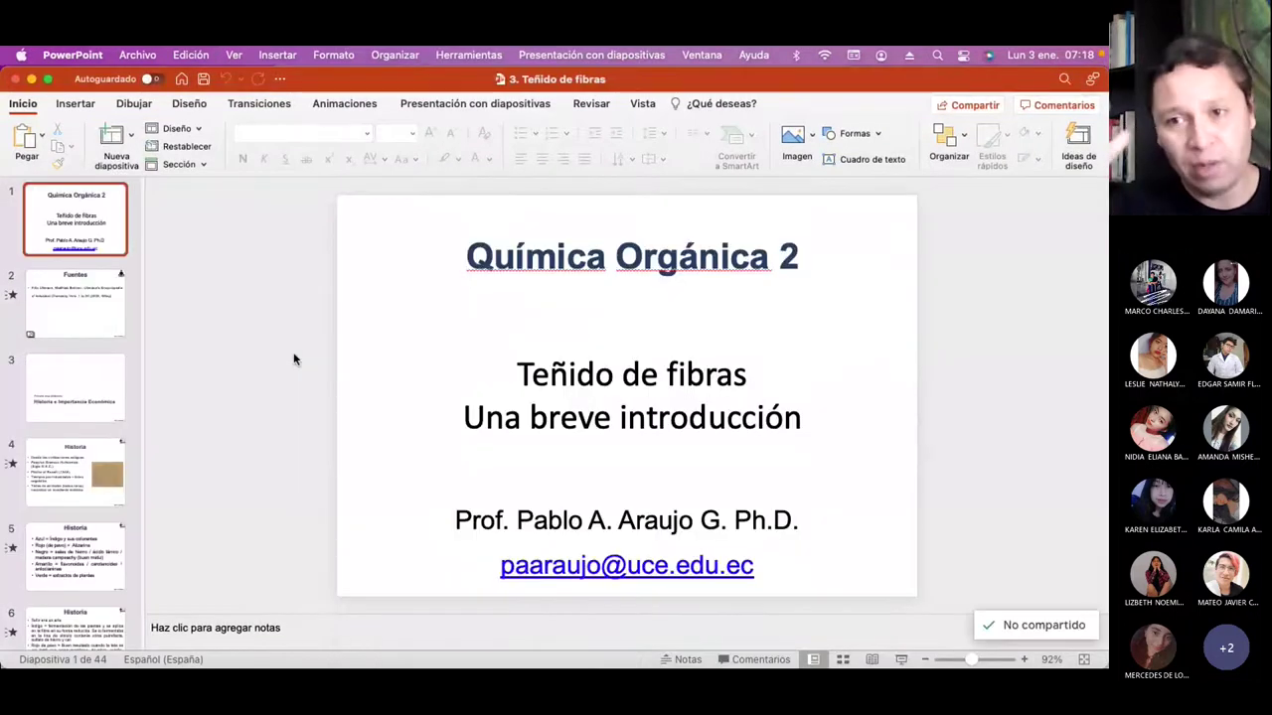
- Move the attendance register's browser window and the Química Orgánica 3 Finder window each to a new desktop of its own
key("ctrl+Up")
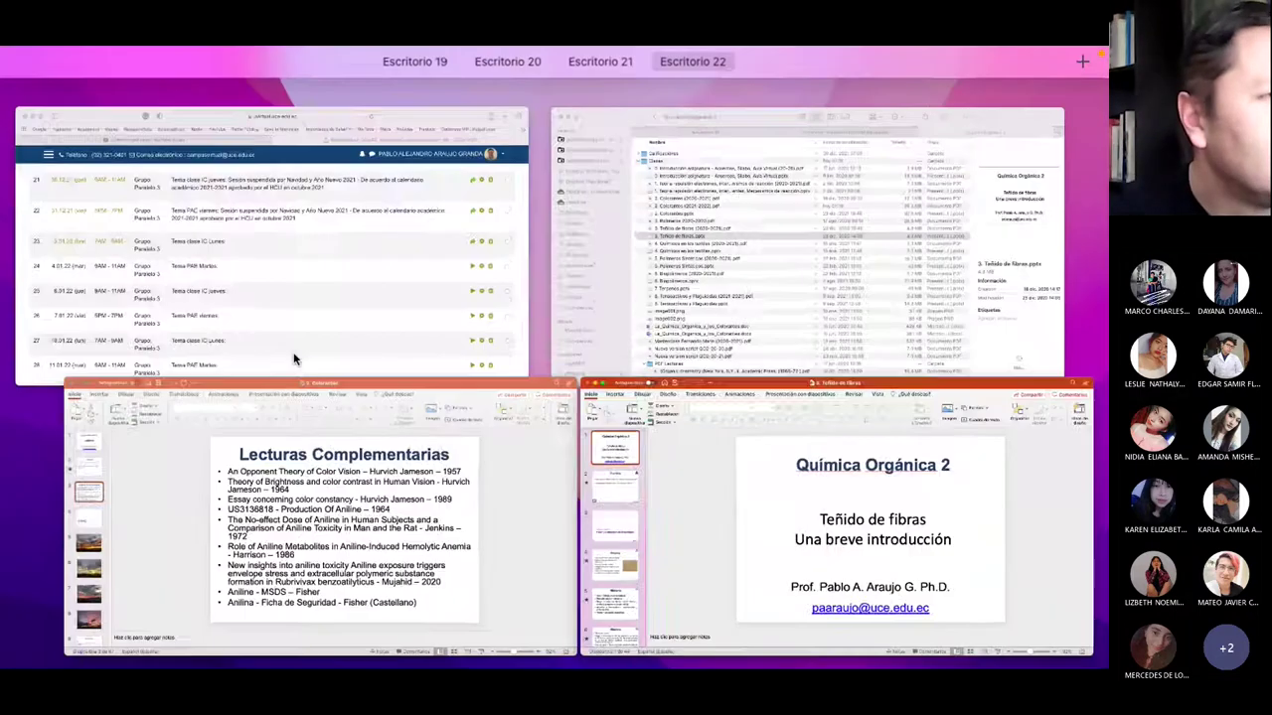
left_click_drag(417, 242, 1083, 110)
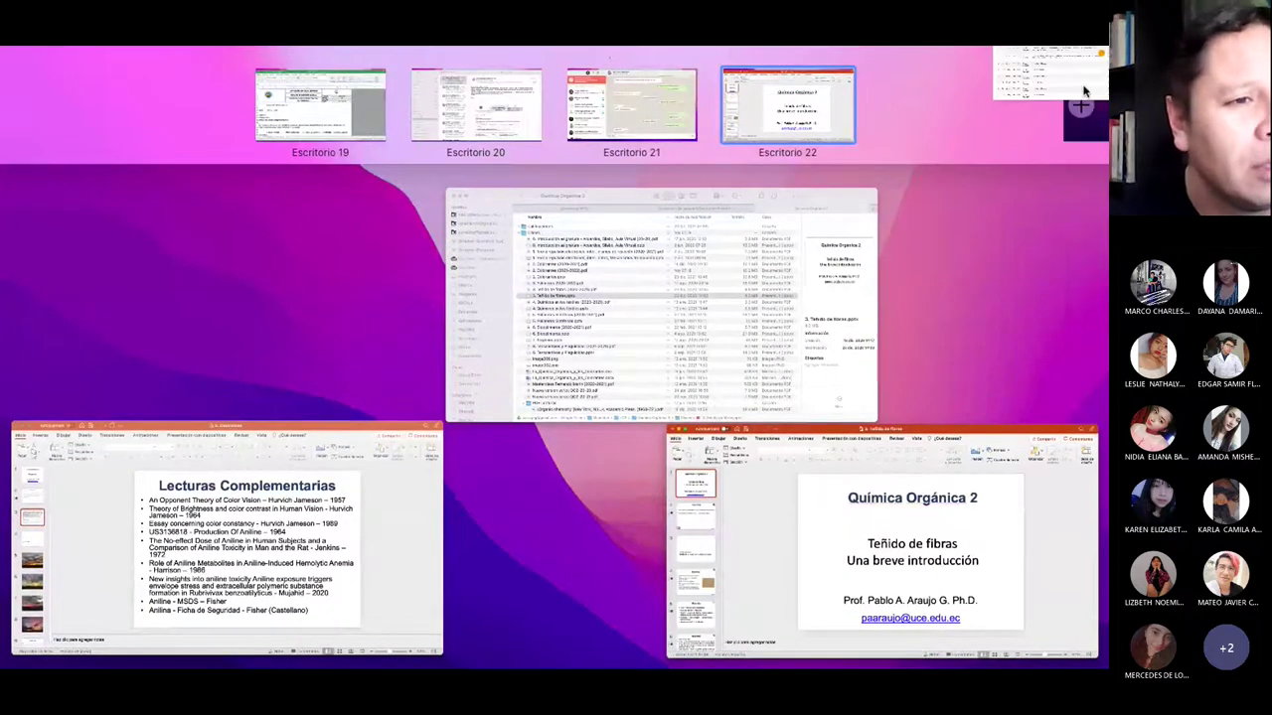
left_click(1081, 104)
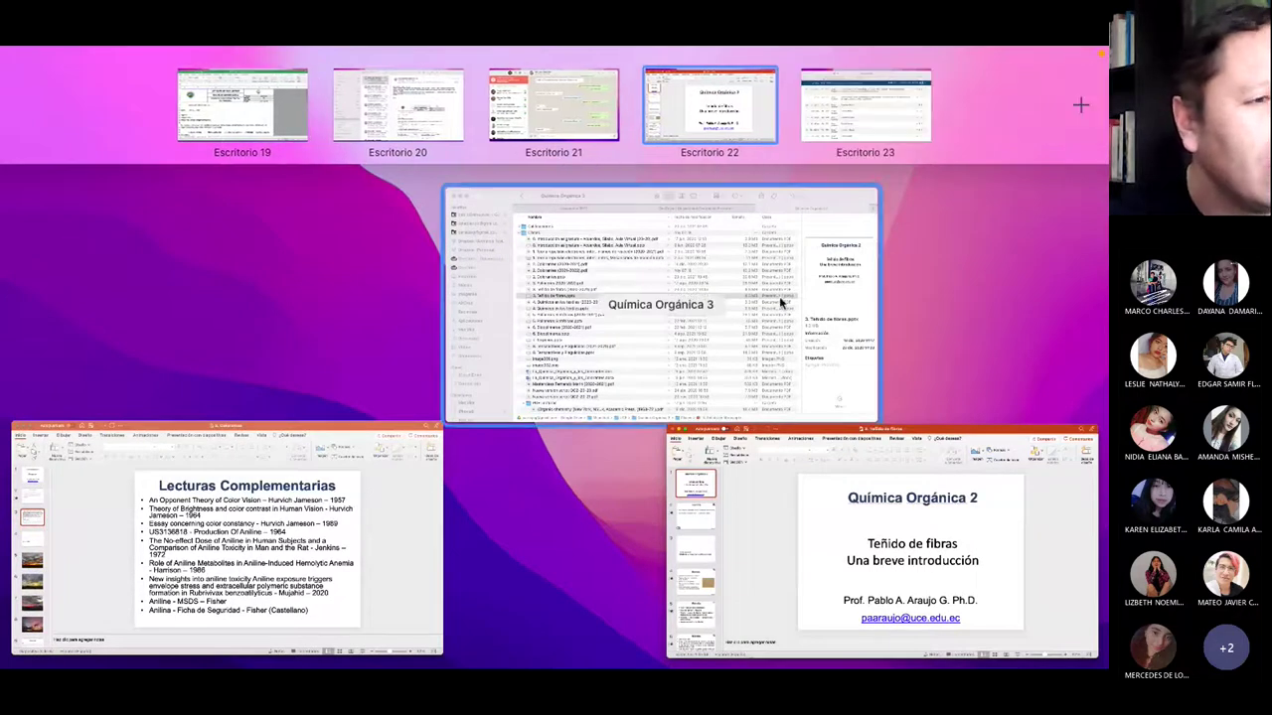
left_click_drag(700, 387, 1078, 110)
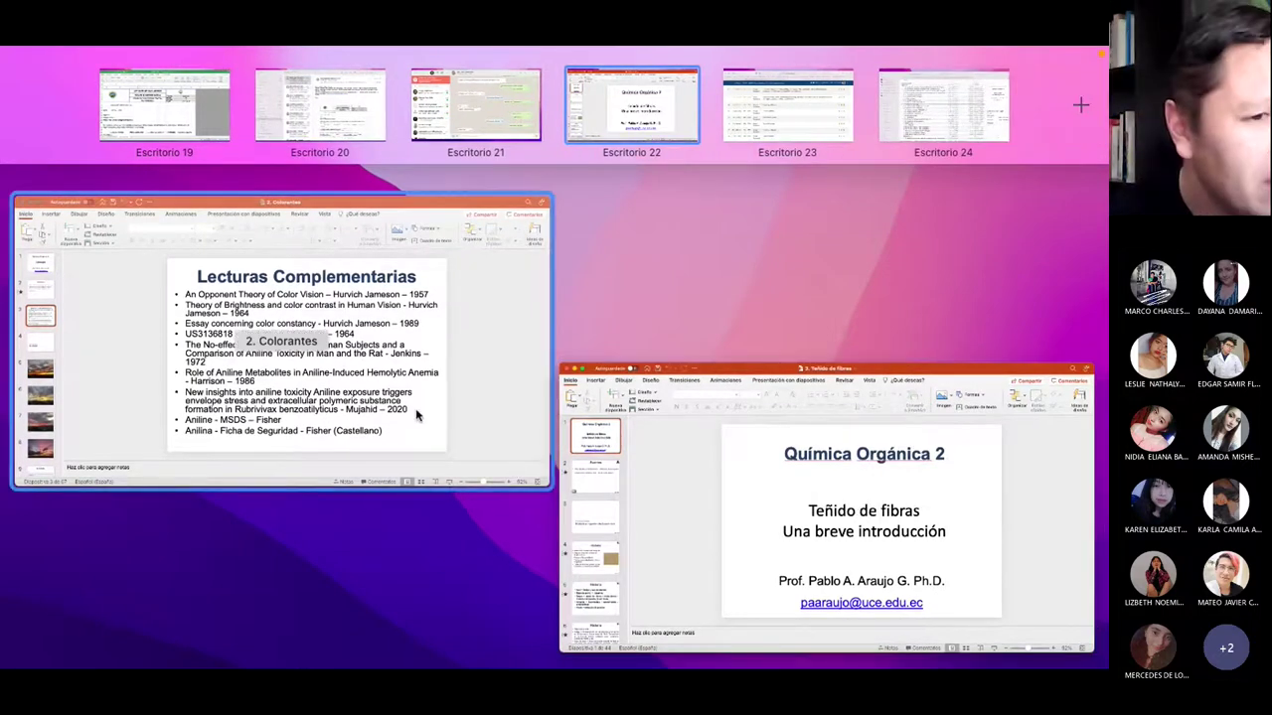
- Bring the 3. Teñido de fibras presentation to the front and start its slide show
left_click(844, 474)
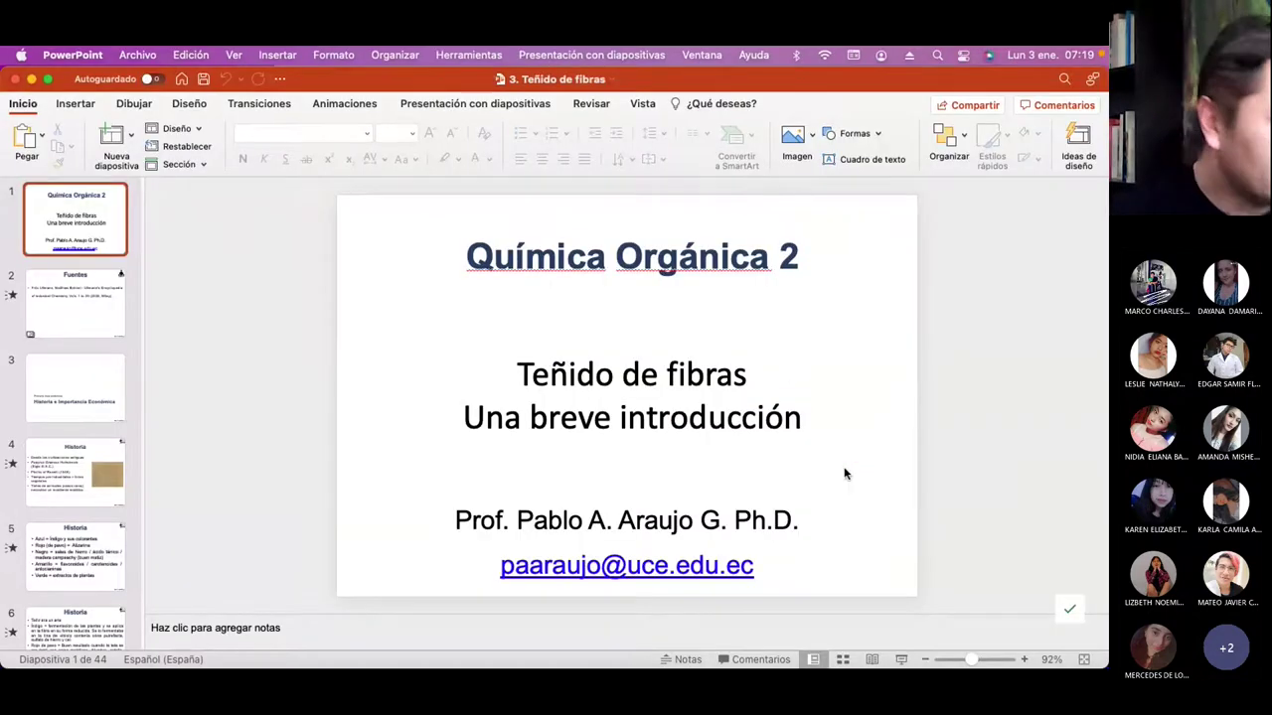
left_click(901, 660)
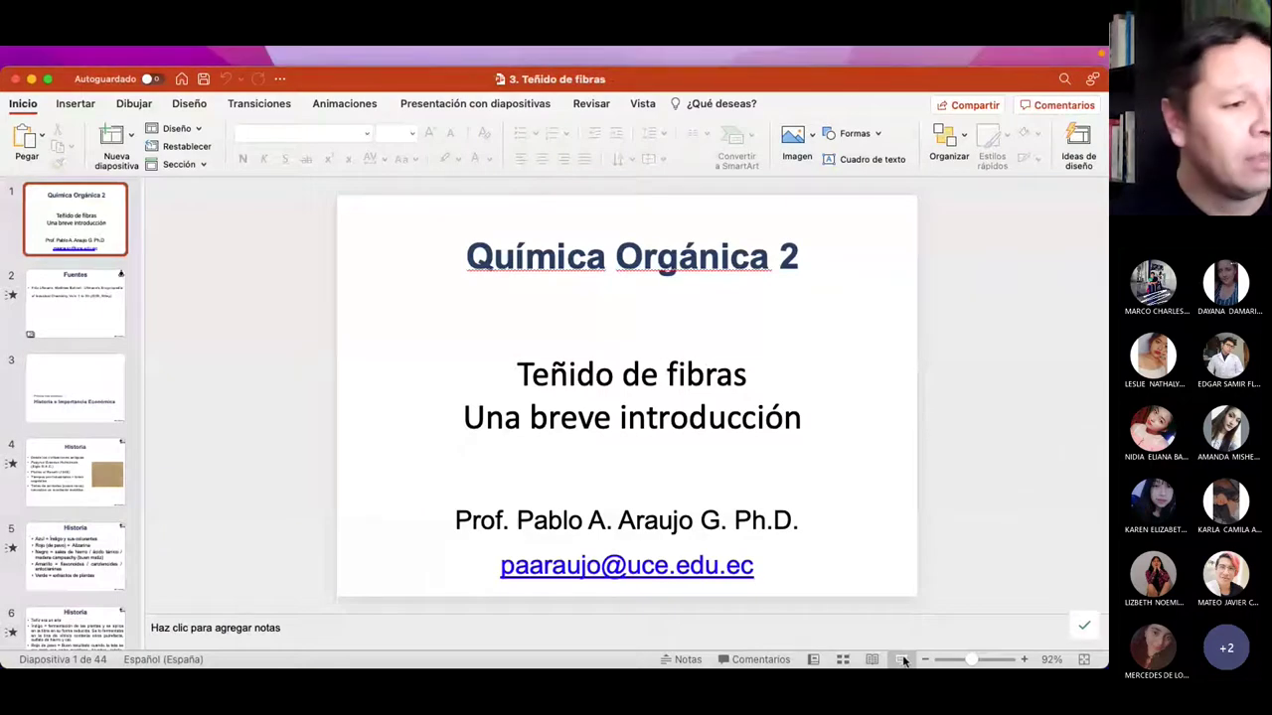